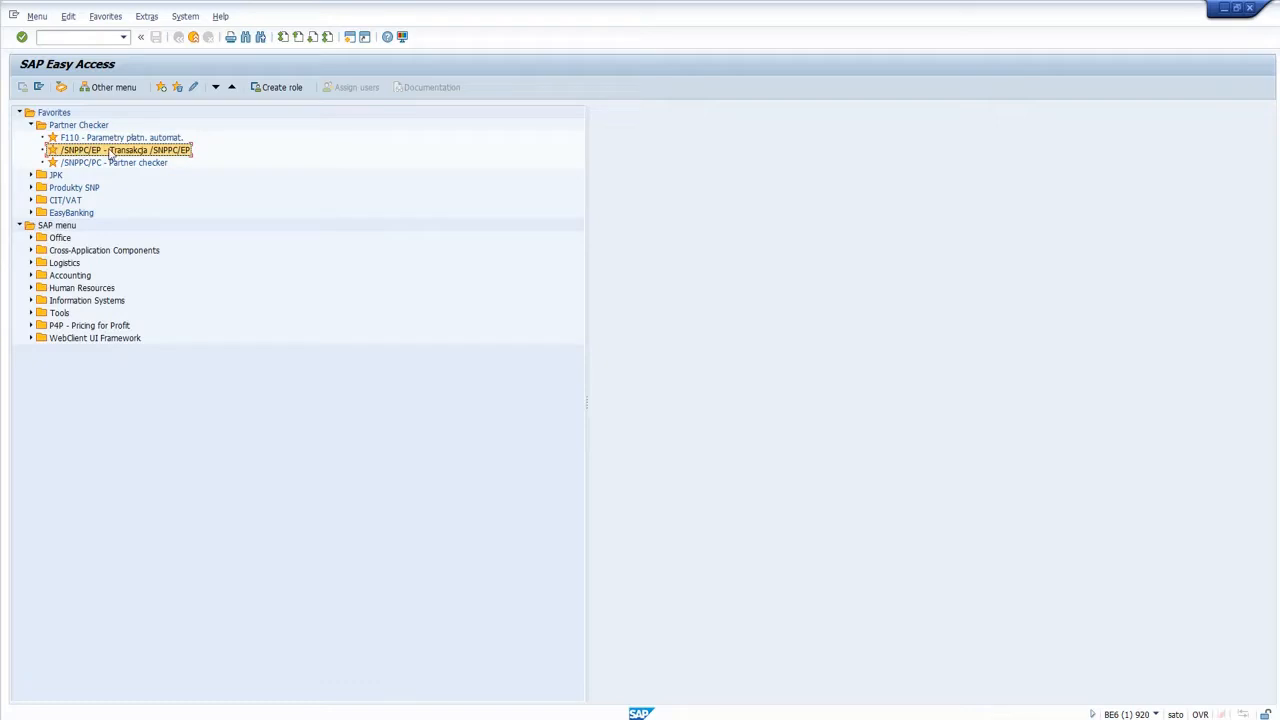
Open the Partner Checker transaction /SNPPC/PC, enter company code Y001, and test the external connection.
{"action": "double_click", "coordinate": [112, 152]}
{"action": "left_click", "coordinate": [124, 163]}
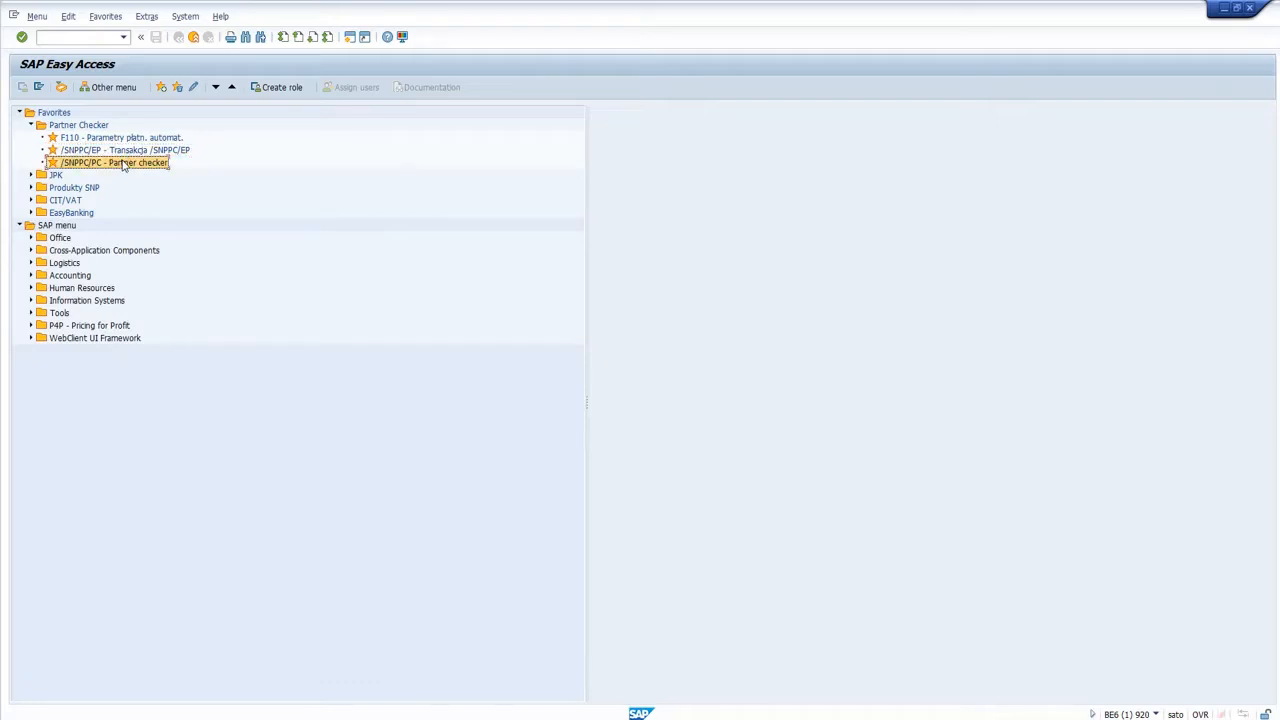
{"action": "double_click", "coordinate": [124, 163]}
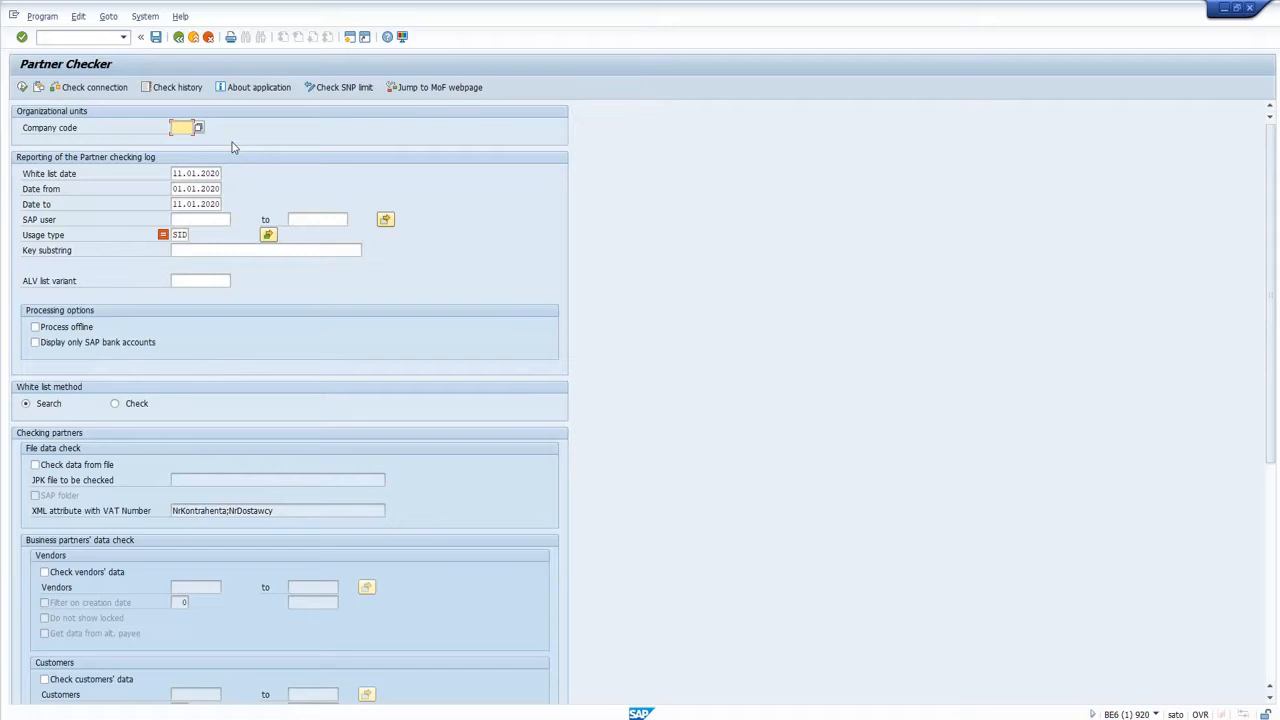
{"action": "type", "text": "y001"}
{"action": "left_click", "coordinate": [107, 93]}
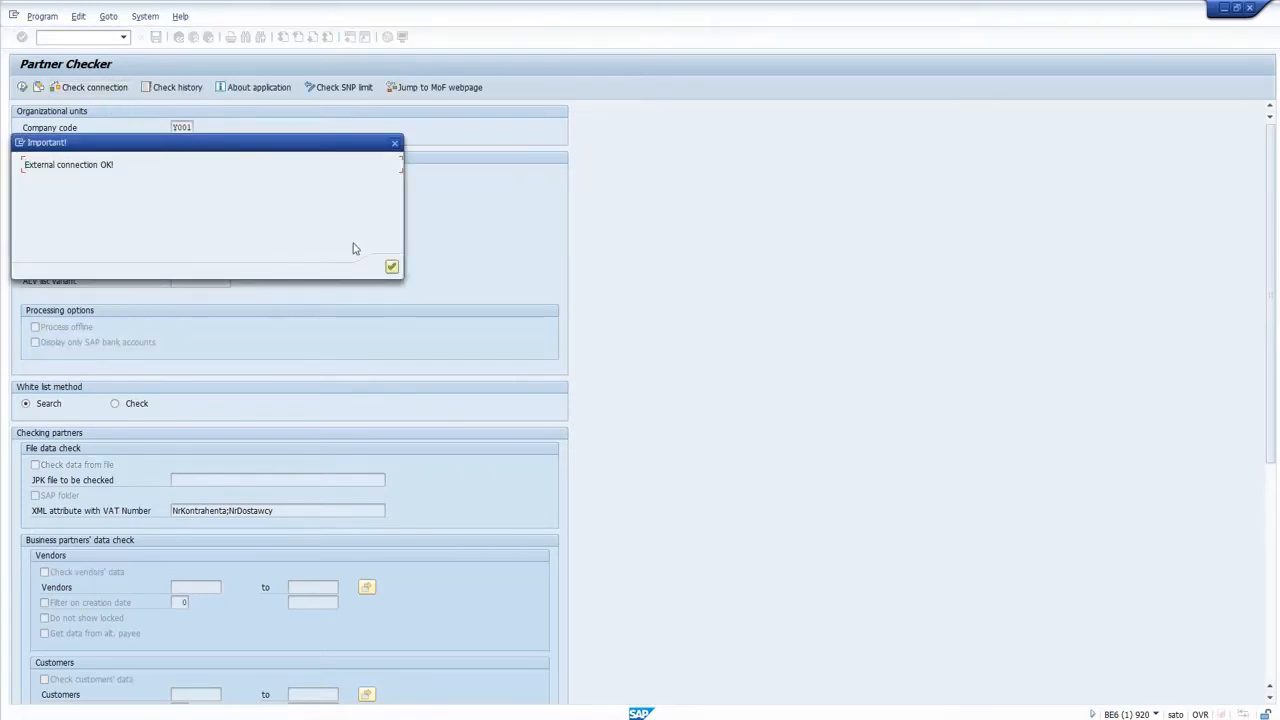
{"action": "left_click", "coordinate": [392, 267]}
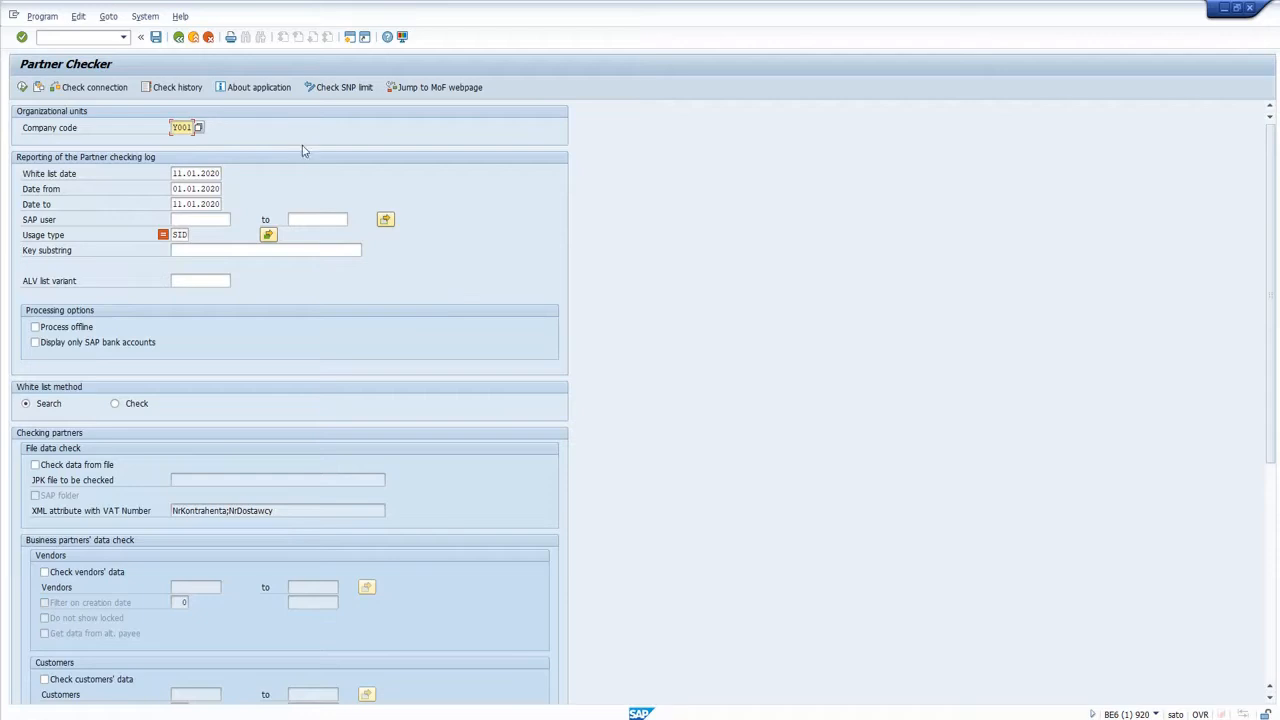
Open the add-on manuals webpage from the application information, allowing access, and visit its SNP Partner Checker section.
{"action": "left_click", "coordinate": [274, 90]}
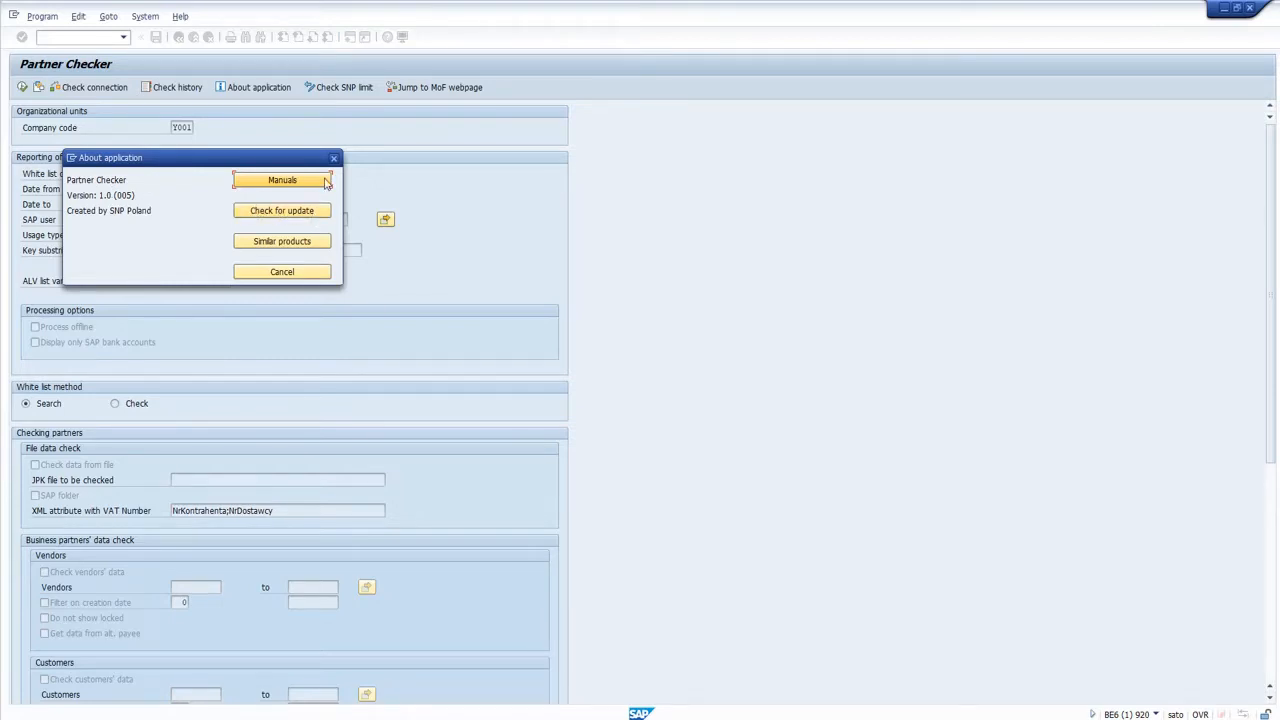
{"action": "left_click", "coordinate": [324, 180]}
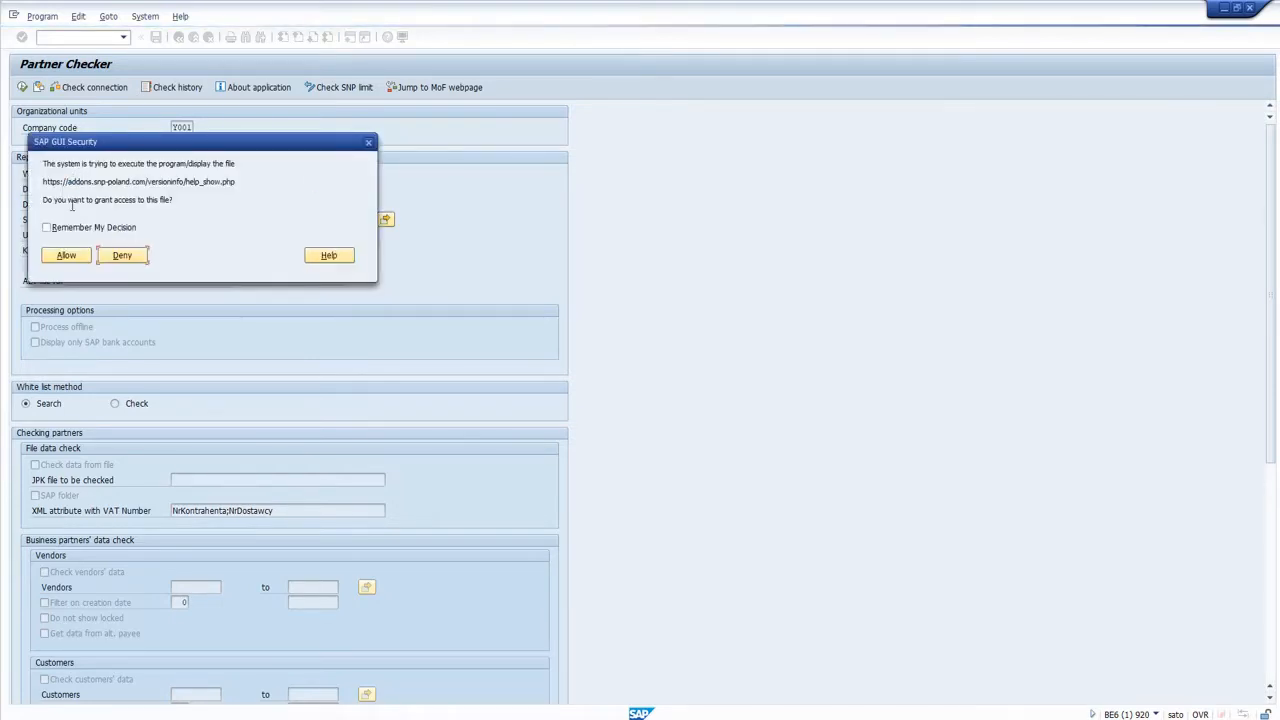
{"action": "left_click", "coordinate": [80, 258]}
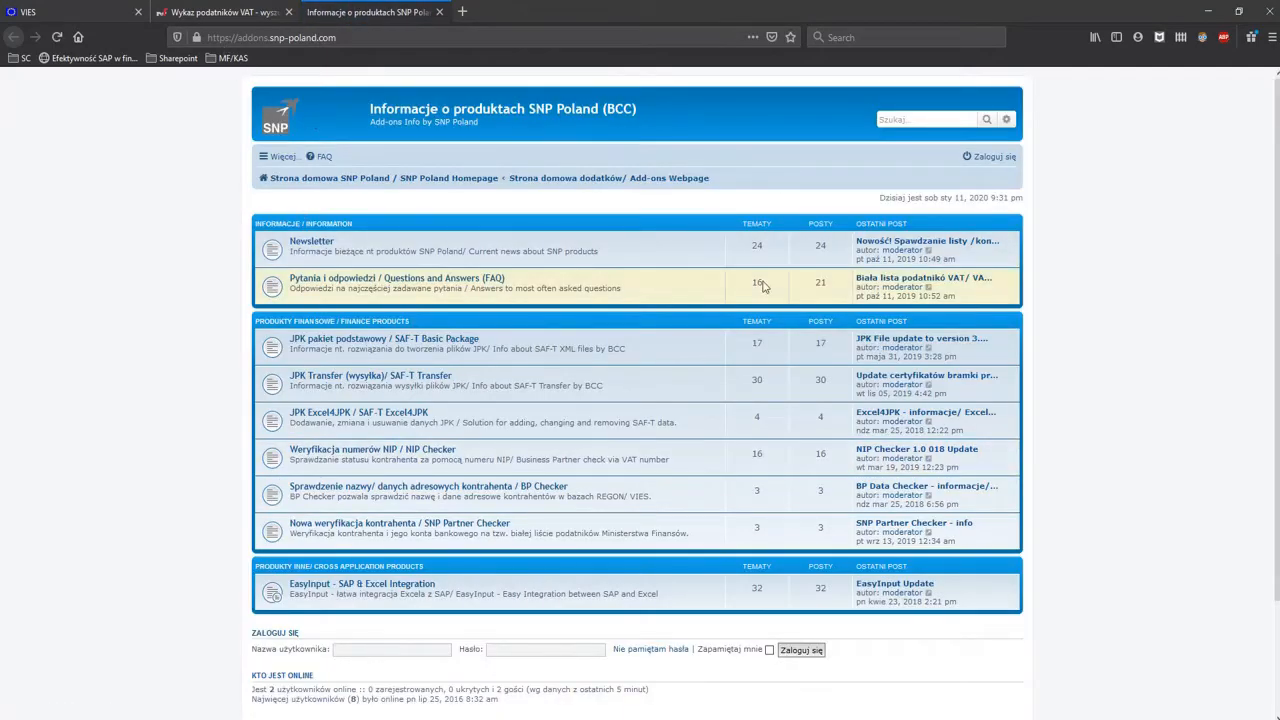
{"action": "left_click", "coordinate": [366, 525]}
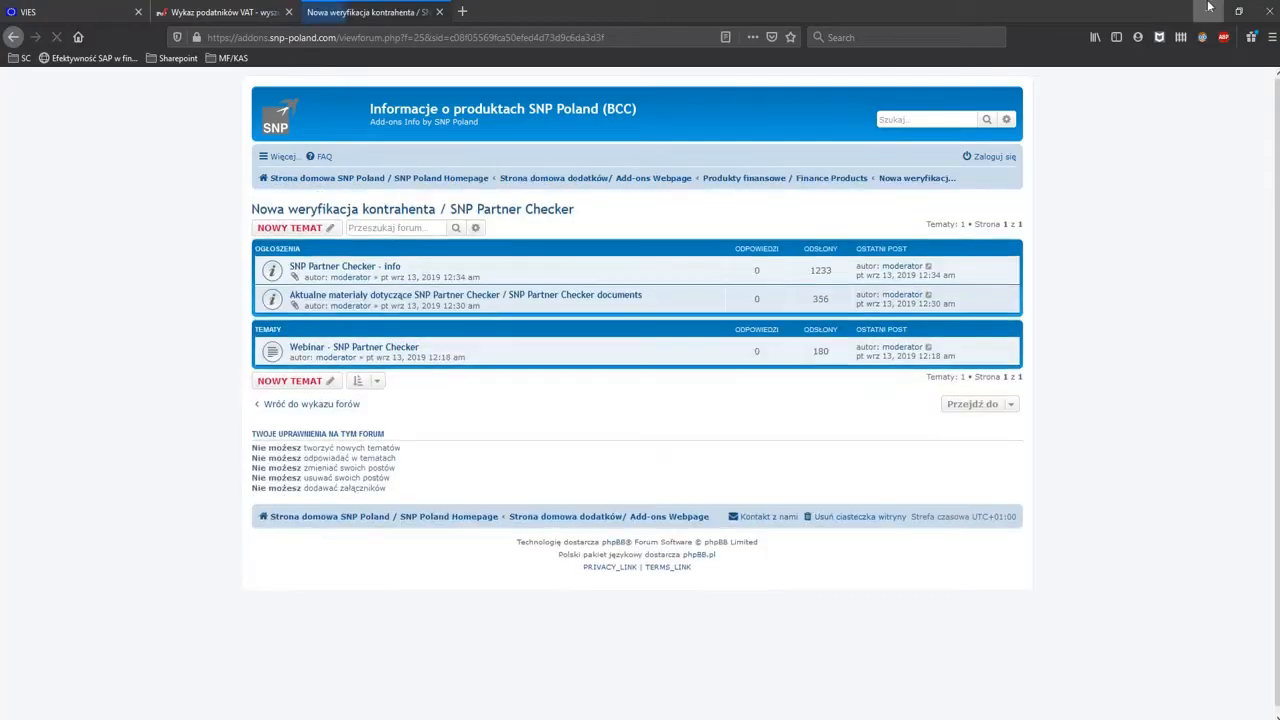
{"action": "left_click", "coordinate": [1208, 9]}
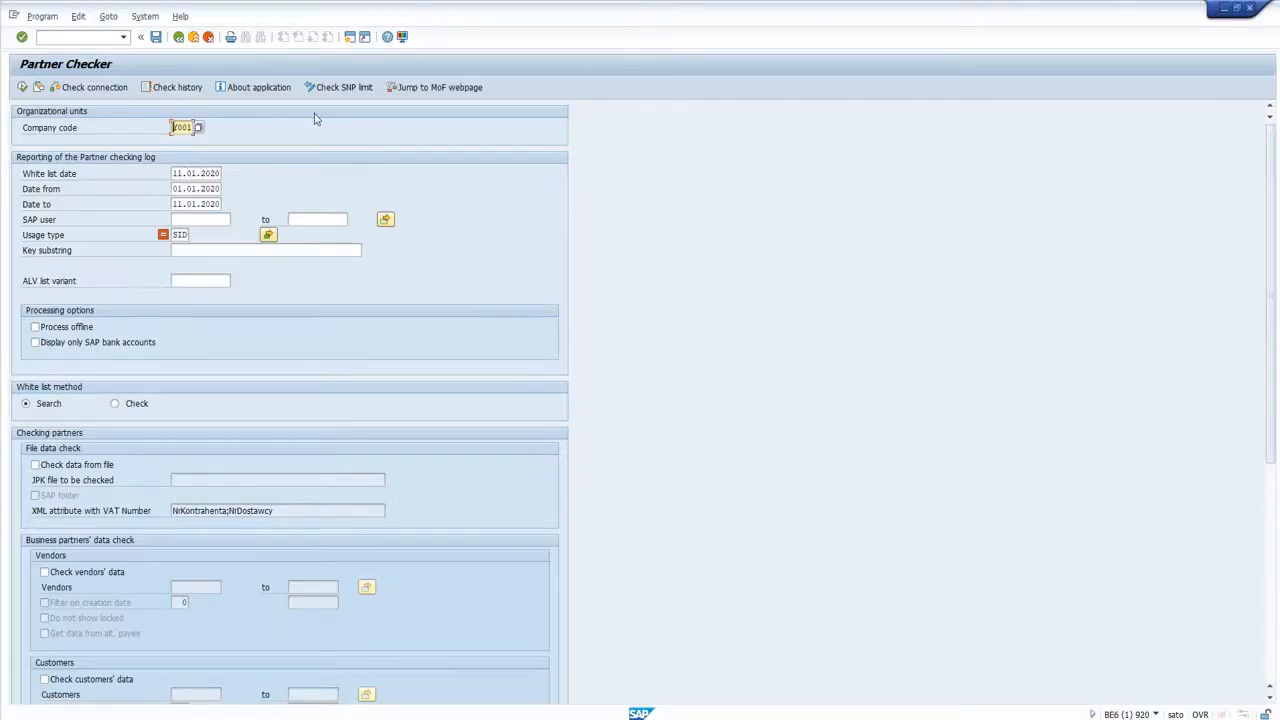
Go to the Ministry of Finance VAT register webpage, allowing access, and search by entity name for "SNP Poland".
{"action": "left_click", "coordinate": [448, 88]}
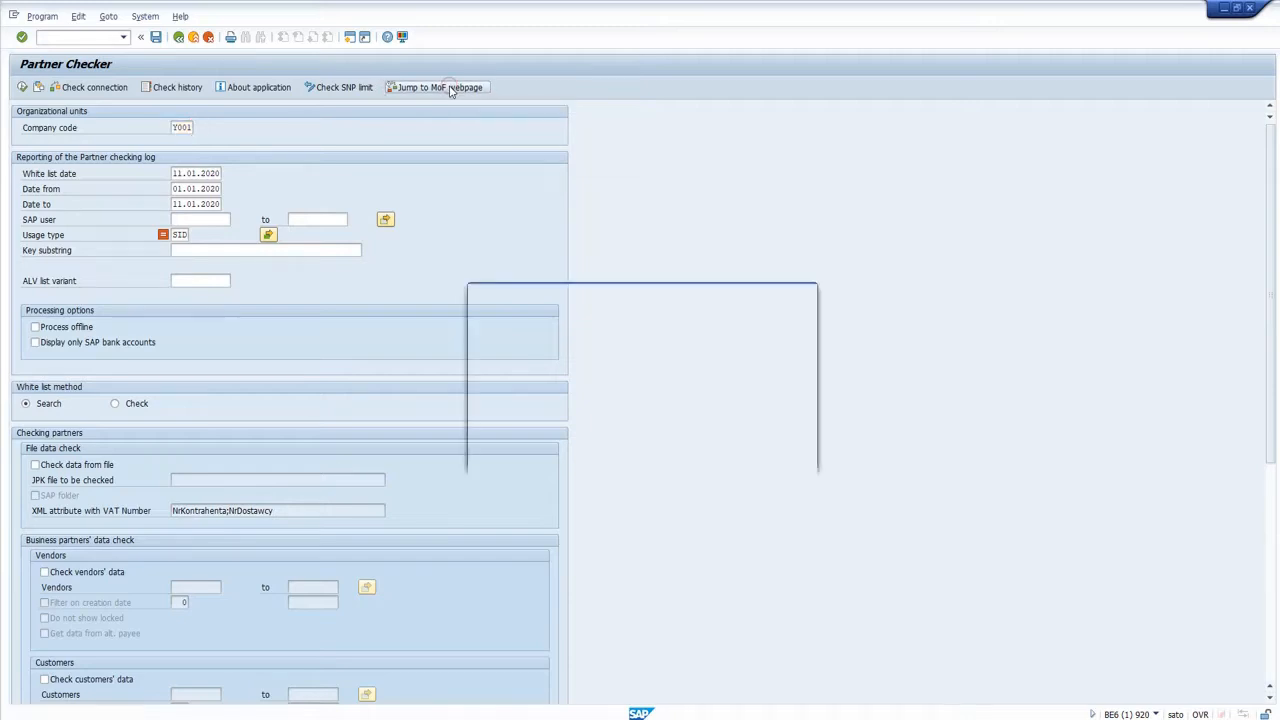
{"action": "left_click", "coordinate": [510, 404]}
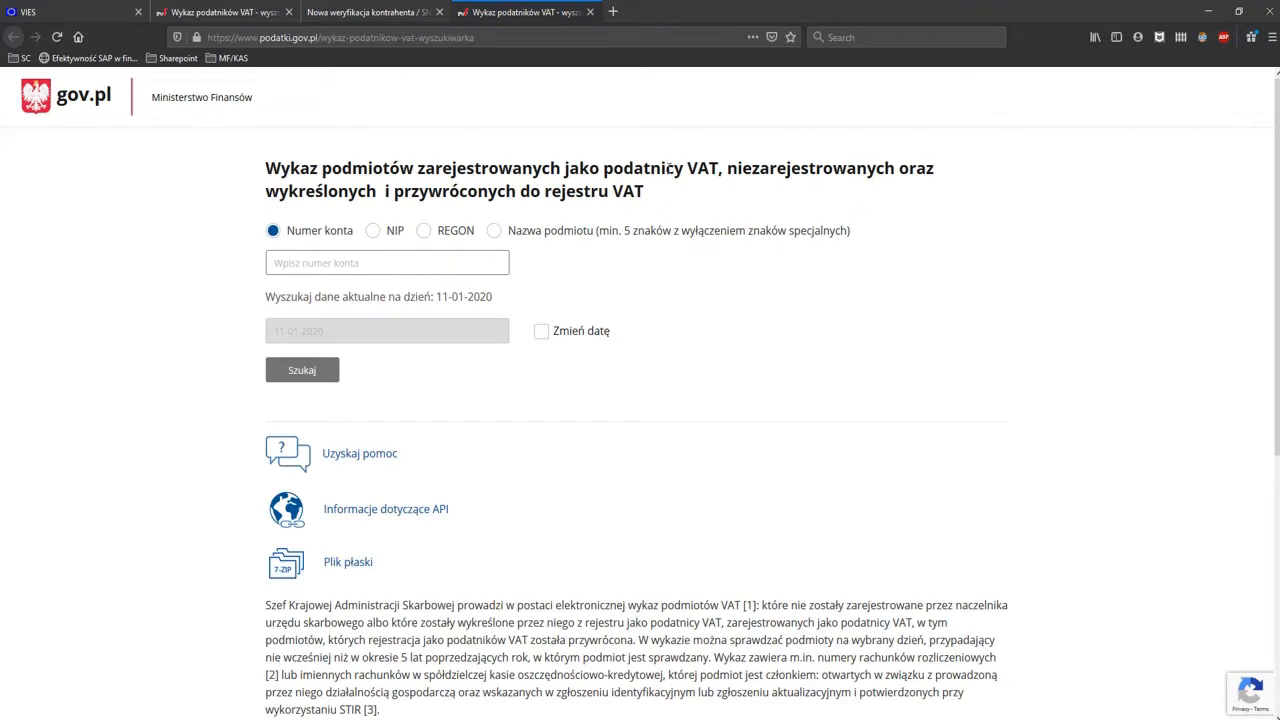
{"action": "left_click", "coordinate": [494, 231]}
{"action": "left_click", "coordinate": [486, 261]}
{"action": "type", "text": "SNP Poland"}
{"action": "left_click", "coordinate": [306, 374]}
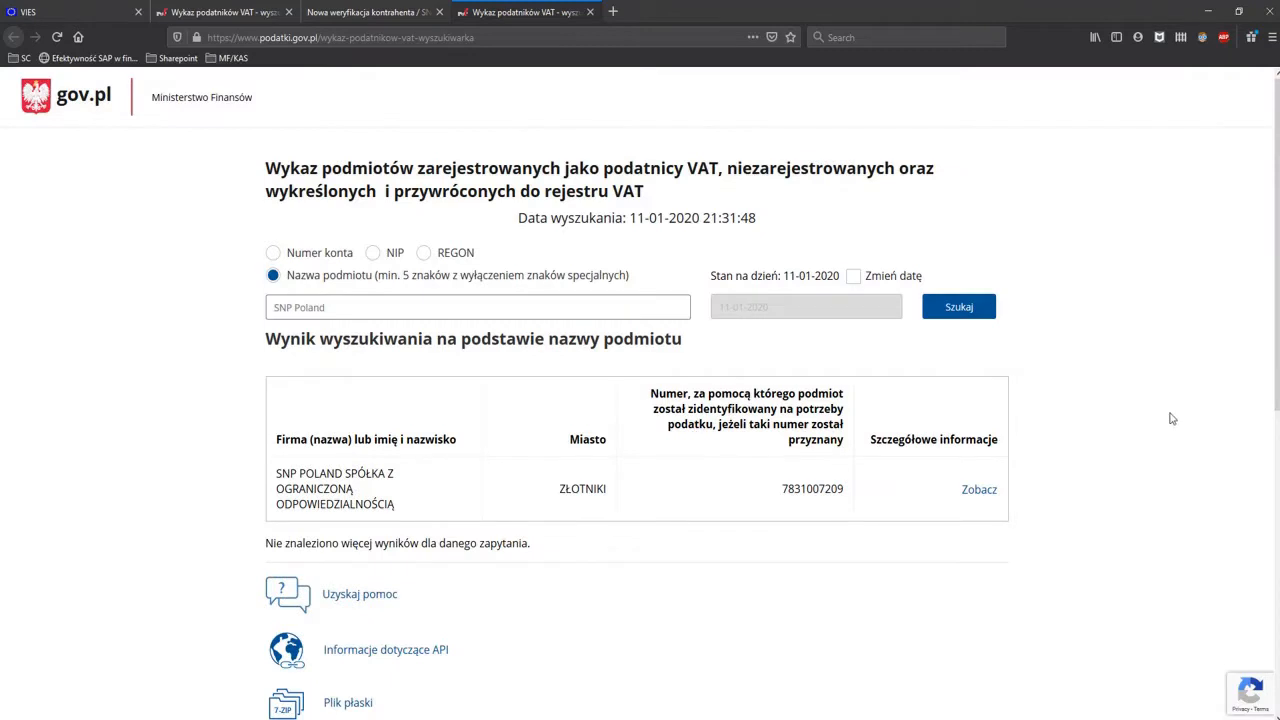
Search the VAT register by NIP, using the tax number copied from the SNP Poland result.
{"action": "left_click_drag", "start_coordinate": [780, 490], "coordinate": [843, 488]}
{"action": "key", "text": "ctrl+c"}
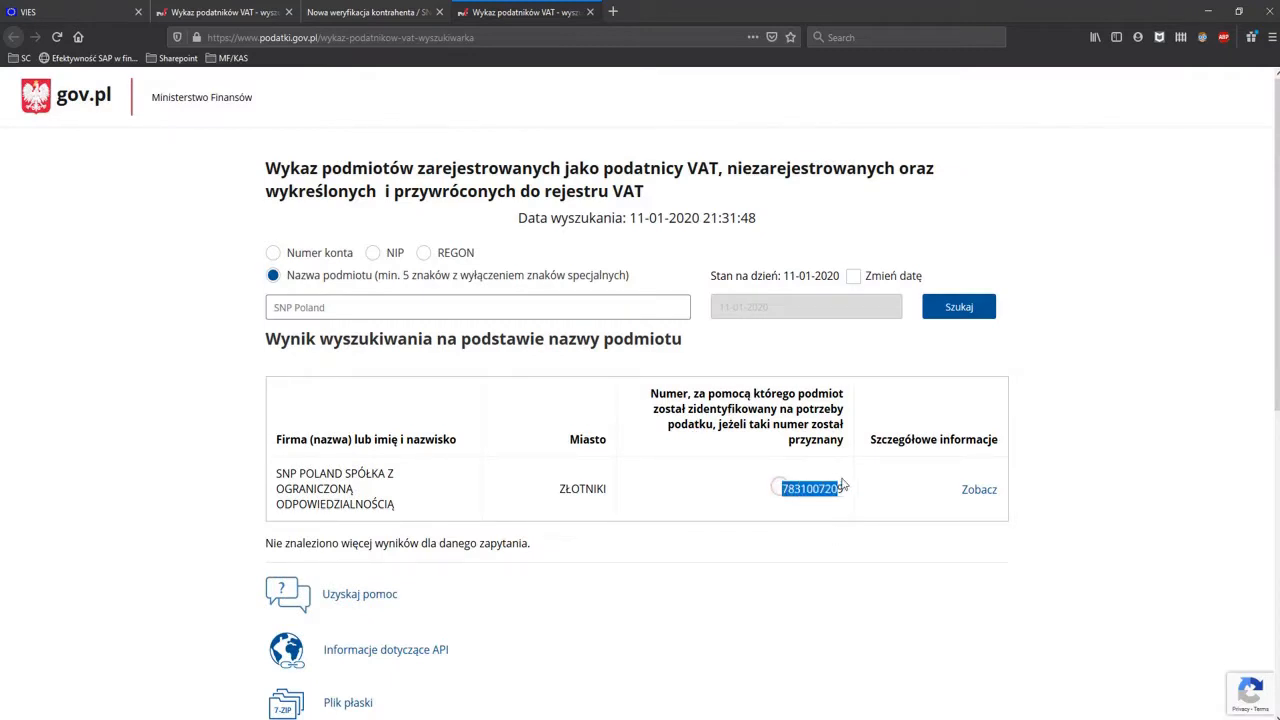
{"action": "left_click", "coordinate": [373, 253]}
{"action": "left_click", "coordinate": [376, 298]}
{"action": "key", "text": "ctrl+v"}
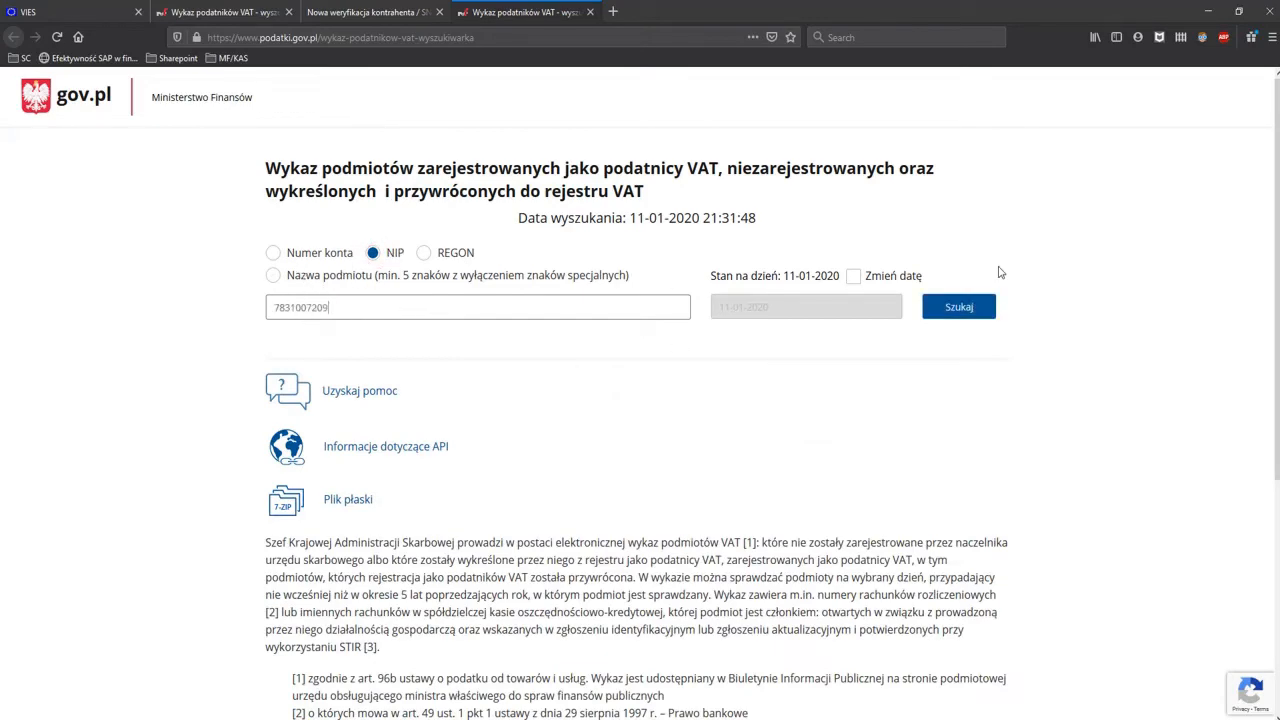
{"action": "left_click", "coordinate": [978, 312]}
Examine SNP Poland's register entry, including its name, tax number, VAT status, address, bank accounts and search identifier, and return to Partner Checker.
{"action": "scroll", "coordinate": [673, 414], "scroll_direction": "down", "scroll_amount": 1}
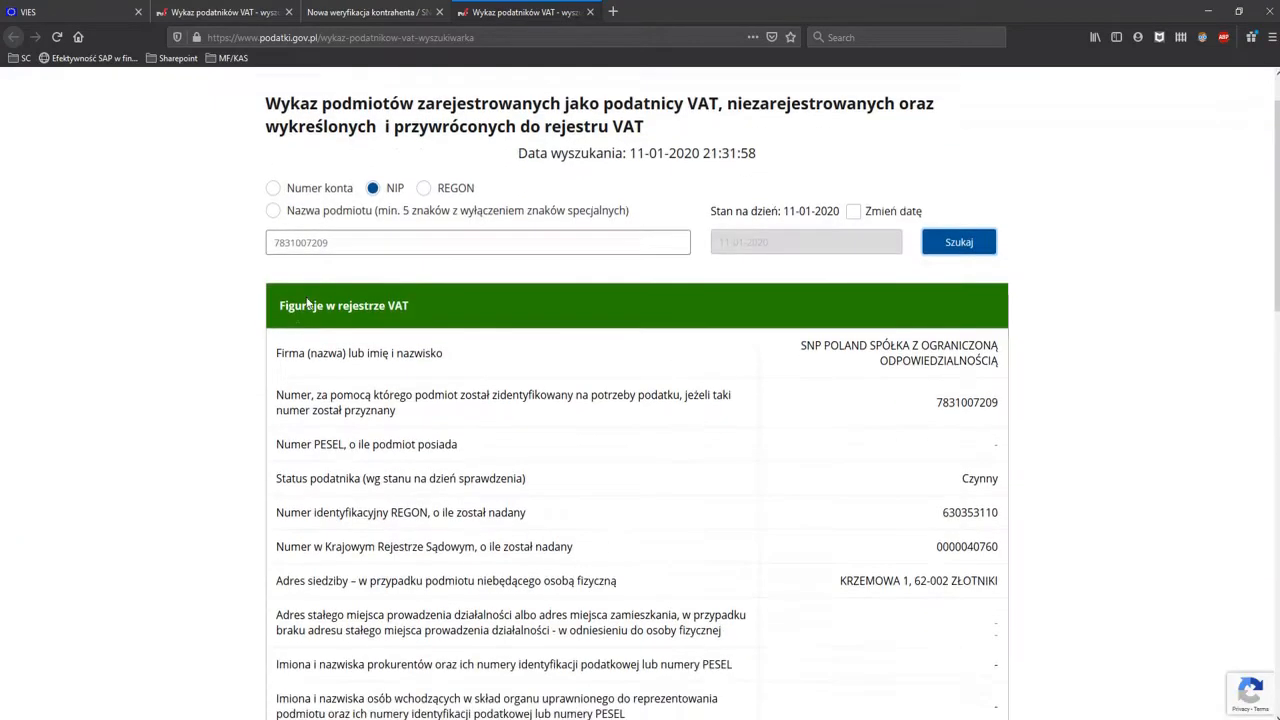
{"action": "triple_click", "coordinate": [800, 338]}
{"action": "left_click_drag", "start_coordinate": [918, 408], "coordinate": [1000, 395]}
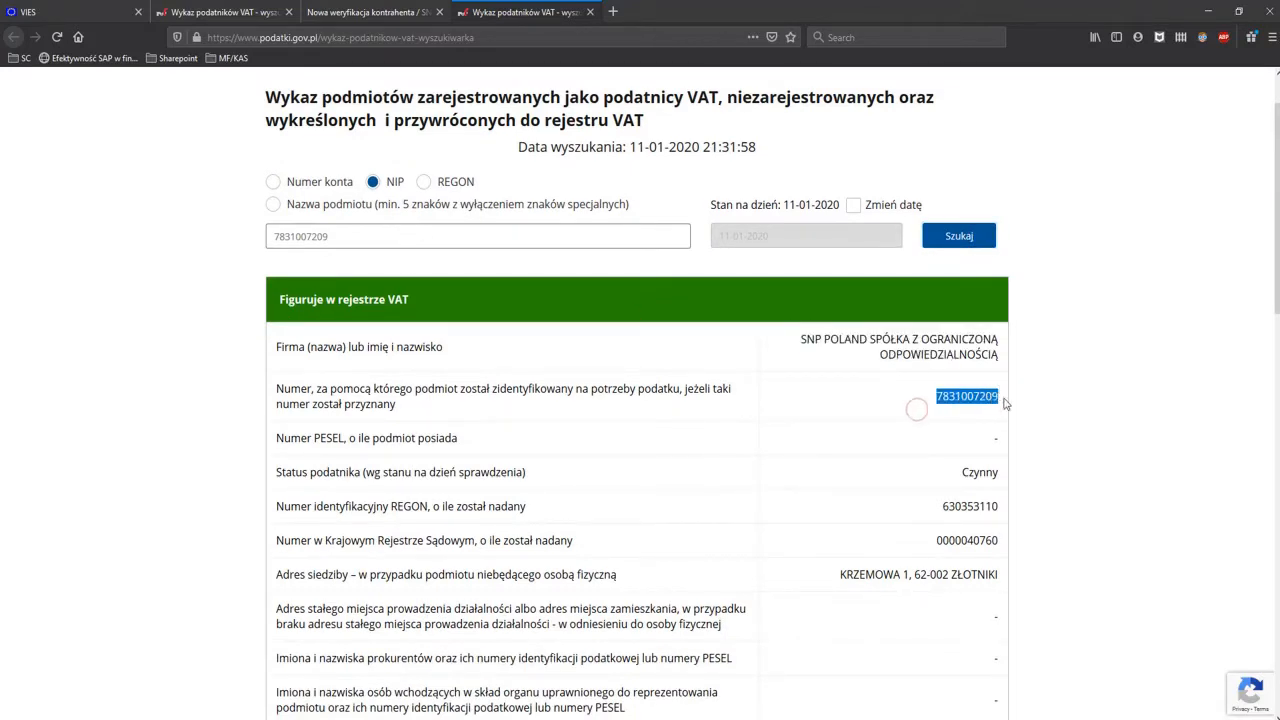
{"action": "left_click_drag", "start_coordinate": [956, 472], "coordinate": [1003, 475]}
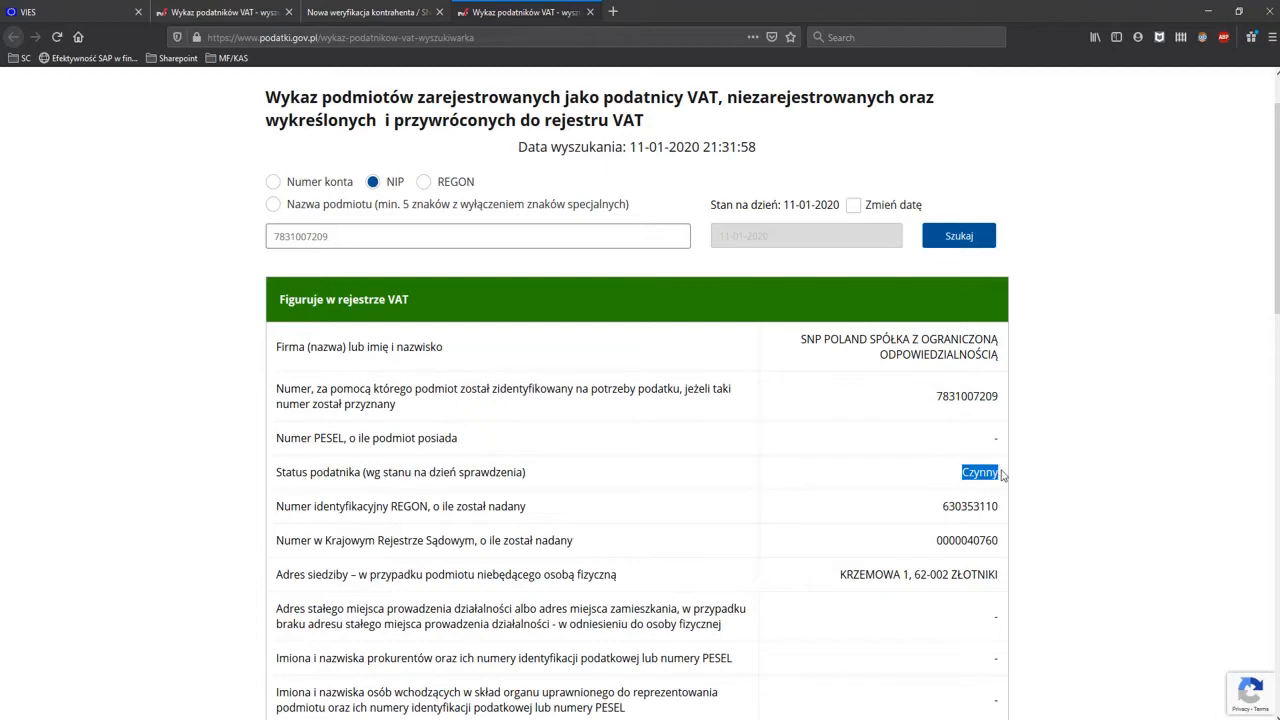
{"action": "scroll", "coordinate": [1022, 490], "scroll_direction": "down", "scroll_amount": 1}
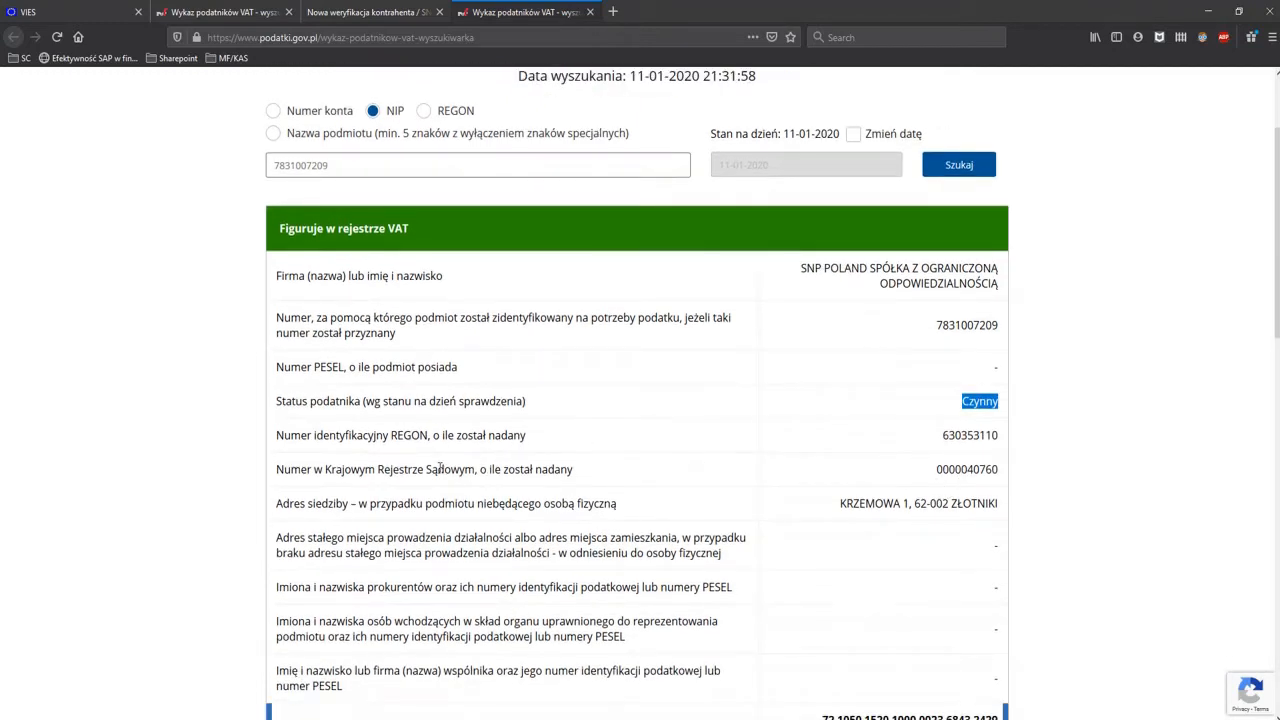
{"action": "left_click_drag", "start_coordinate": [841, 507], "coordinate": [850, 509]}
{"action": "scroll", "coordinate": [852, 510], "scroll_direction": "down", "scroll_amount": 2}
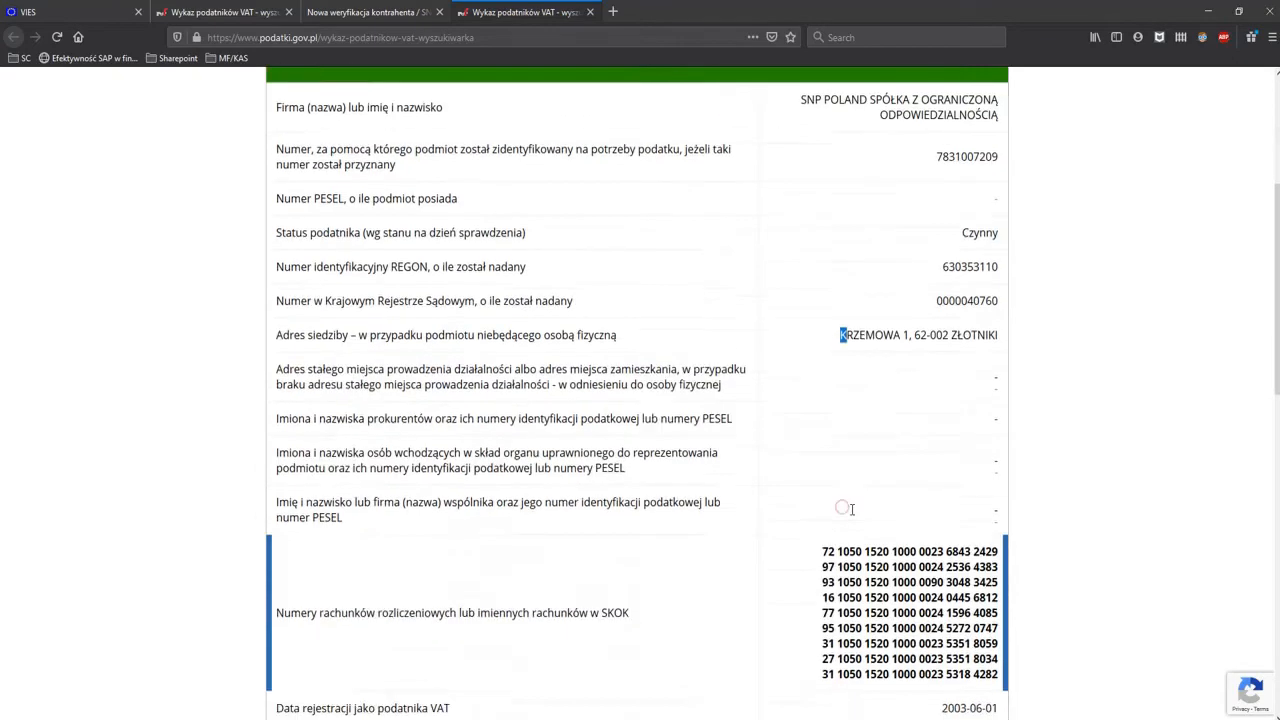
{"action": "scroll", "coordinate": [846, 509], "scroll_direction": "down", "scroll_amount": 2}
{"action": "left_click_drag", "start_coordinate": [820, 365], "coordinate": [1000, 492]}
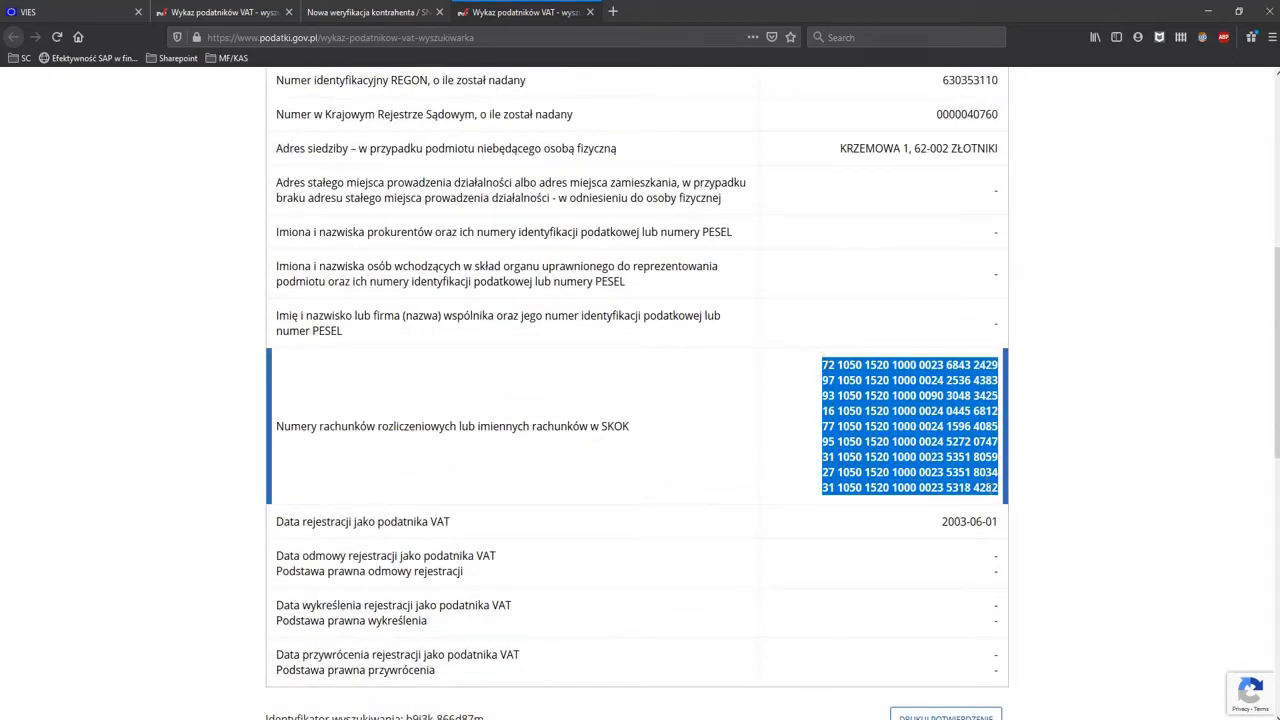
{"action": "scroll", "coordinate": [1080, 445], "scroll_direction": "down", "scroll_amount": 2}
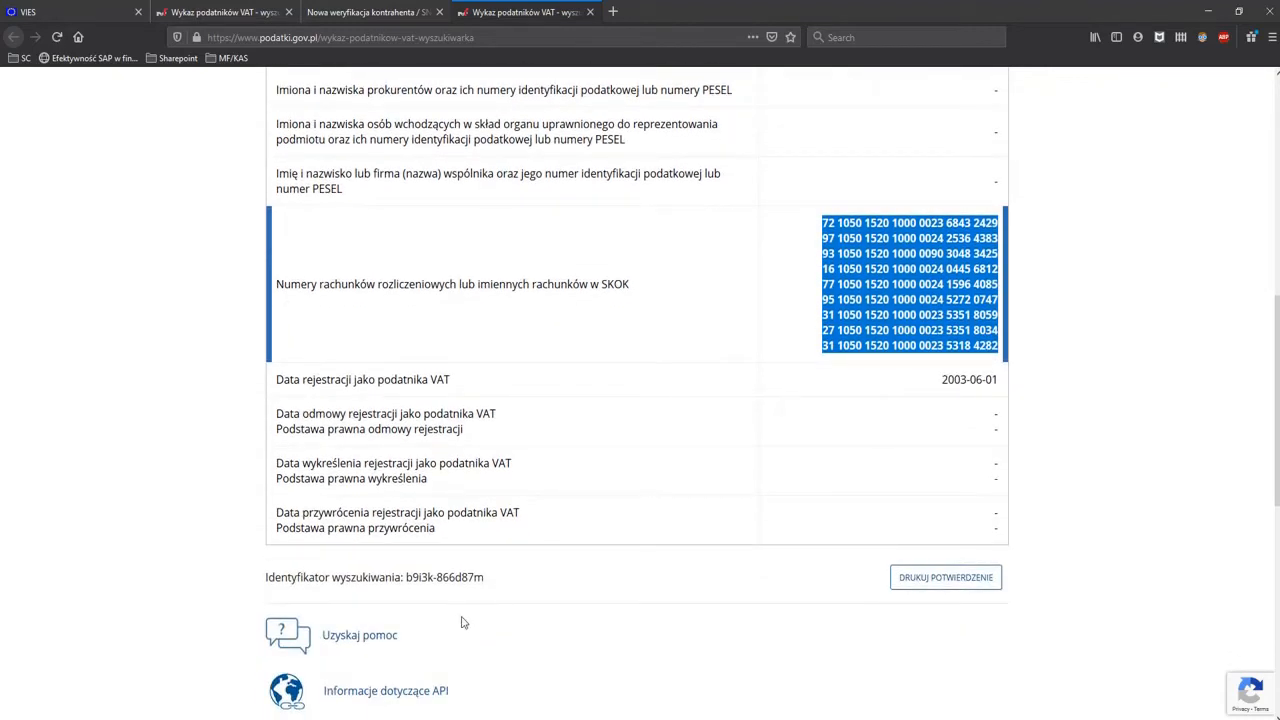
{"action": "left_click_drag", "start_coordinate": [403, 577], "coordinate": [496, 578]}
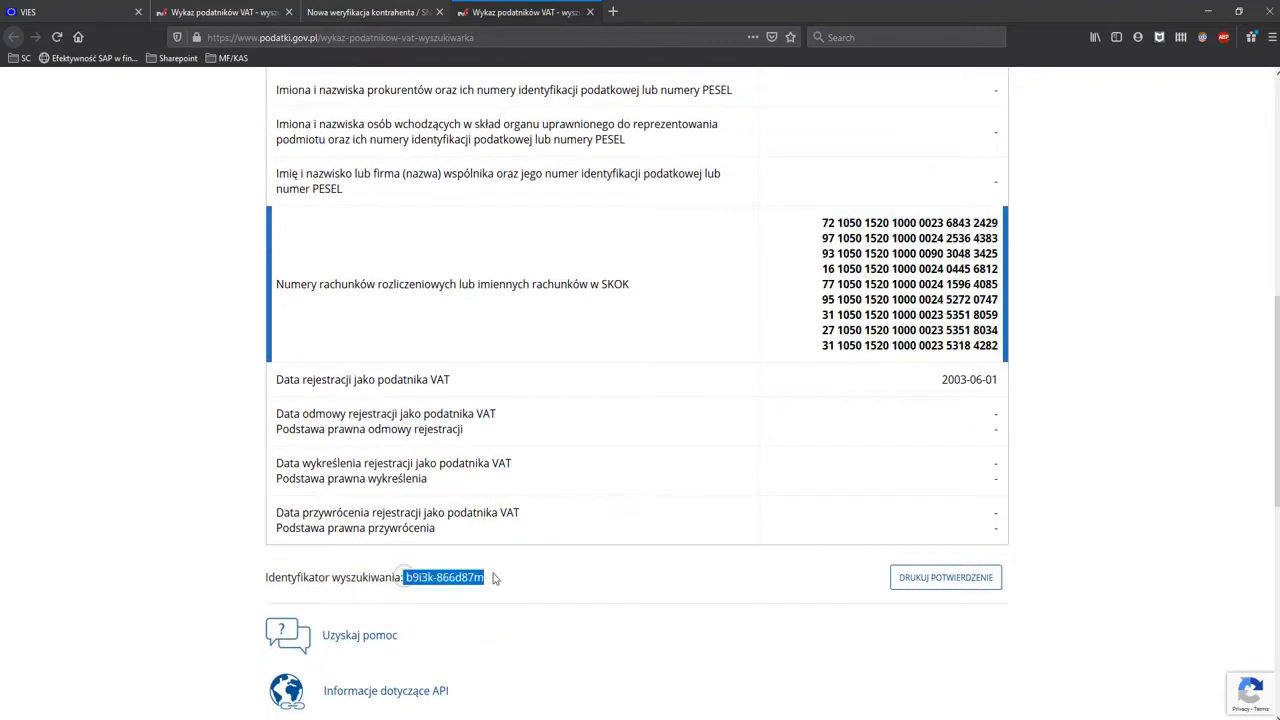
{"action": "scroll", "coordinate": [580, 375], "scroll_direction": "up", "scroll_amount": 5}
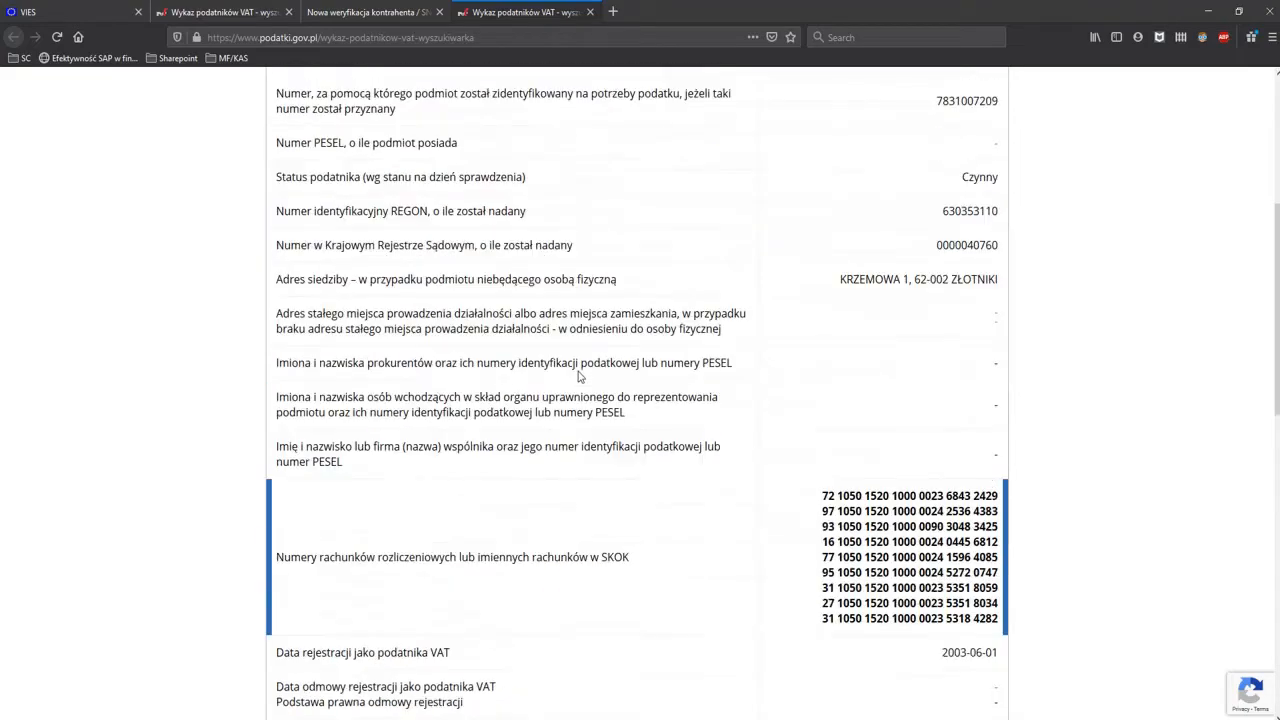
{"action": "left_click", "coordinate": [1210, 13]}
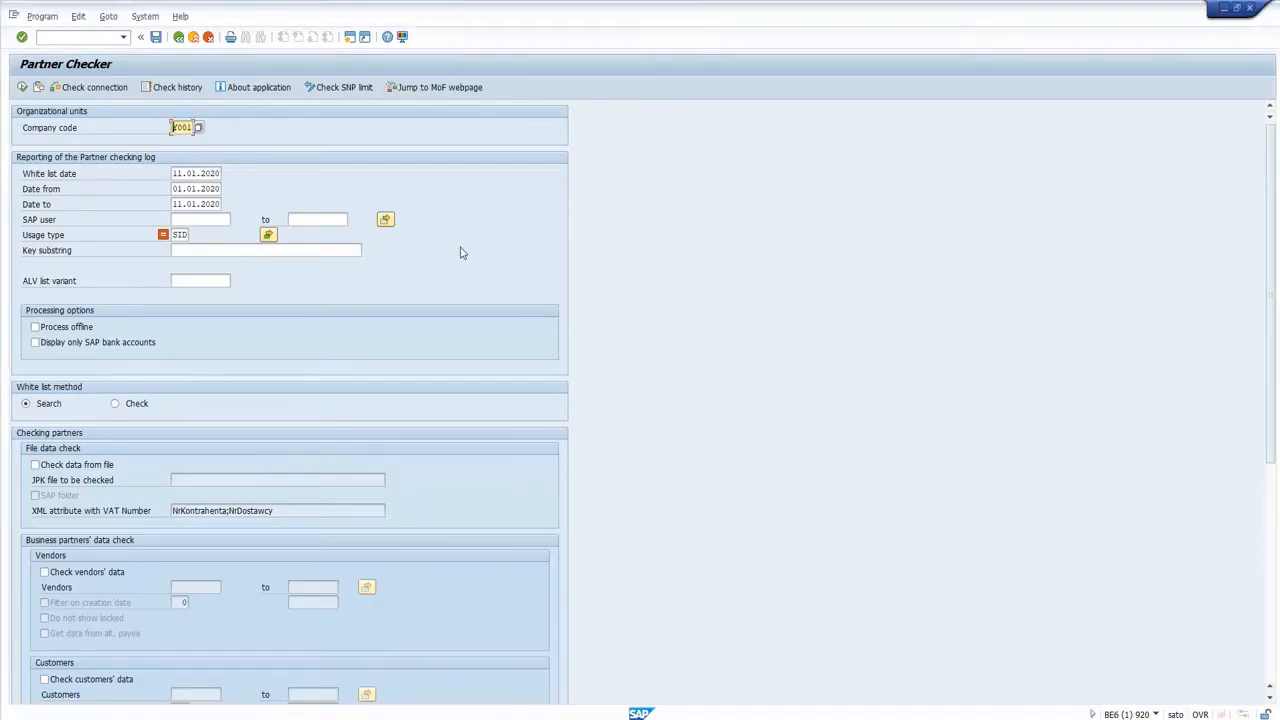
Switch to the browser to review the search date and criteria above SNP Poland's VAT register entry, and return to Partner Checker.
{"action": "left_click", "coordinate": [279, 719]}
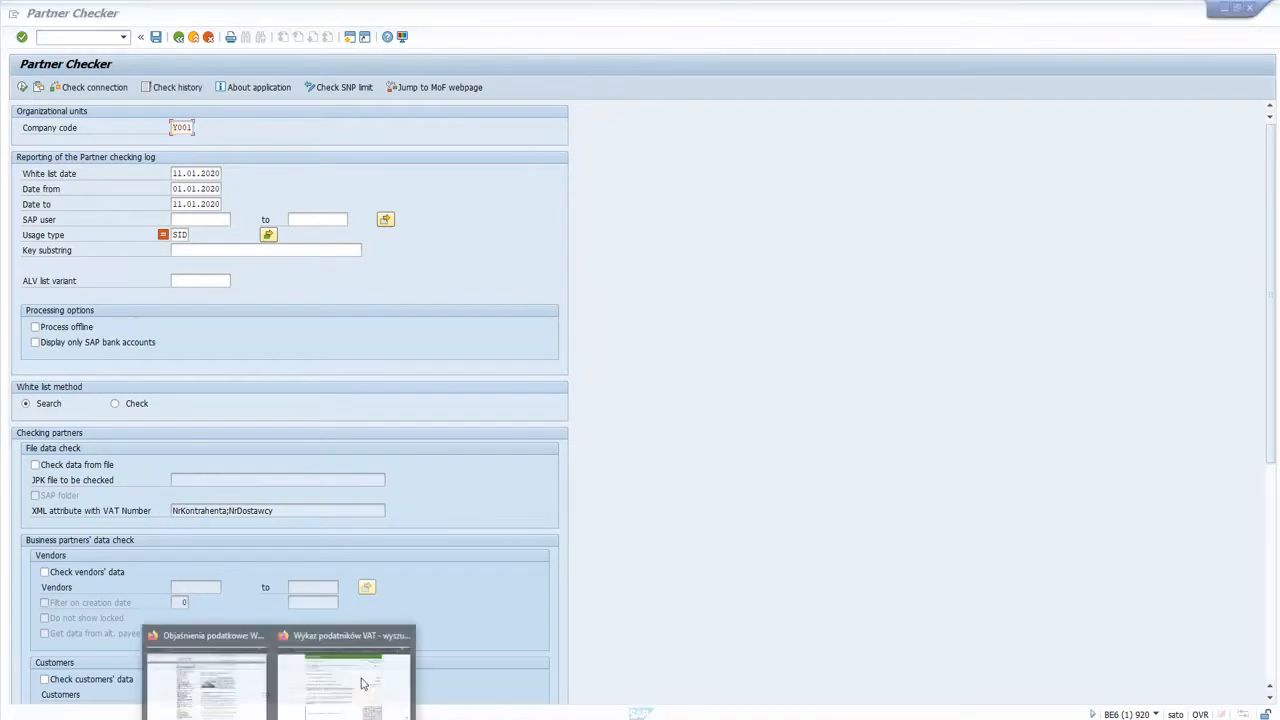
{"action": "left_click", "coordinate": [363, 681]}
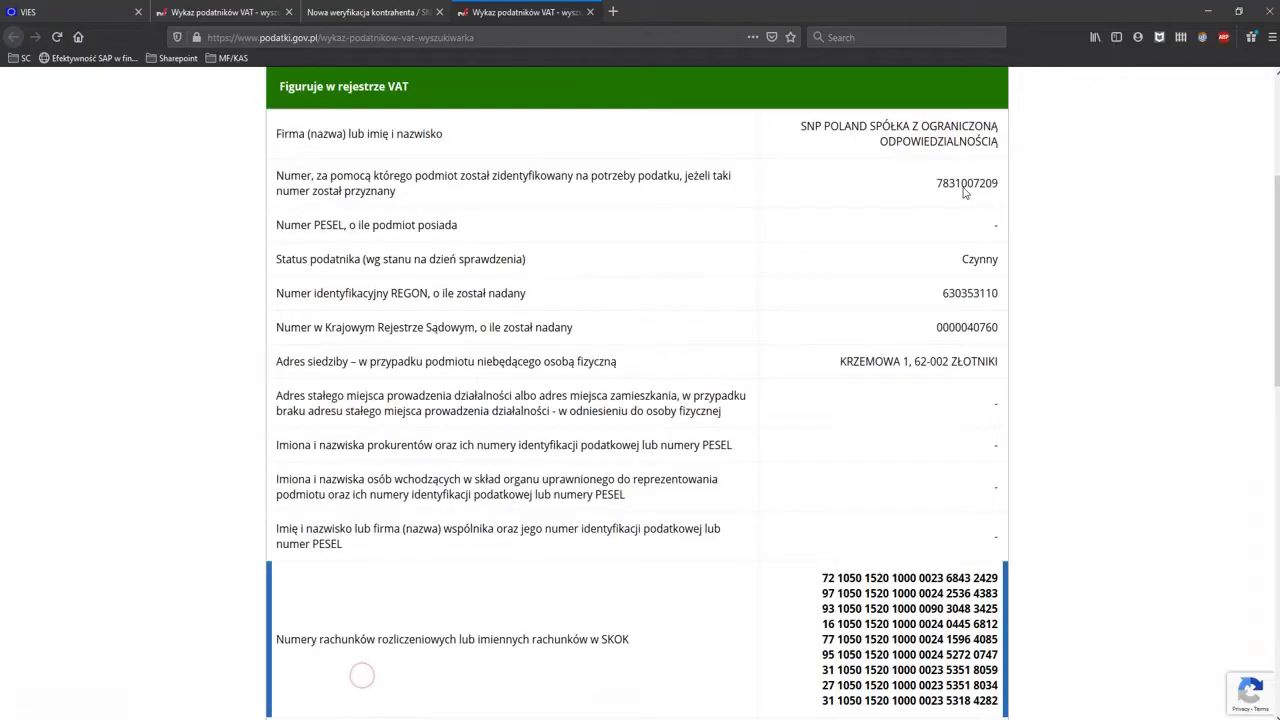
{"action": "scroll", "coordinate": [360, 674], "scroll_direction": "up", "scroll_amount": 3}
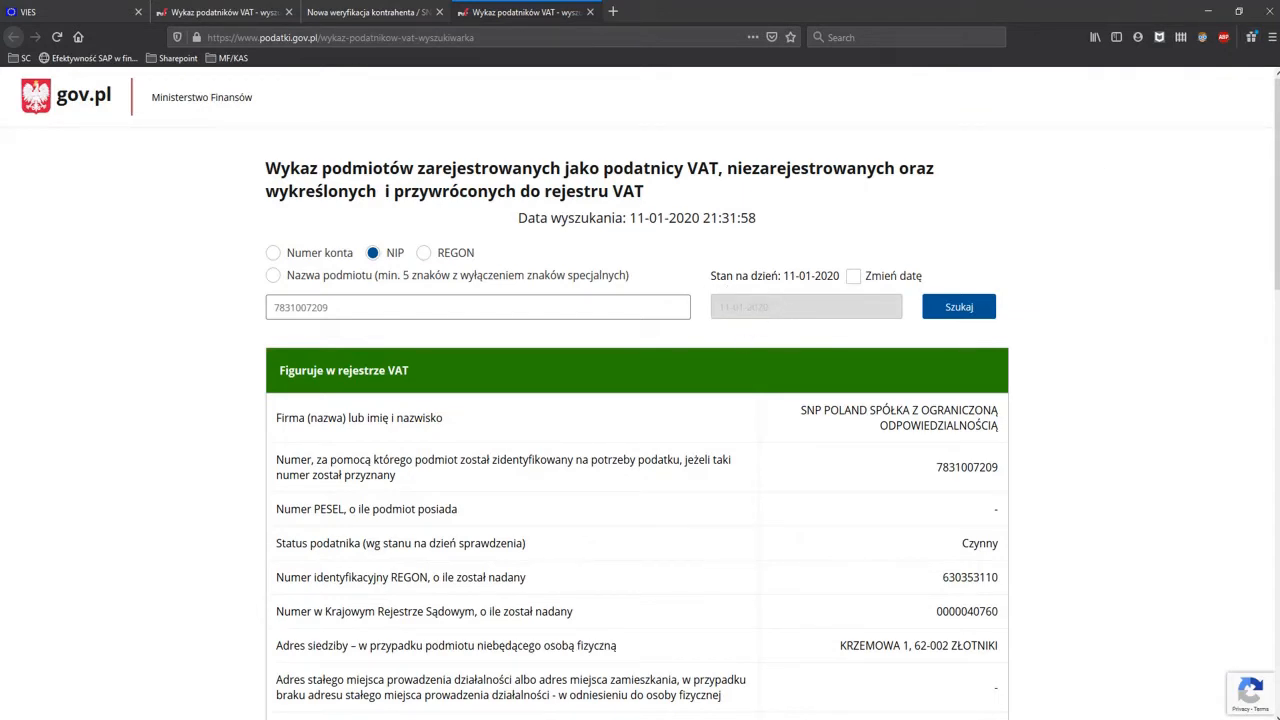
{"action": "left_click", "coordinate": [1209, 12]}
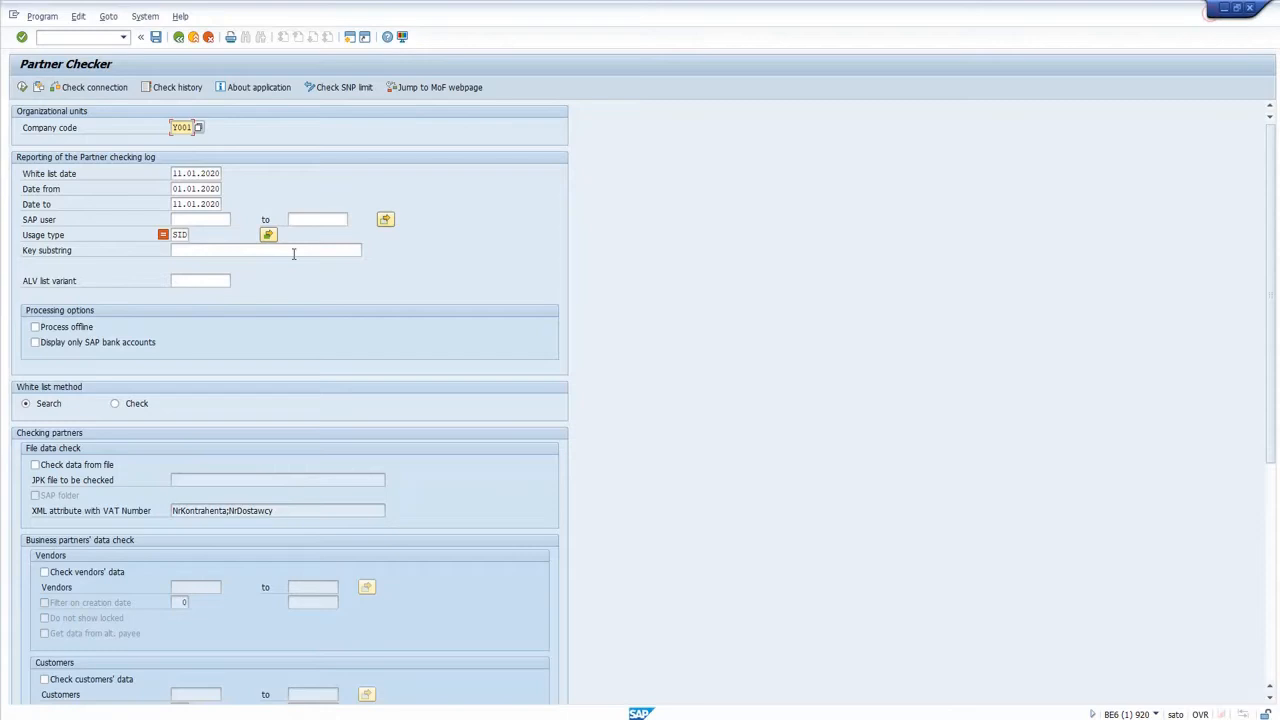
Review the white list date, date from, date to and SAP user fields of the partner checking log.
{"action": "left_click", "coordinate": [174, 173]}
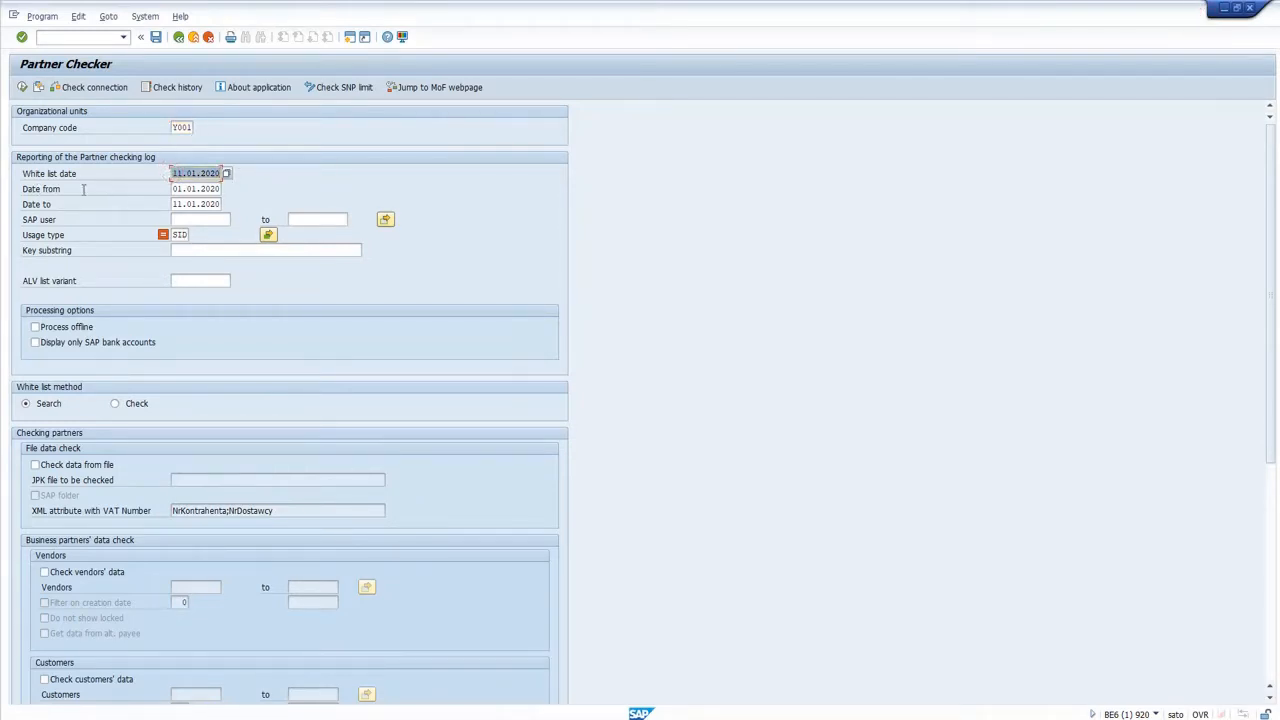
{"action": "left_click", "coordinate": [216, 188]}
{"action": "left_click", "coordinate": [178, 204]}
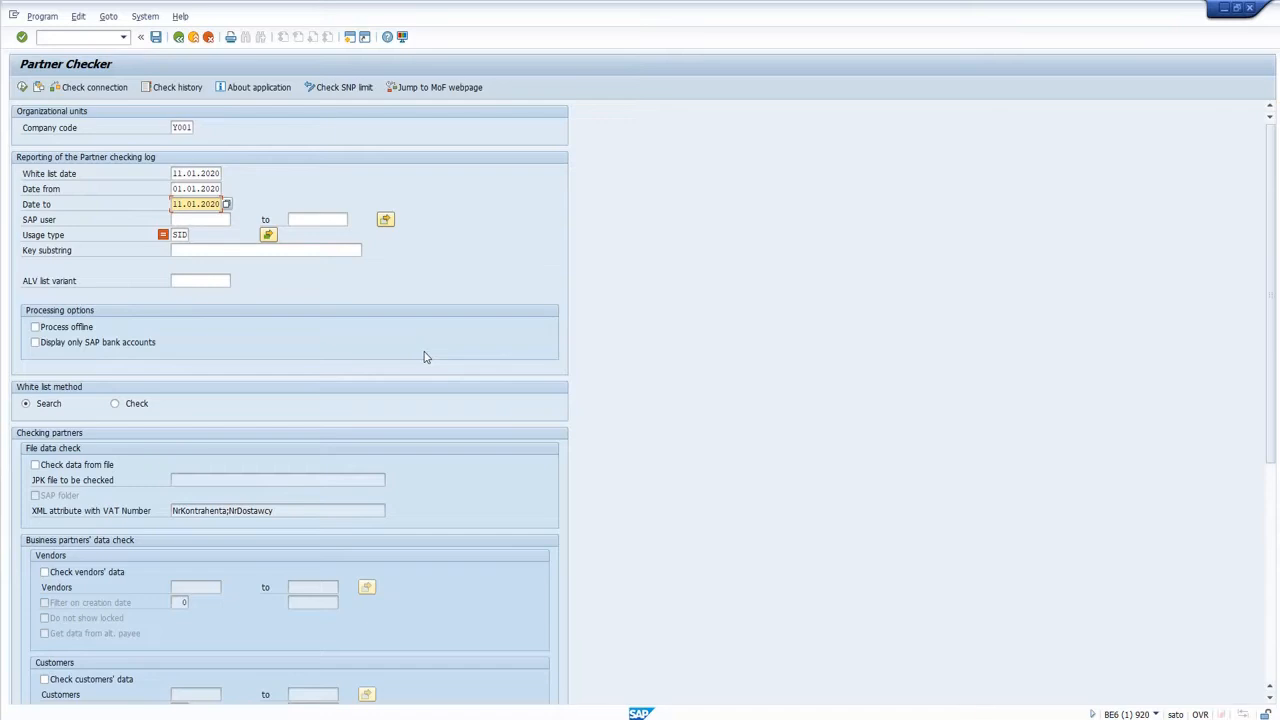
{"action": "left_click_drag", "start_coordinate": [178, 191], "coordinate": [224, 189]}
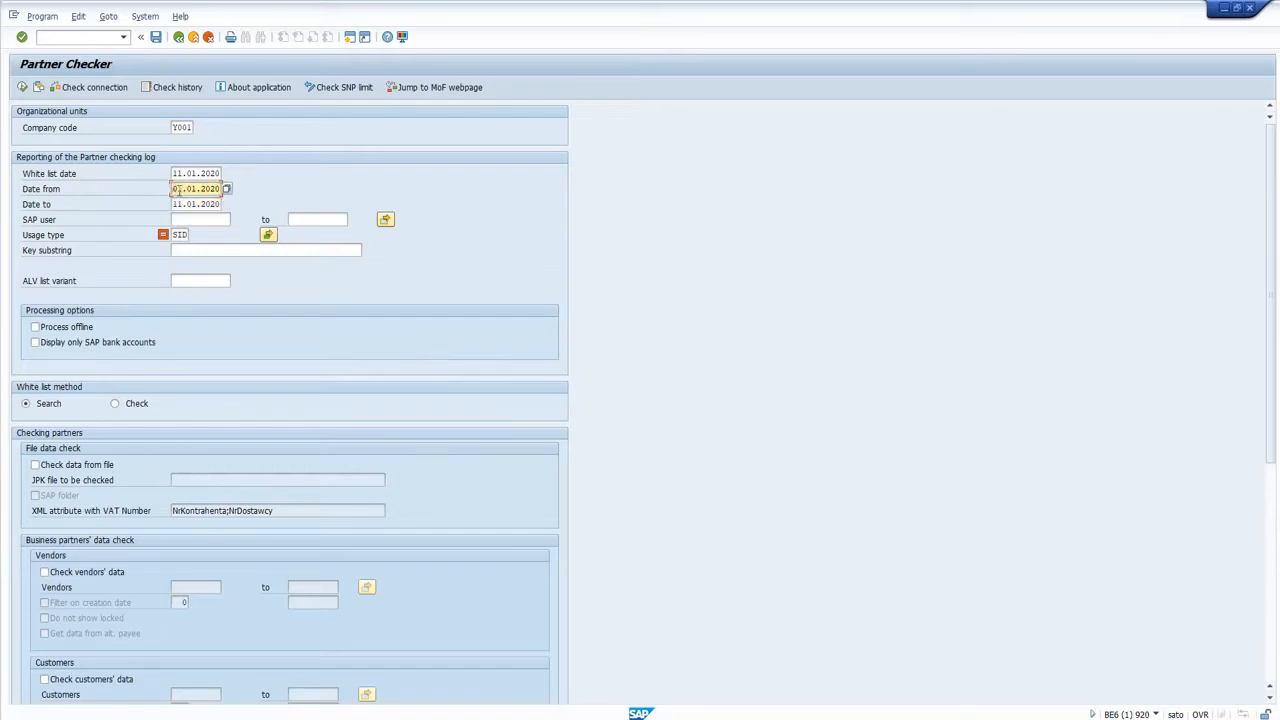
{"action": "left_click", "coordinate": [197, 204]}
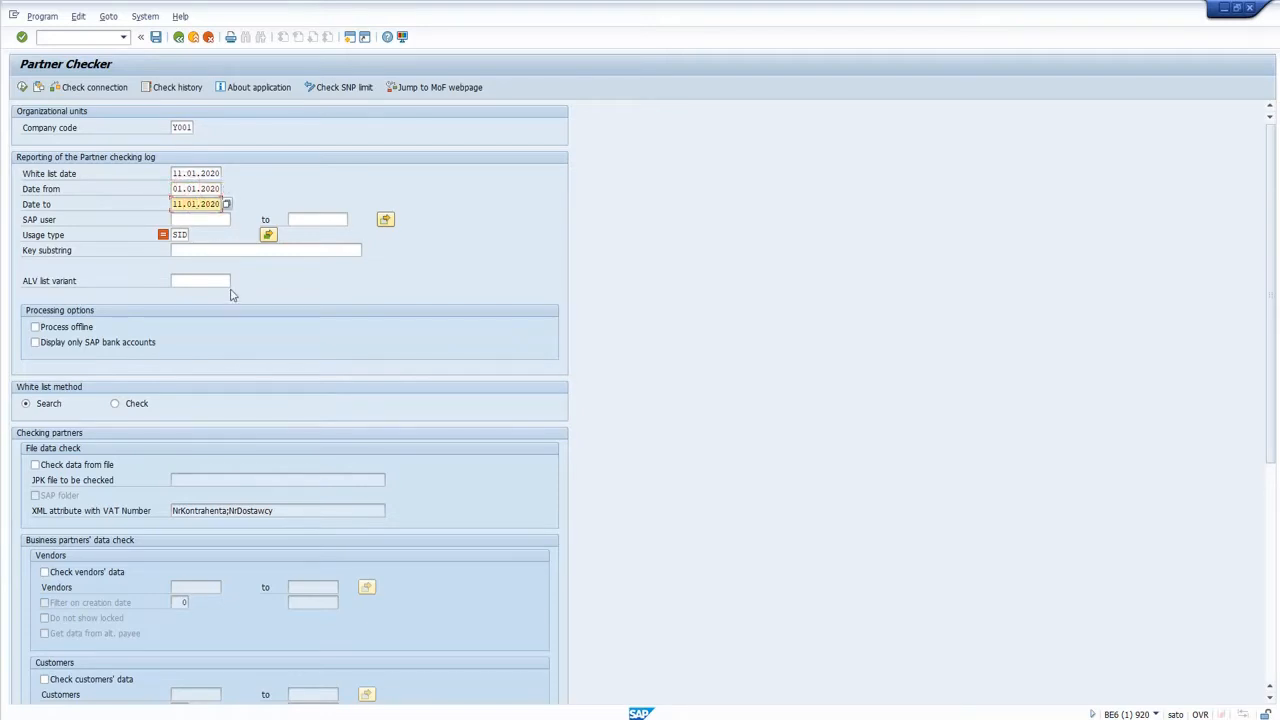
{"action": "left_click", "coordinate": [205, 220]}
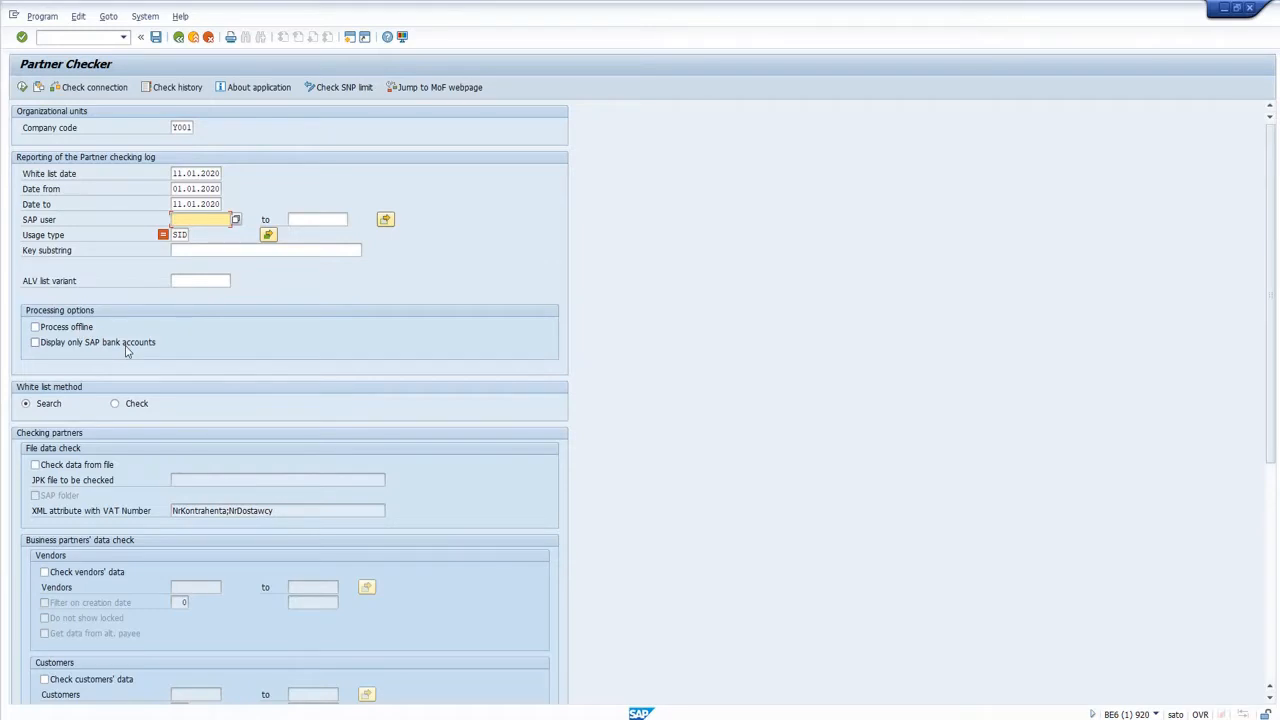
Switch to the browser to check the bank account numbers in SNP Poland's VAT register entry.
{"action": "left_click", "coordinate": [278, 719]}
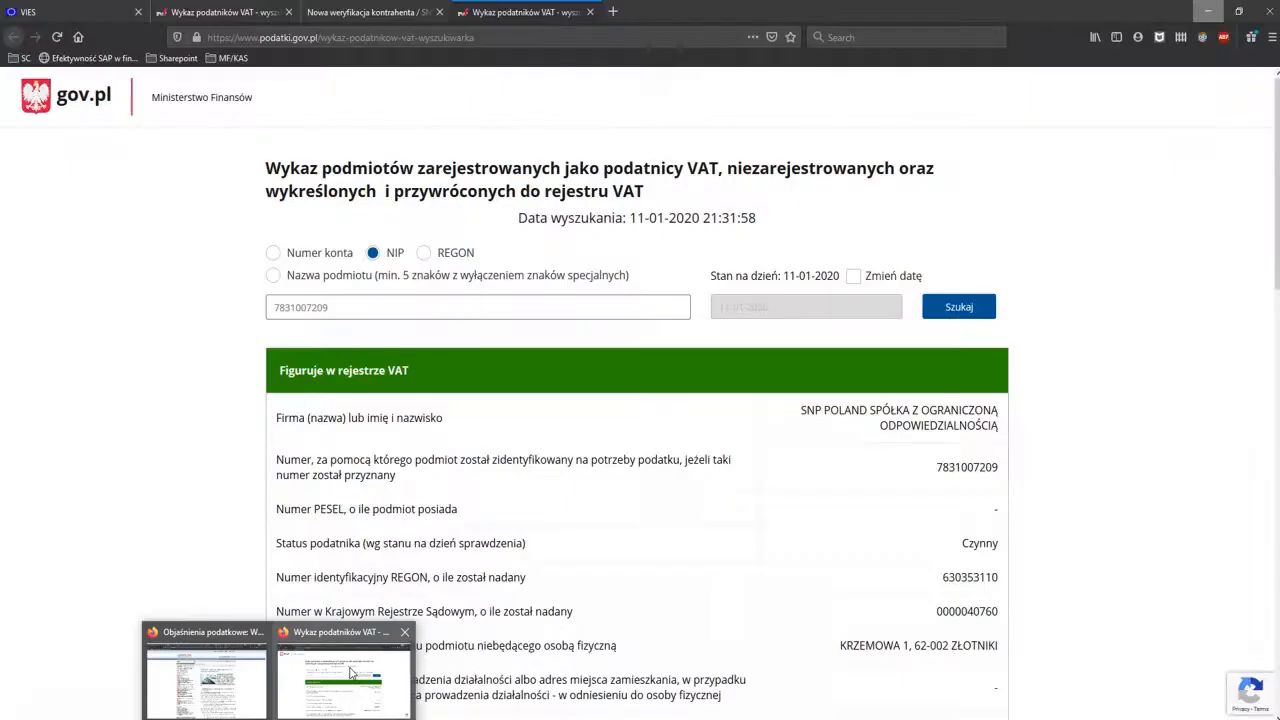
{"action": "left_click", "coordinate": [349, 672]}
{"action": "scroll", "coordinate": [709, 486], "scroll_direction": "down", "scroll_amount": 4}
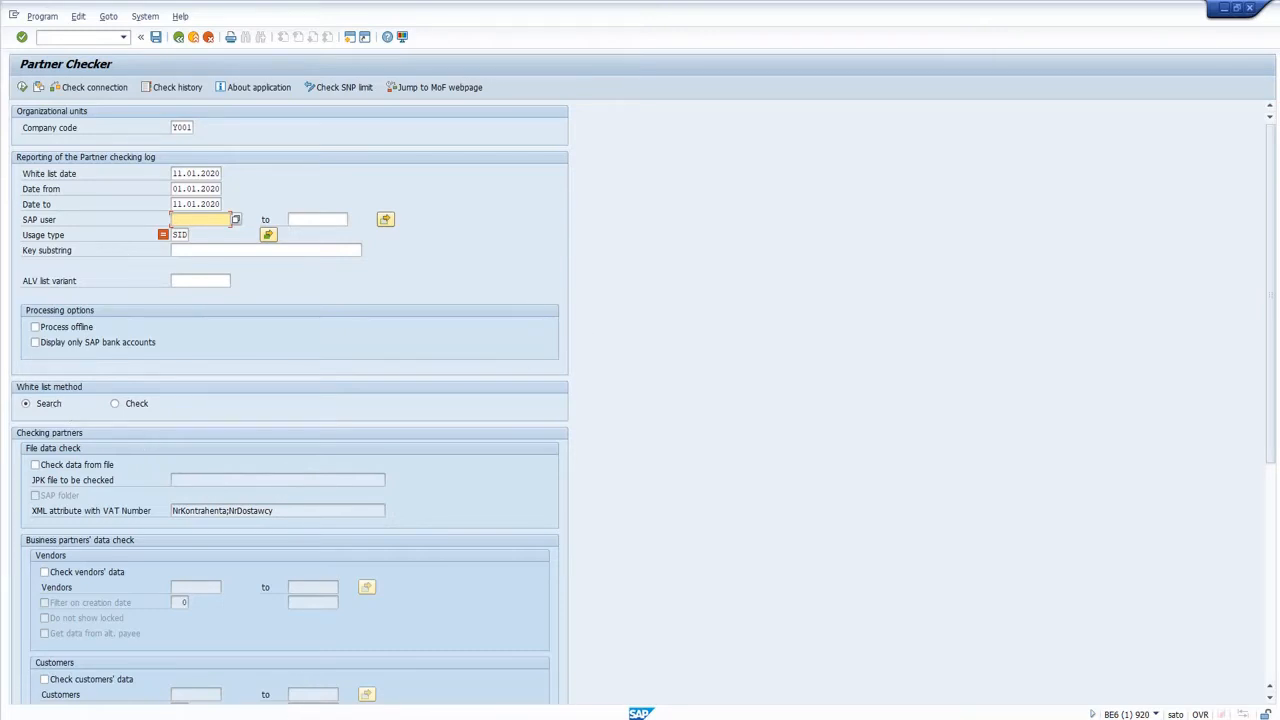
{"action": "mouse_move", "coordinate": [318, 712]}
{"action": "left_click", "coordinate": [355, 675]}
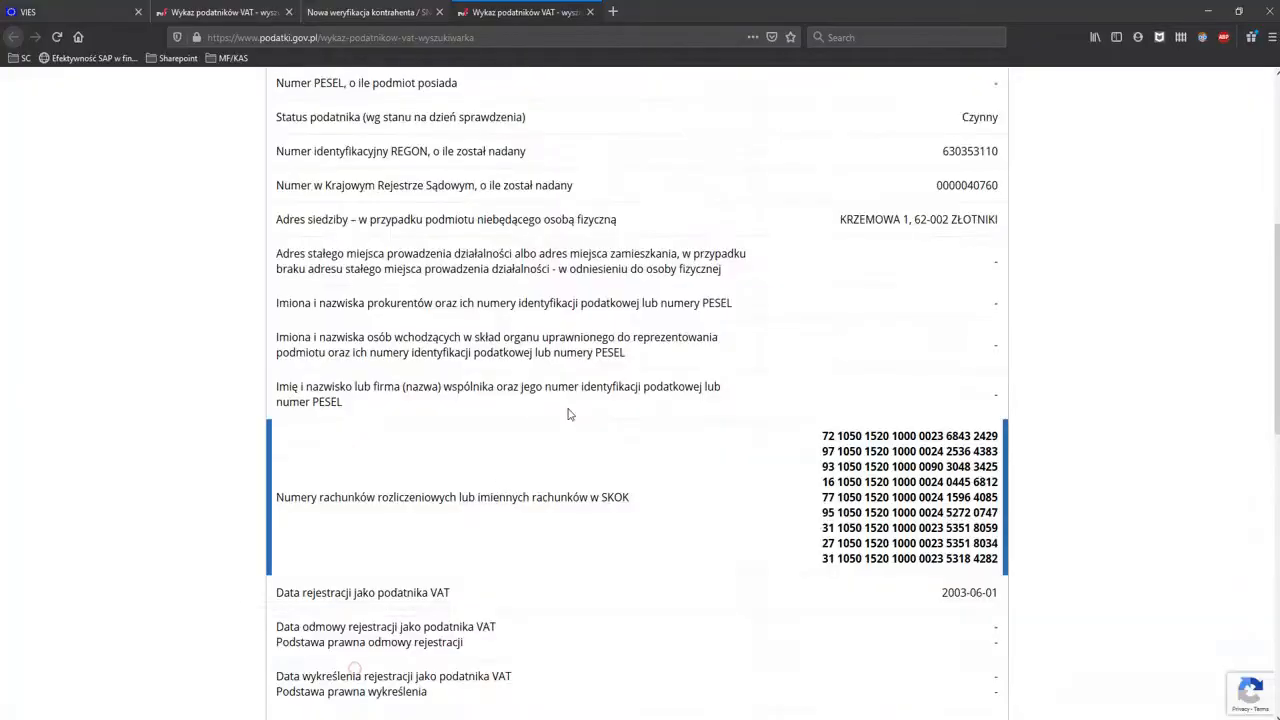
Return to Partner Checker and review the Search option of the white list method.
{"action": "scroll", "coordinate": [567, 413], "scroll_direction": "up", "scroll_amount": 5}
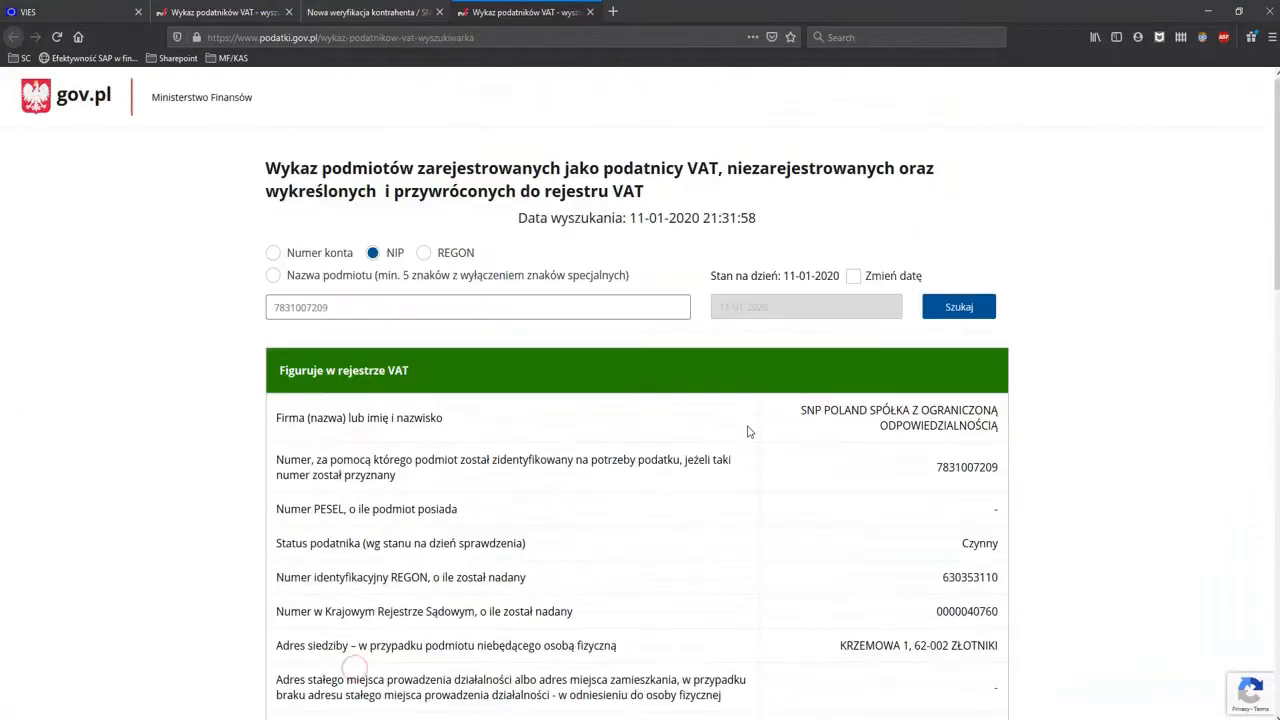
{"action": "left_click", "coordinate": [1217, 12]}
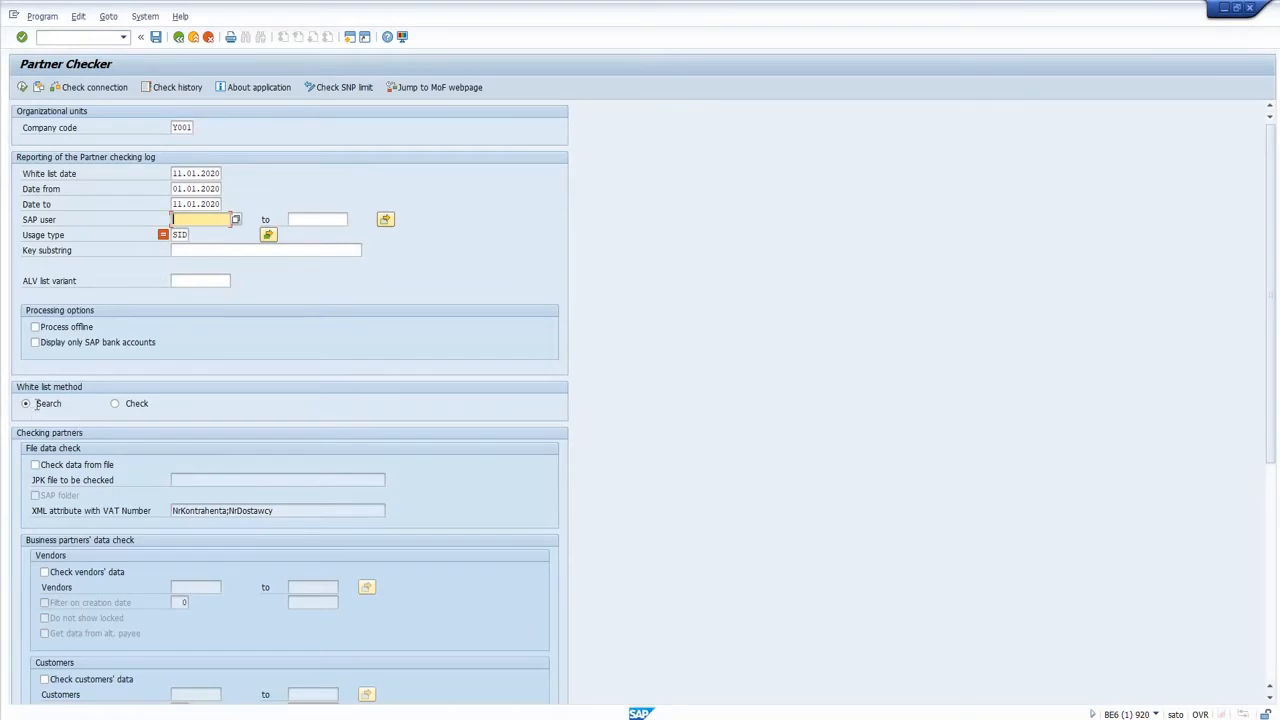
{"action": "left_click", "coordinate": [27, 404]}
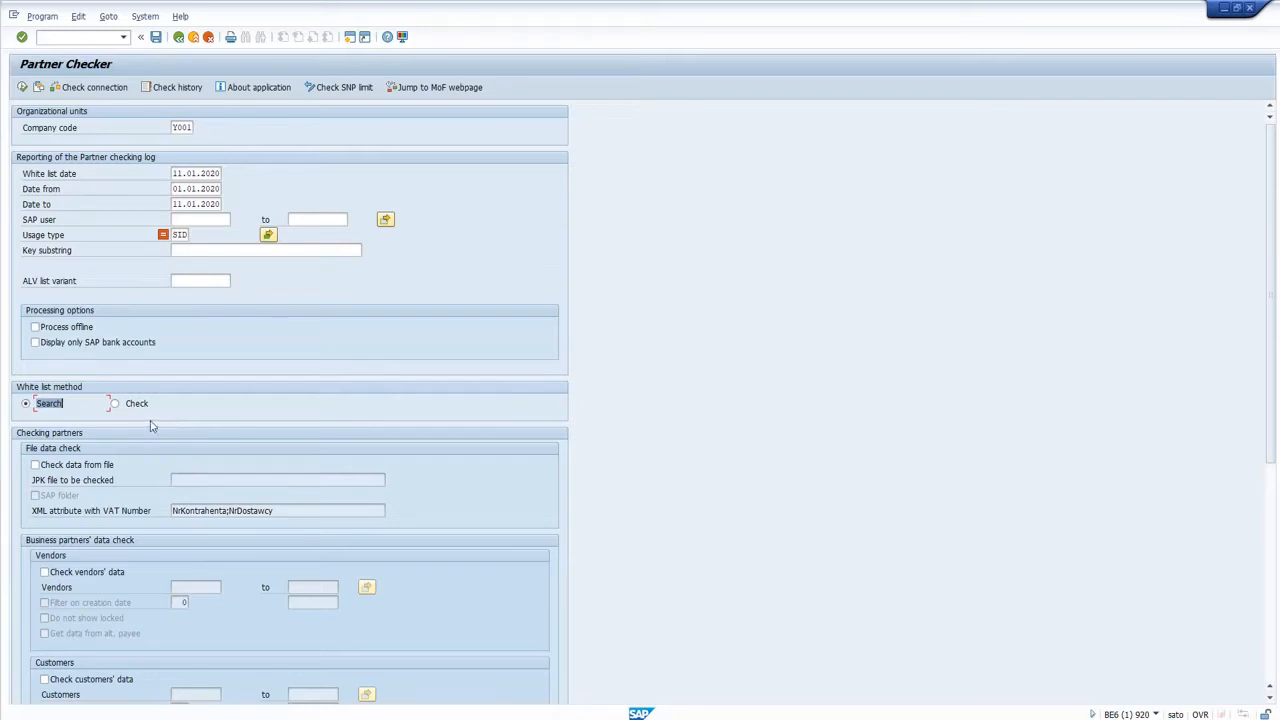
Try the file data check by browsing for a JPK XML file, and turn the check off again without choosing one.
{"action": "left_click", "coordinate": [86, 470]}
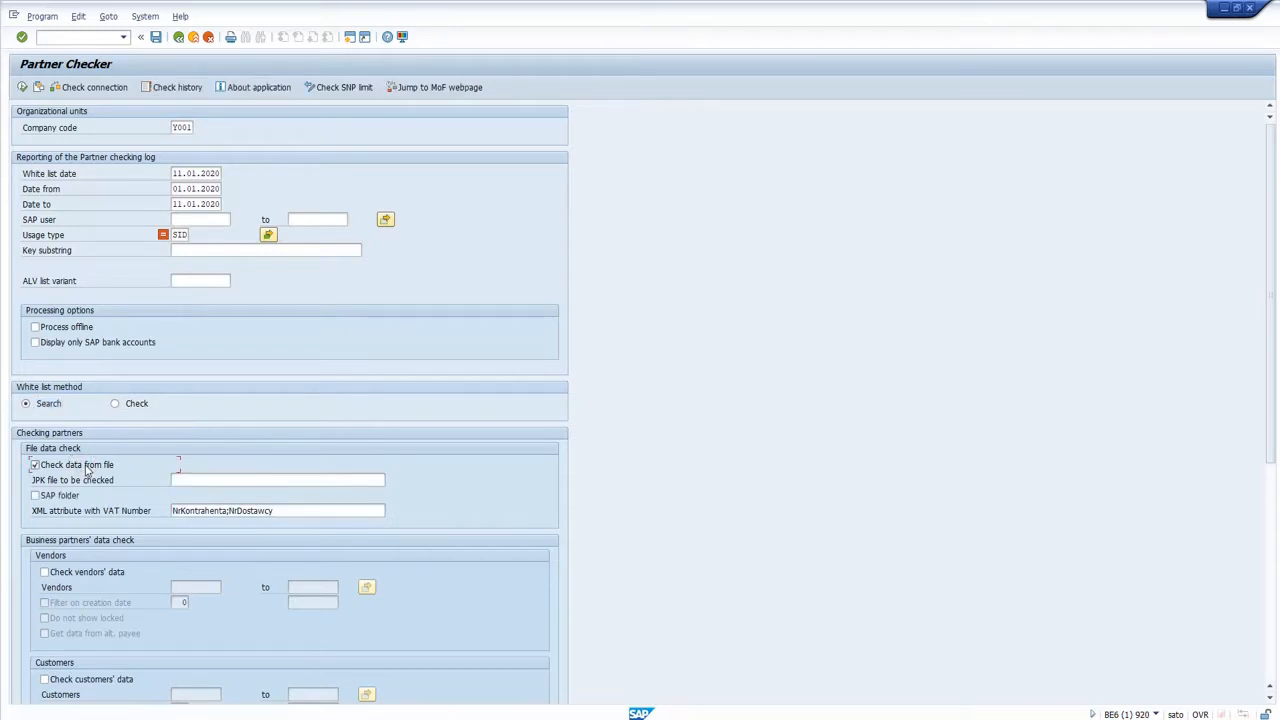
{"action": "scroll", "coordinate": [200, 440], "scroll_direction": "down", "scroll_amount": 1}
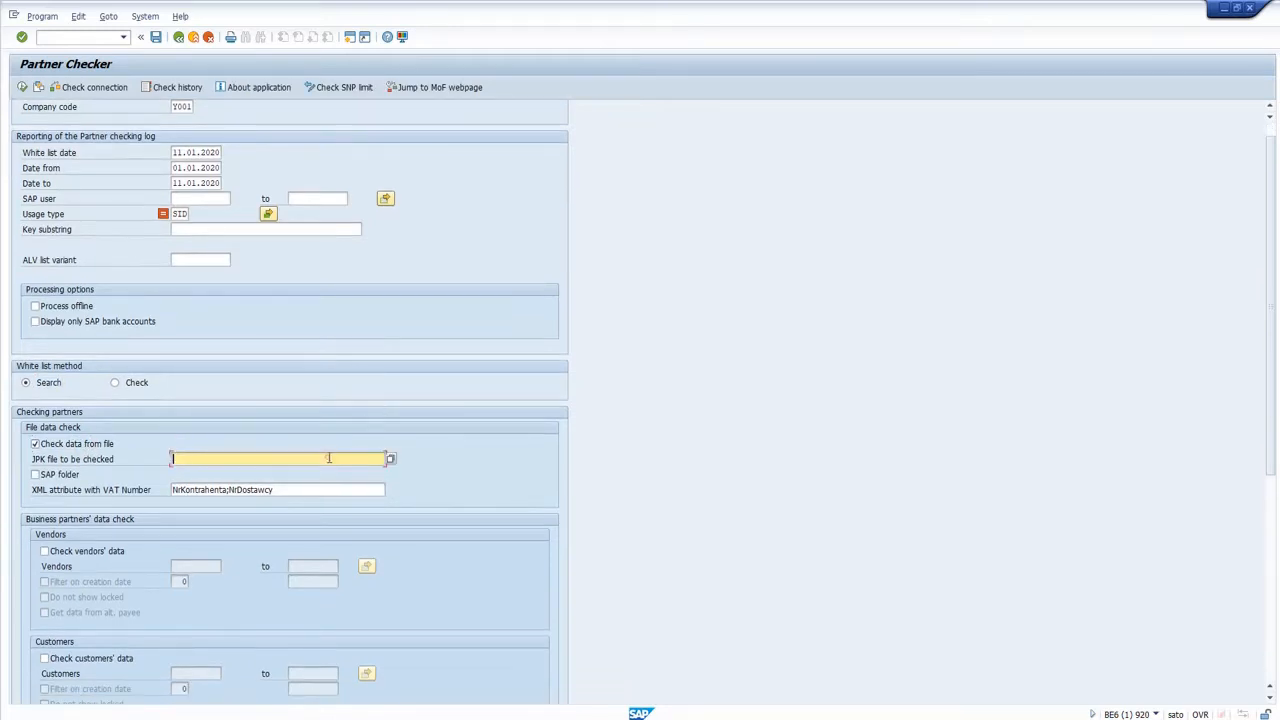
{"action": "left_click", "coordinate": [328, 457]}
{"action": "left_click", "coordinate": [392, 460]}
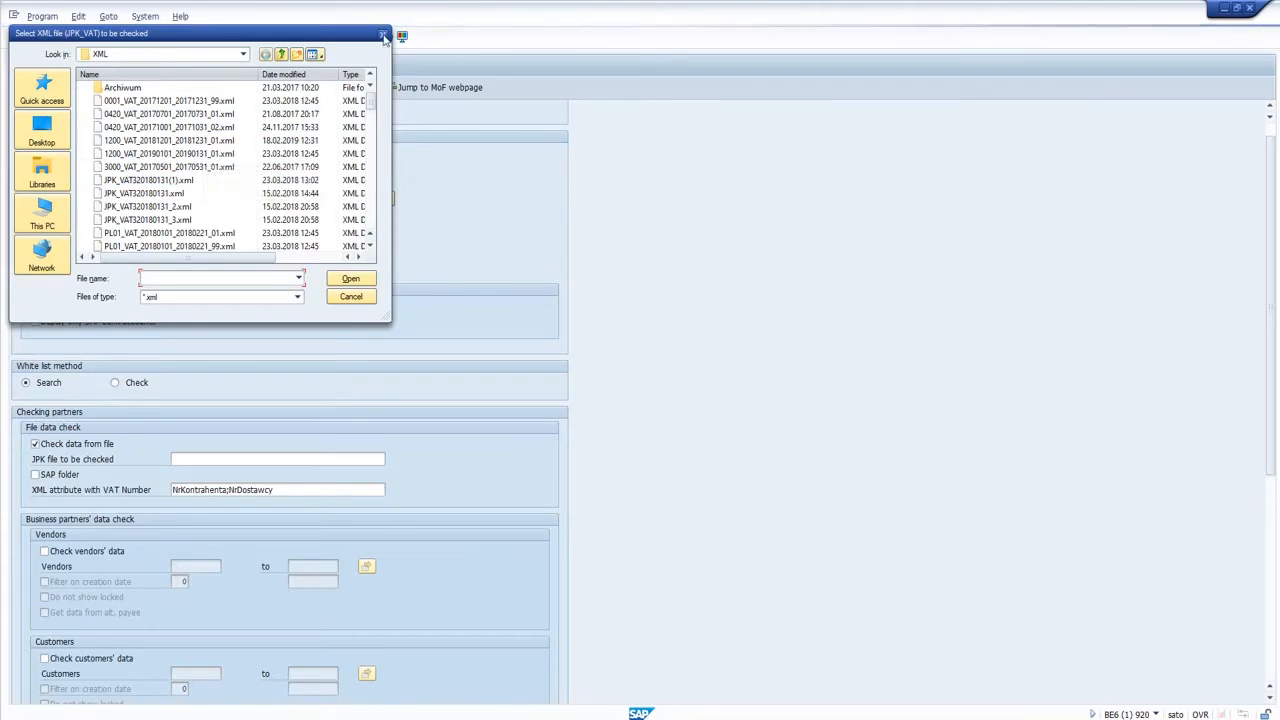
{"action": "left_click", "coordinate": [382, 36]}
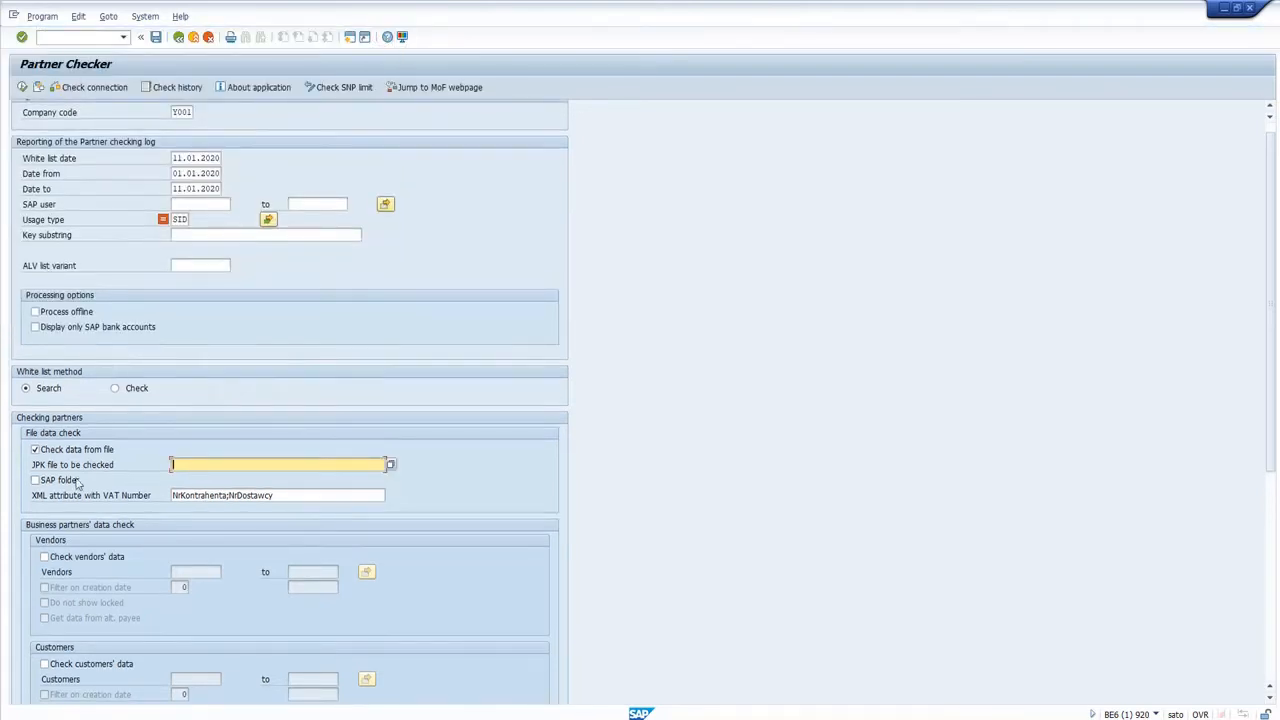
{"action": "left_click", "coordinate": [106, 452]}
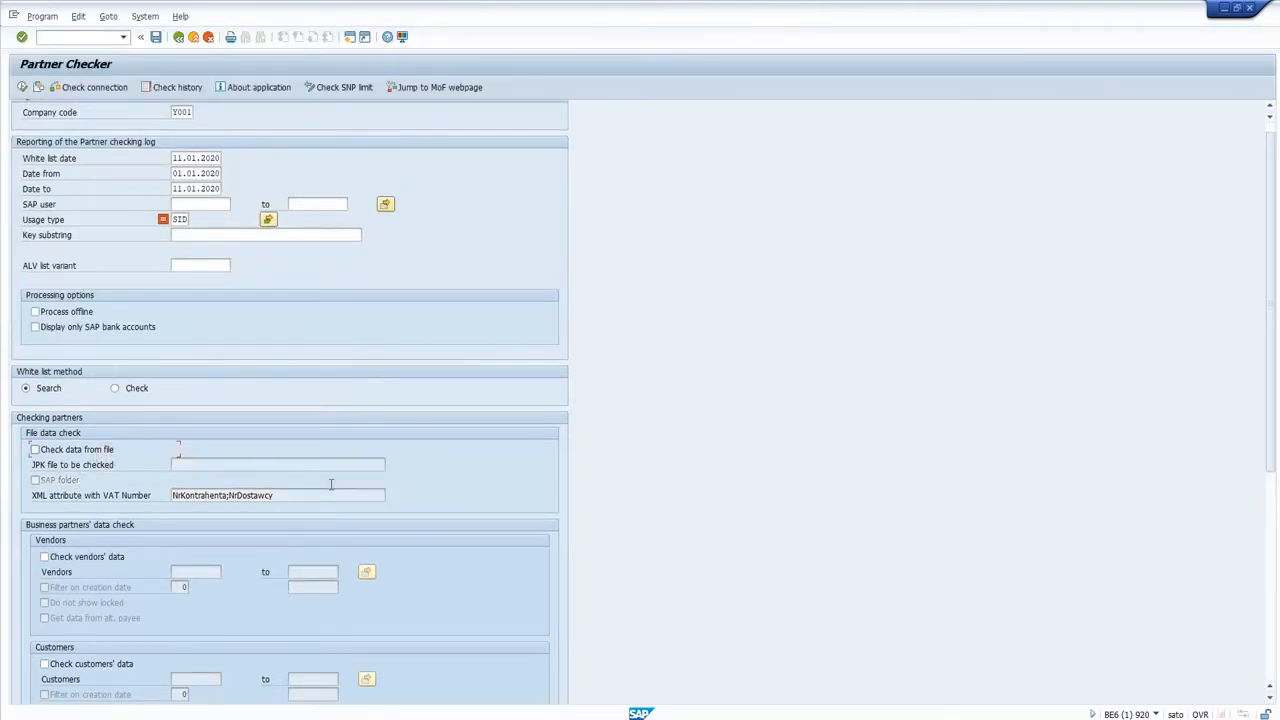
Try the vendors' and customers' data checks to look at their number ranges and filter options.
{"action": "scroll", "coordinate": [330, 485], "scroll_direction": "down", "scroll_amount": 3}
{"action": "scroll", "coordinate": [332, 489], "scroll_direction": "down", "scroll_amount": 1}
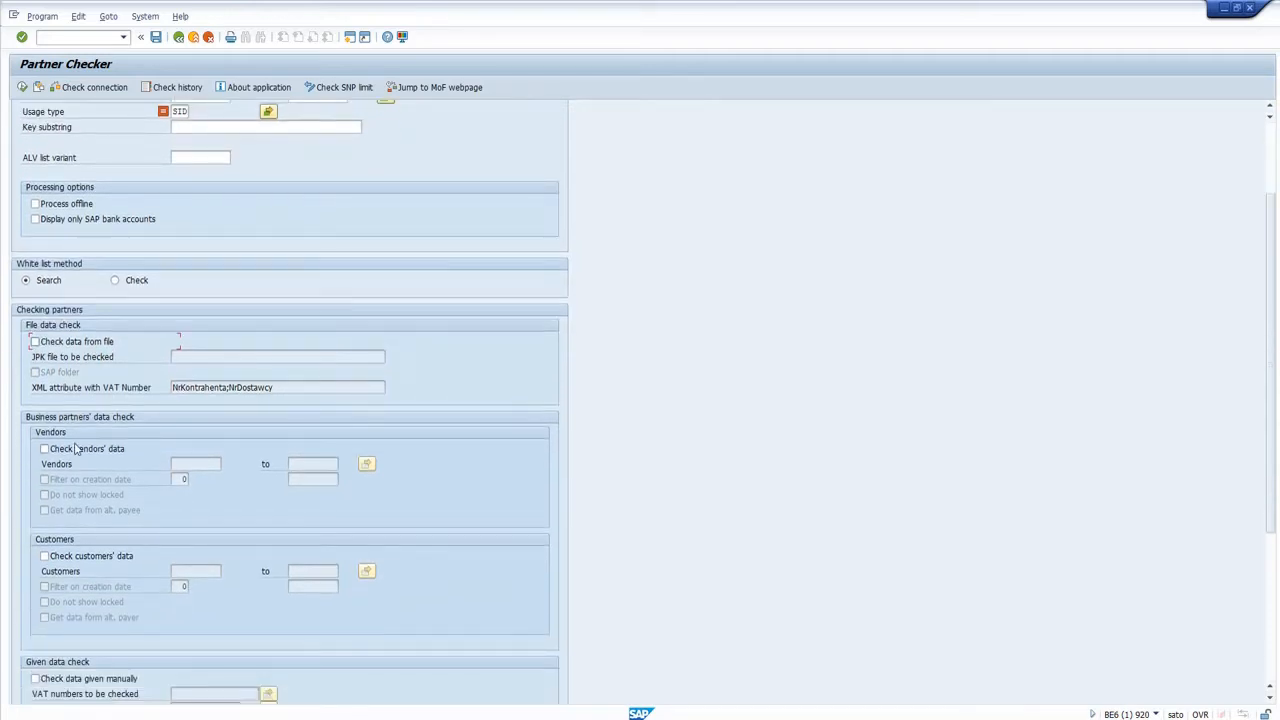
{"action": "scroll", "coordinate": [245, 465], "scroll_direction": "down", "scroll_amount": 4}
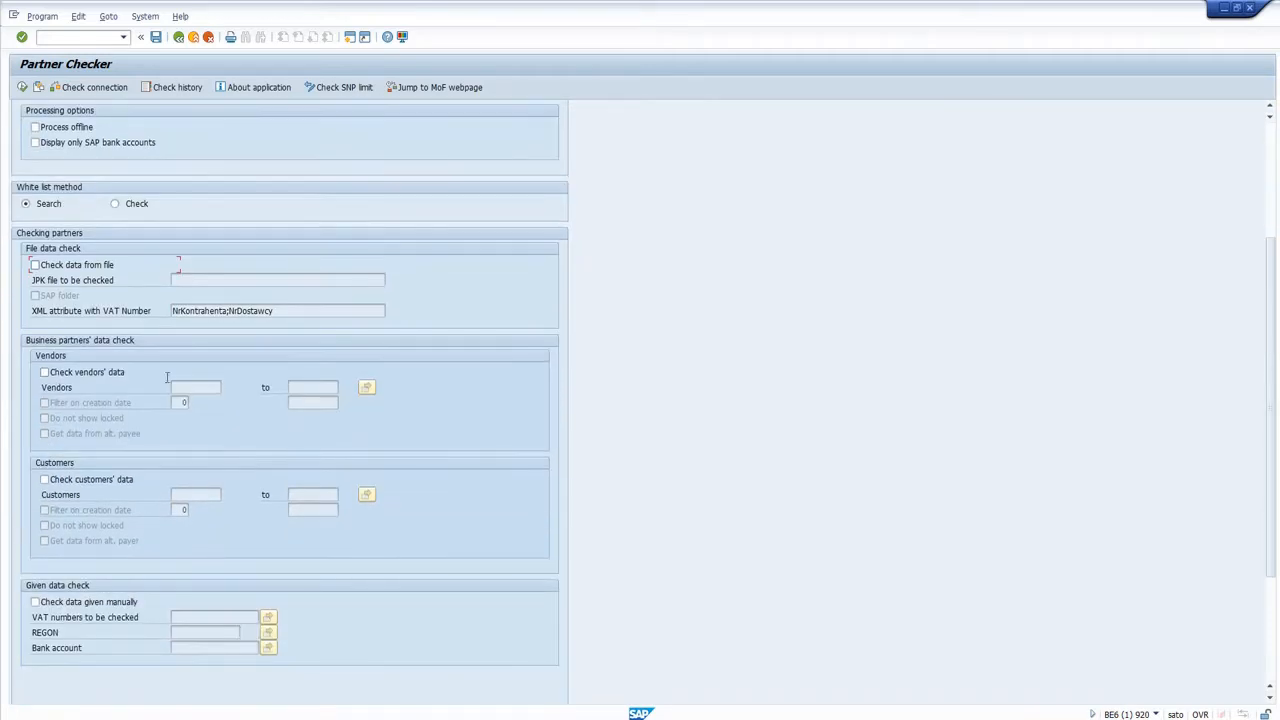
{"action": "left_click", "coordinate": [98, 371]}
{"action": "left_click", "coordinate": [218, 388]}
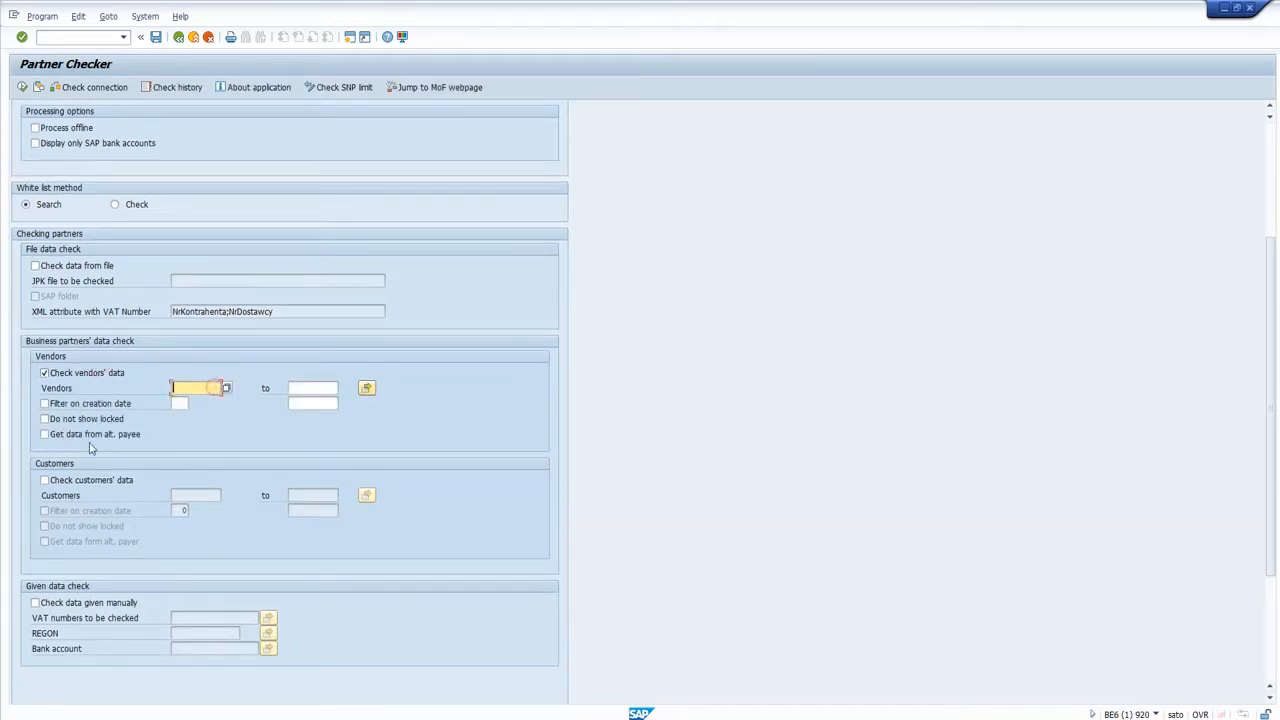
{"action": "left_click", "coordinate": [95, 480]}
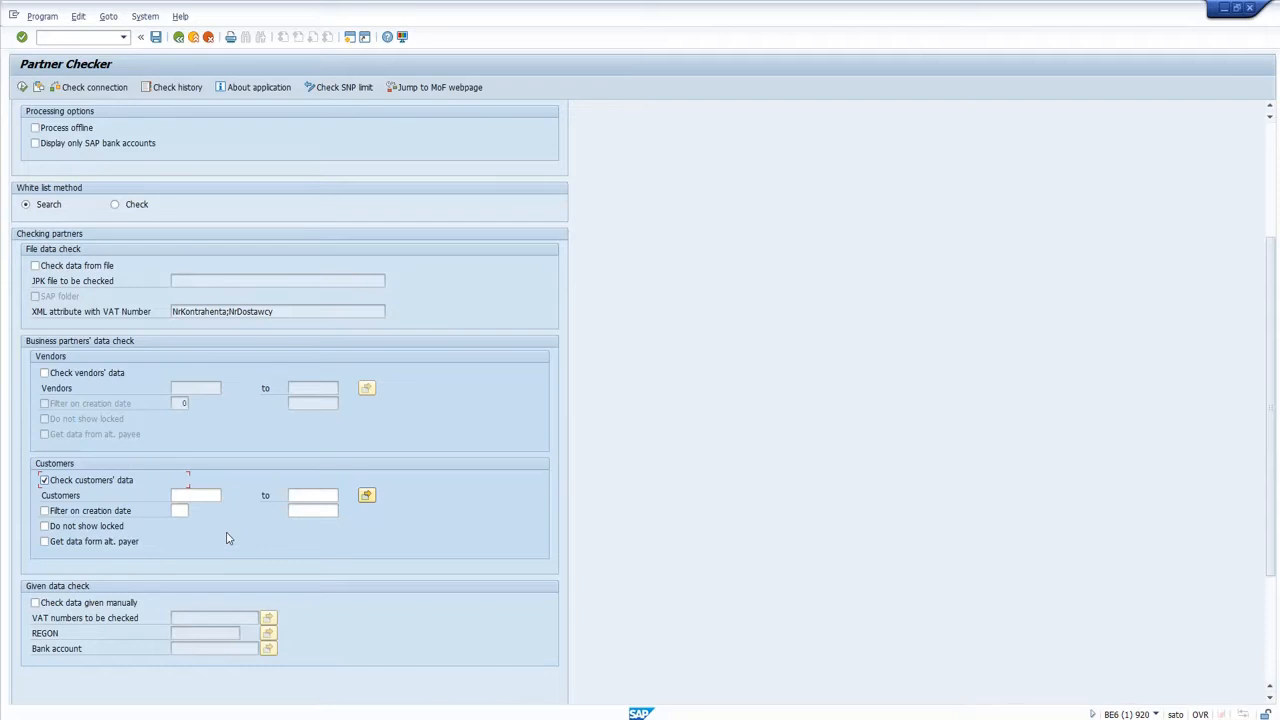
Try the vendors' data check with data from the alternative payee, and turn both options off again.
{"action": "left_click", "coordinate": [82, 376]}
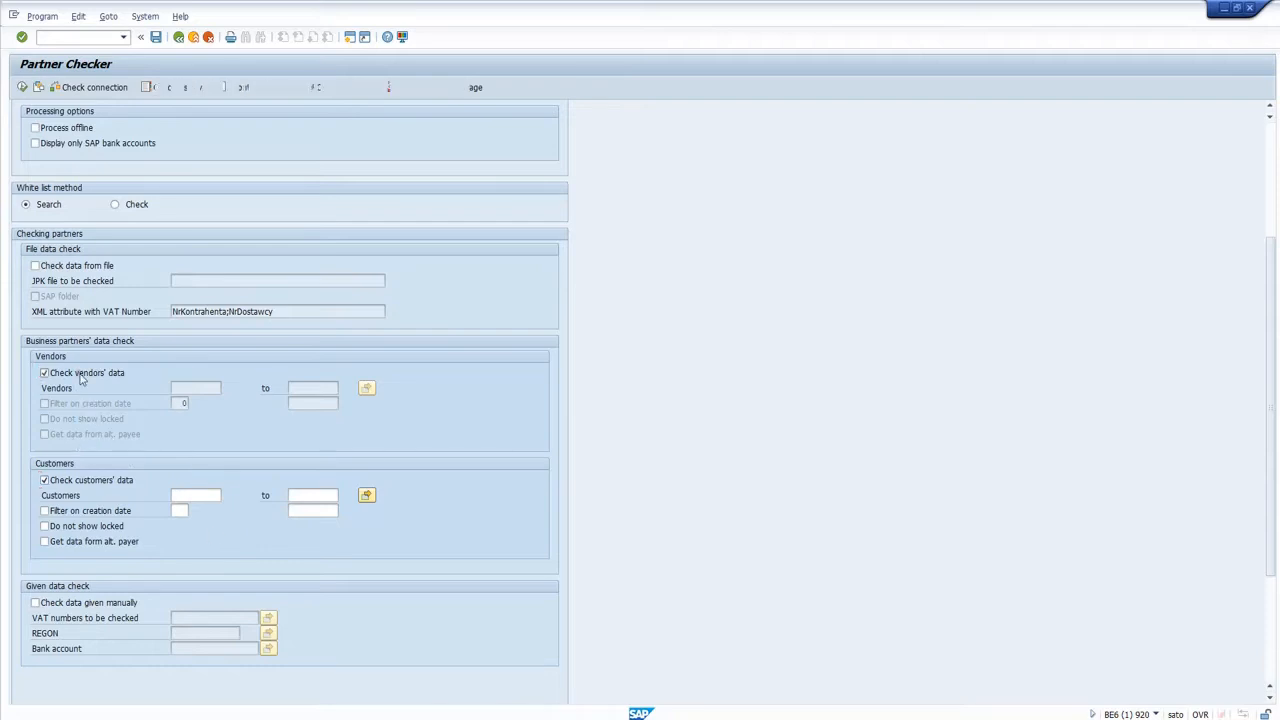
{"action": "left_click", "coordinate": [70, 434]}
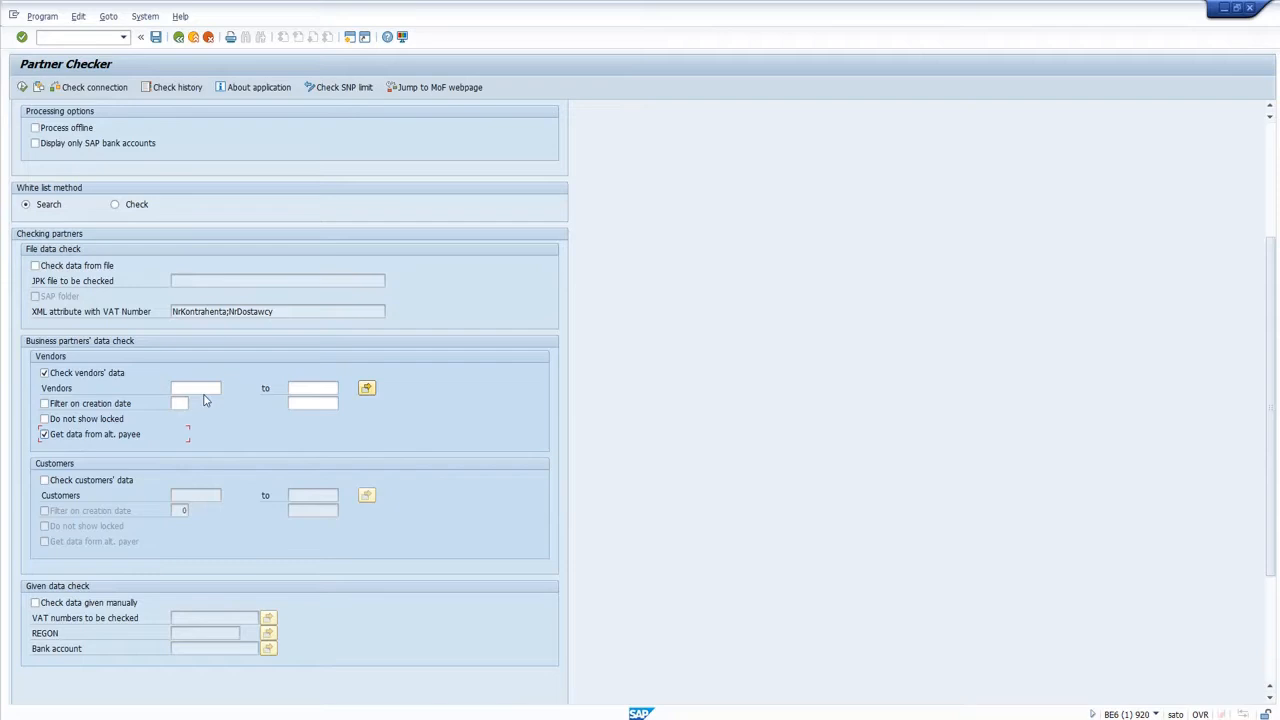
{"action": "left_click", "coordinate": [98, 438]}
{"action": "left_click", "coordinate": [94, 377]}
Enable the check of manually given data, enter SNP Poland's VAT number and run the partner check.
{"action": "scroll", "coordinate": [210, 468], "scroll_direction": "down", "scroll_amount": 1}
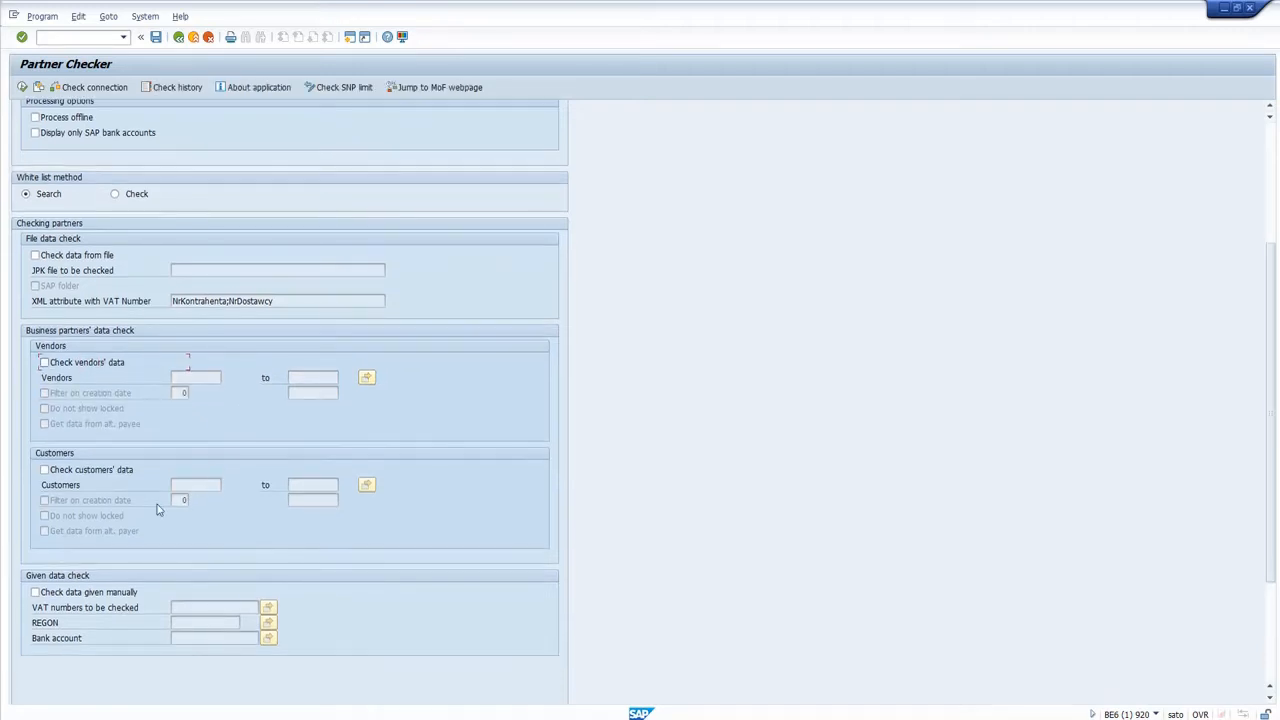
{"action": "left_click", "coordinate": [93, 592]}
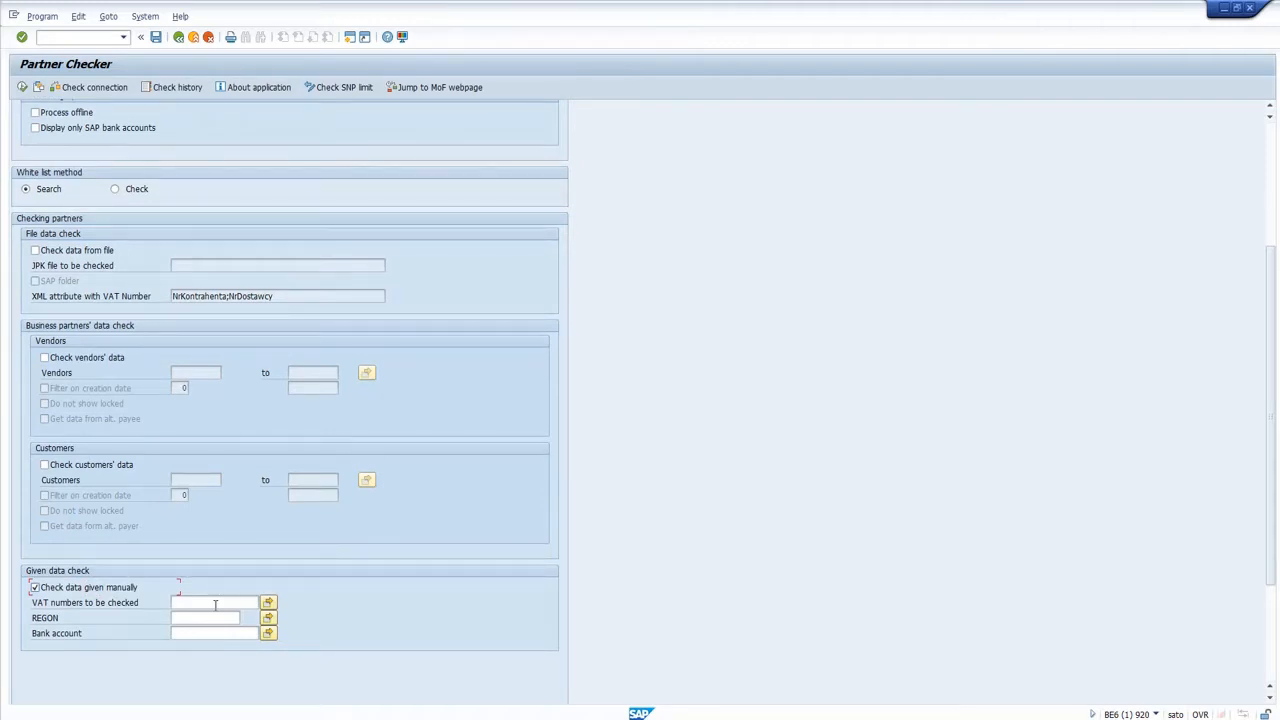
{"action": "left_click", "coordinate": [95, 628]}
{"action": "left_click", "coordinate": [213, 599]}
{"action": "key", "text": "Down"}
{"action": "key", "text": "Return"}
{"action": "left_click", "coordinate": [24, 88]}
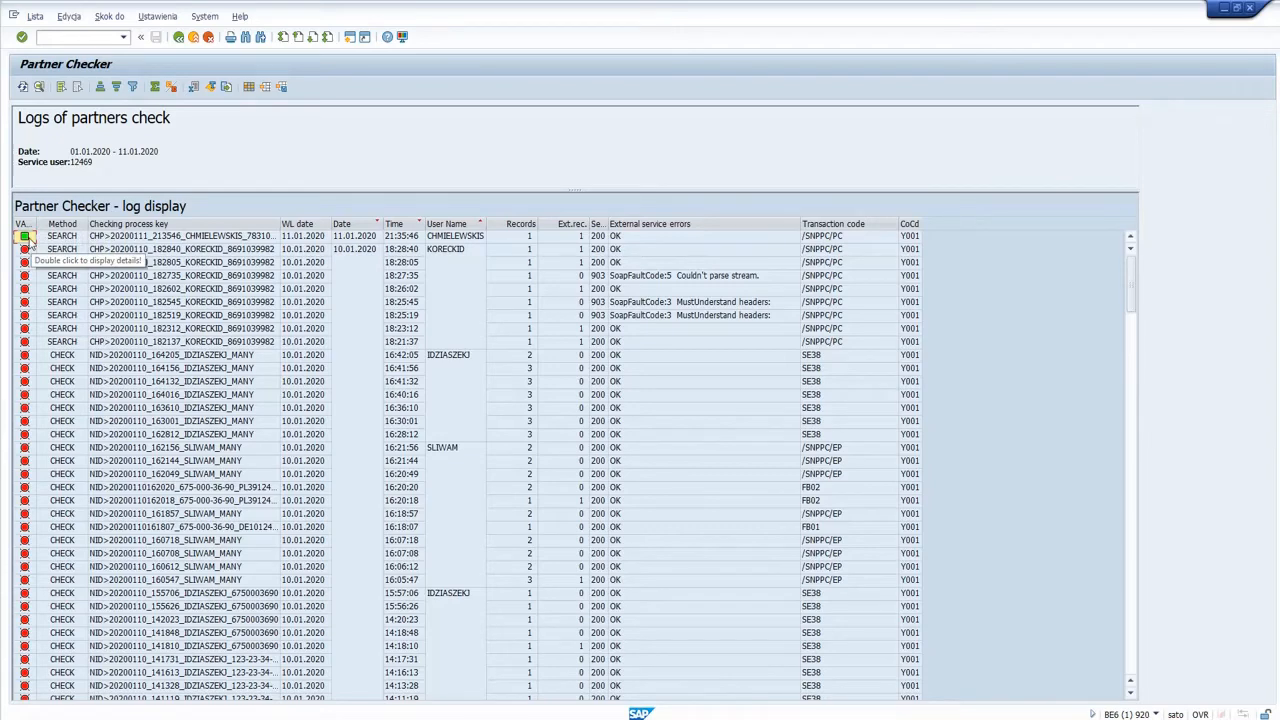
Open the details of the newest log entry and review the partner name, business partner, status message and KRS columns.
{"action": "double_click", "coordinate": [134, 238]}
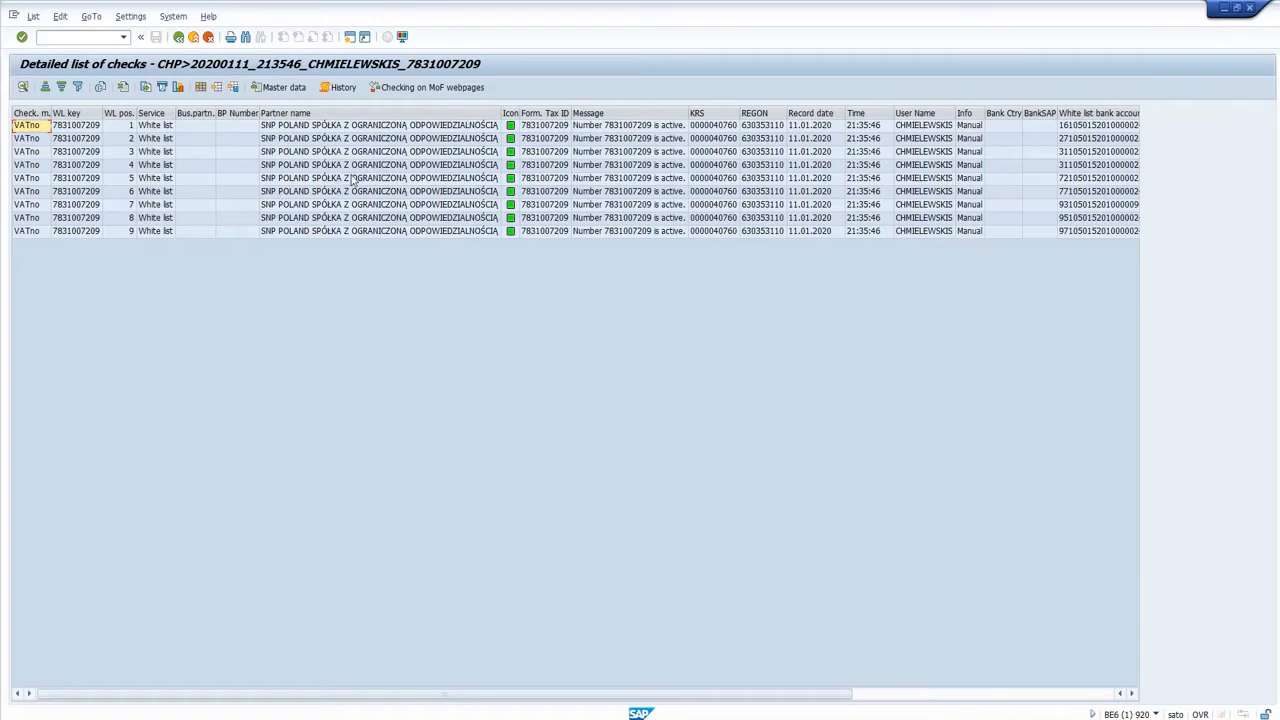
{"action": "left_click", "coordinate": [316, 154]}
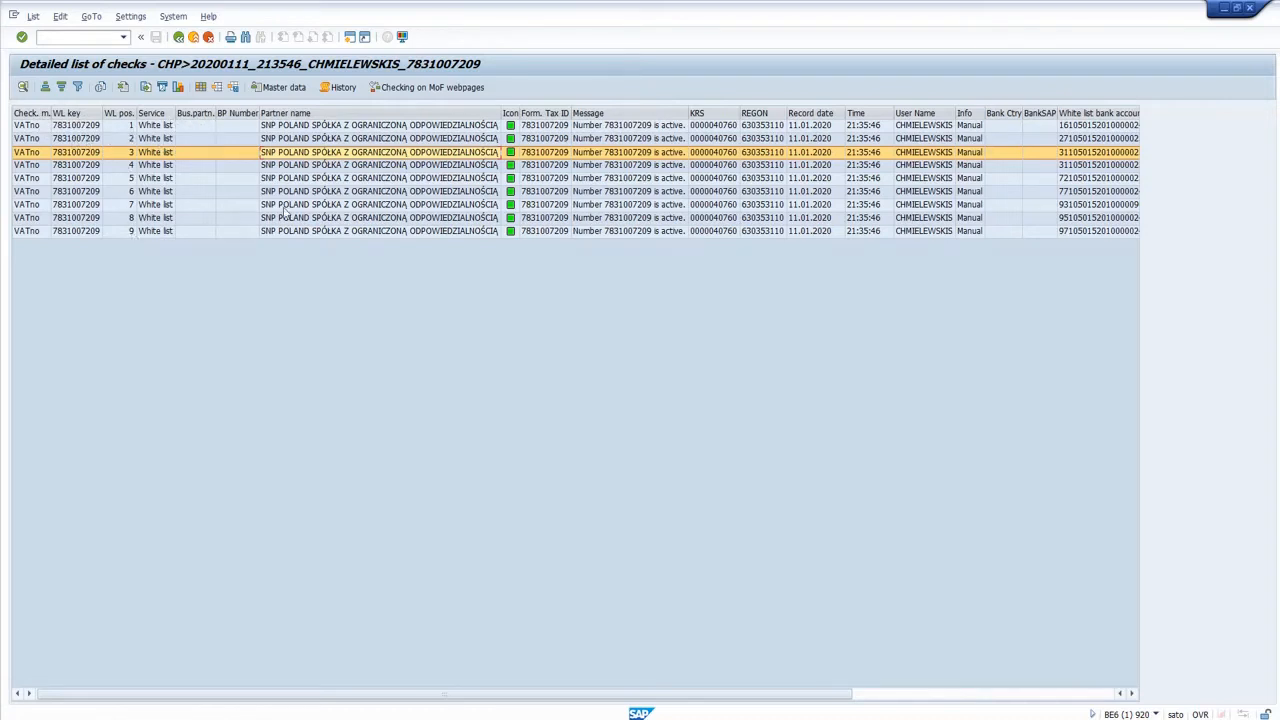
{"action": "left_click", "coordinate": [329, 171]}
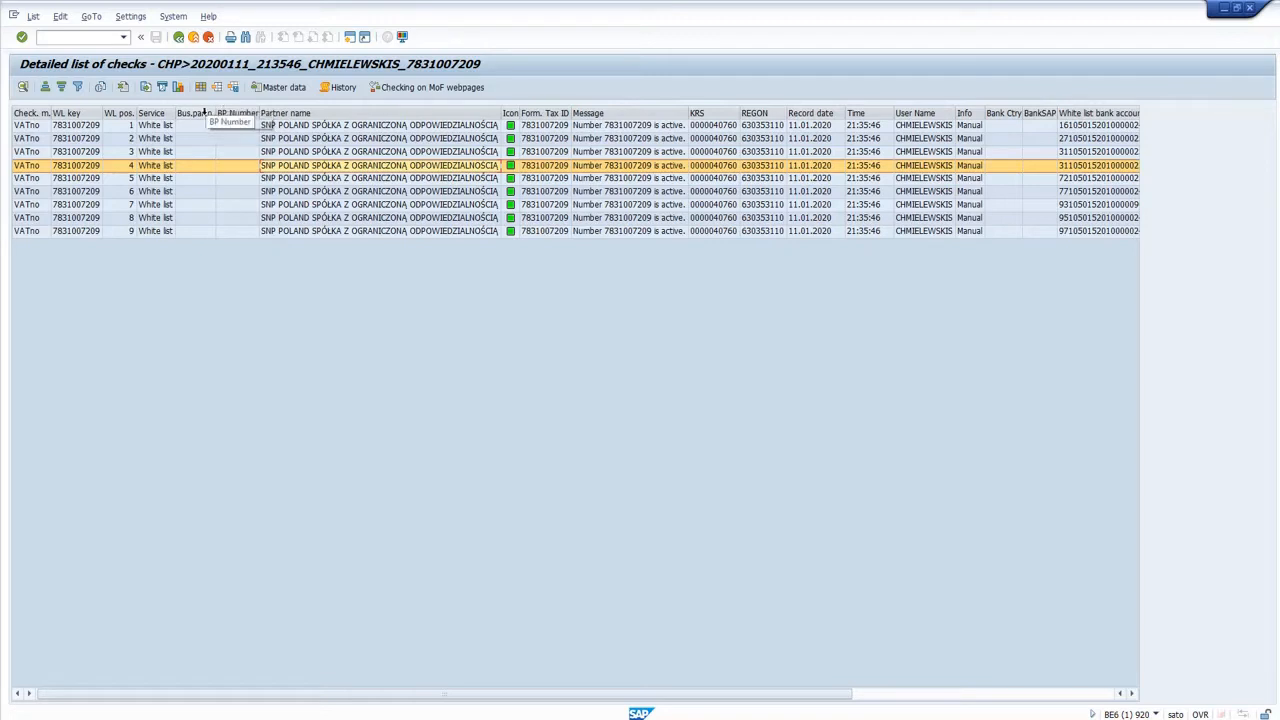
{"action": "left_click", "coordinate": [308, 126]}
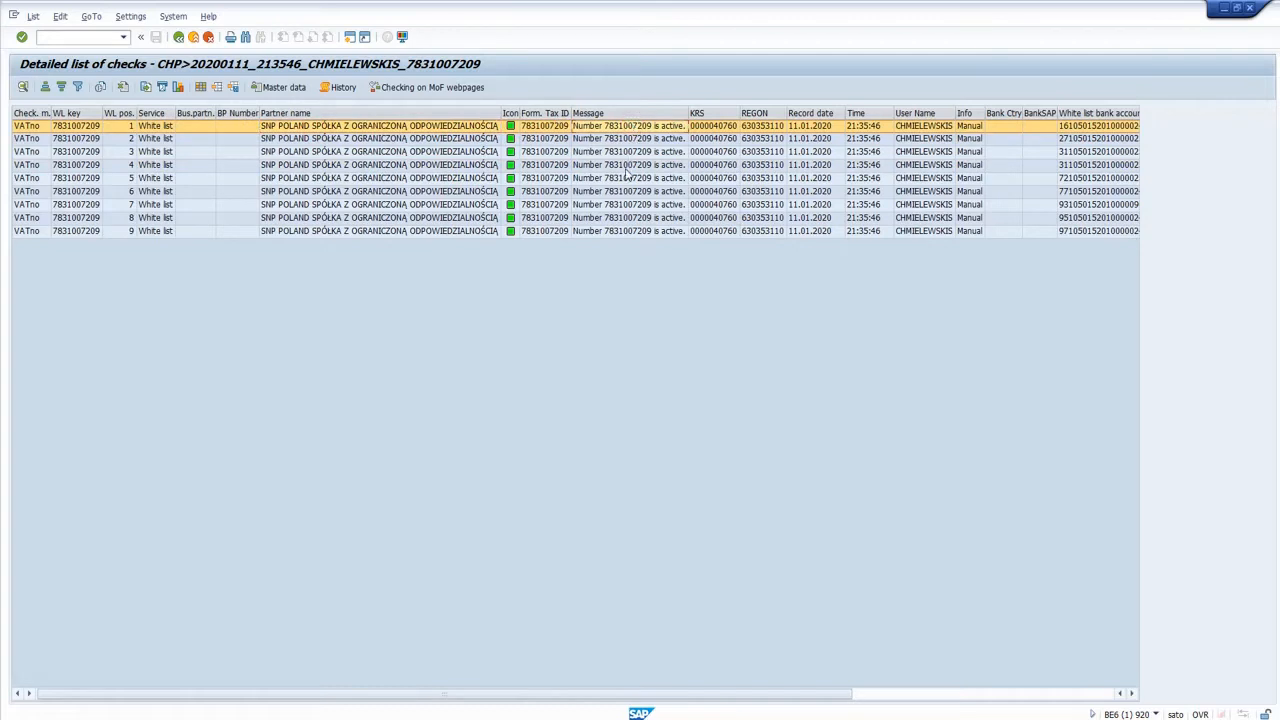
{"action": "left_click", "coordinate": [712, 168]}
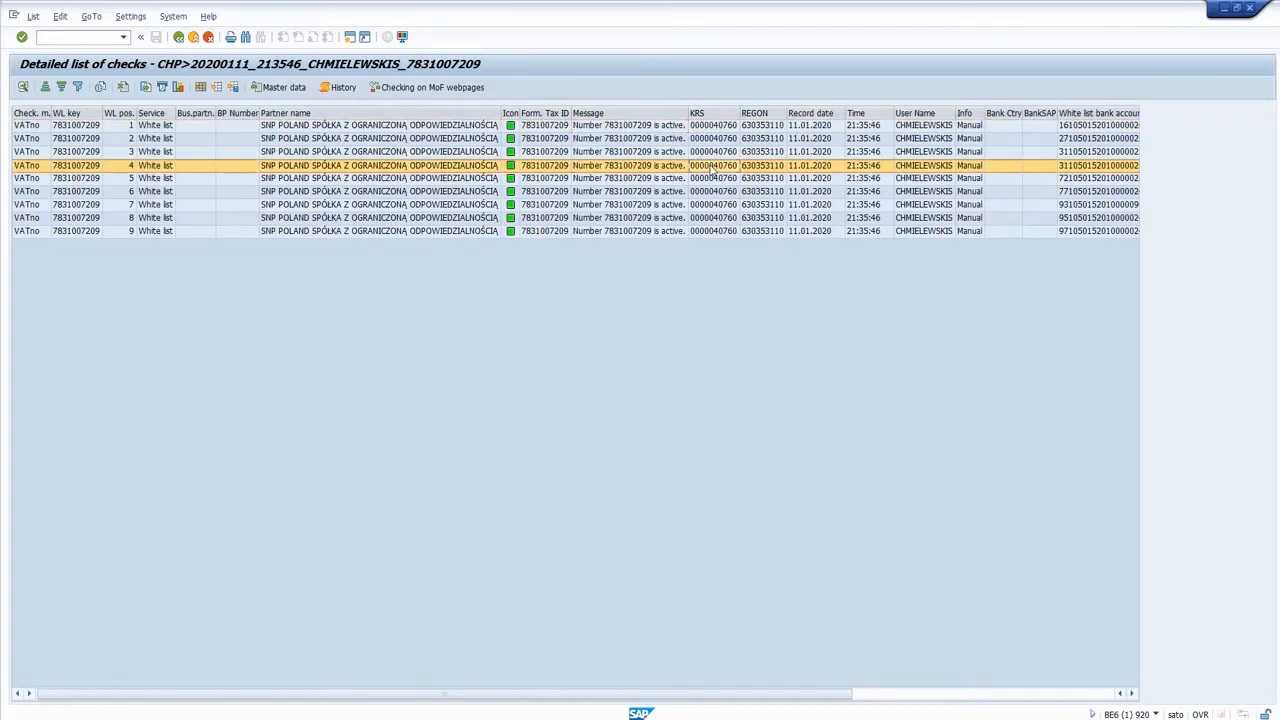
Review the white list bank accounts, bank account messages and service status columns, and return to the selection screen.
{"action": "key", "text": "Right"}
{"action": "key", "text": "Right"}
{"action": "key", "text": "Right"}
{"action": "key", "text": "Right"}
{"action": "key", "text": "Right"}
{"action": "key", "text": "Right"}
{"action": "key", "text": "Right"}
{"action": "key", "text": "Right"}
{"action": "key", "text": "Right"}
{"action": "key", "text": "Right"}
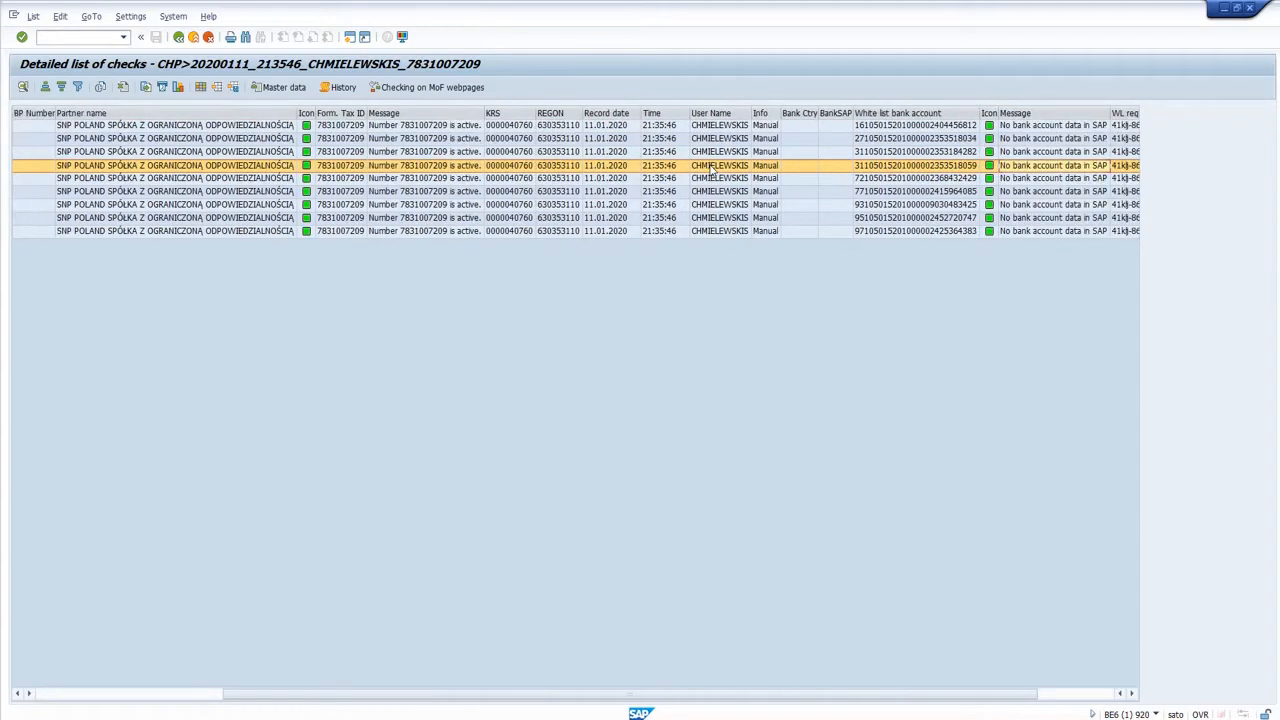
{"action": "left_click", "coordinate": [1082, 139]}
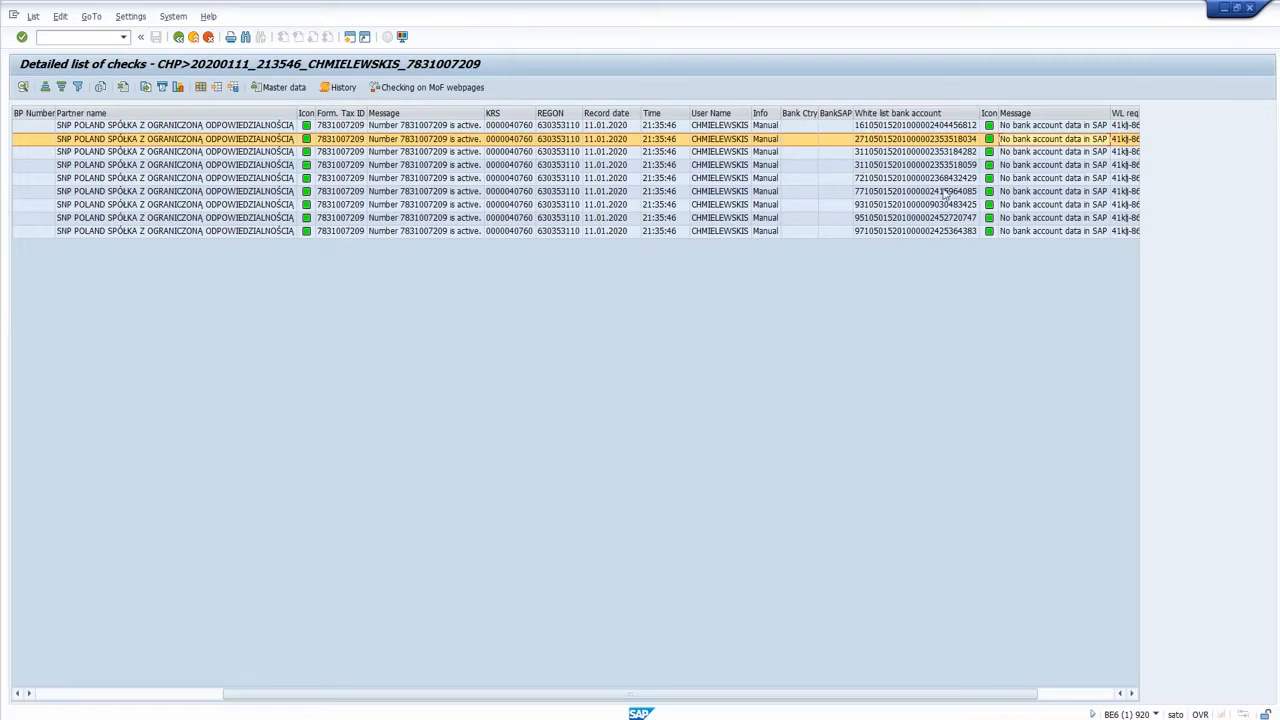
{"action": "left_click", "coordinate": [1050, 153]}
{"action": "scroll", "coordinate": [1050, 153], "scroll_direction": "right", "scroll_amount": 3}
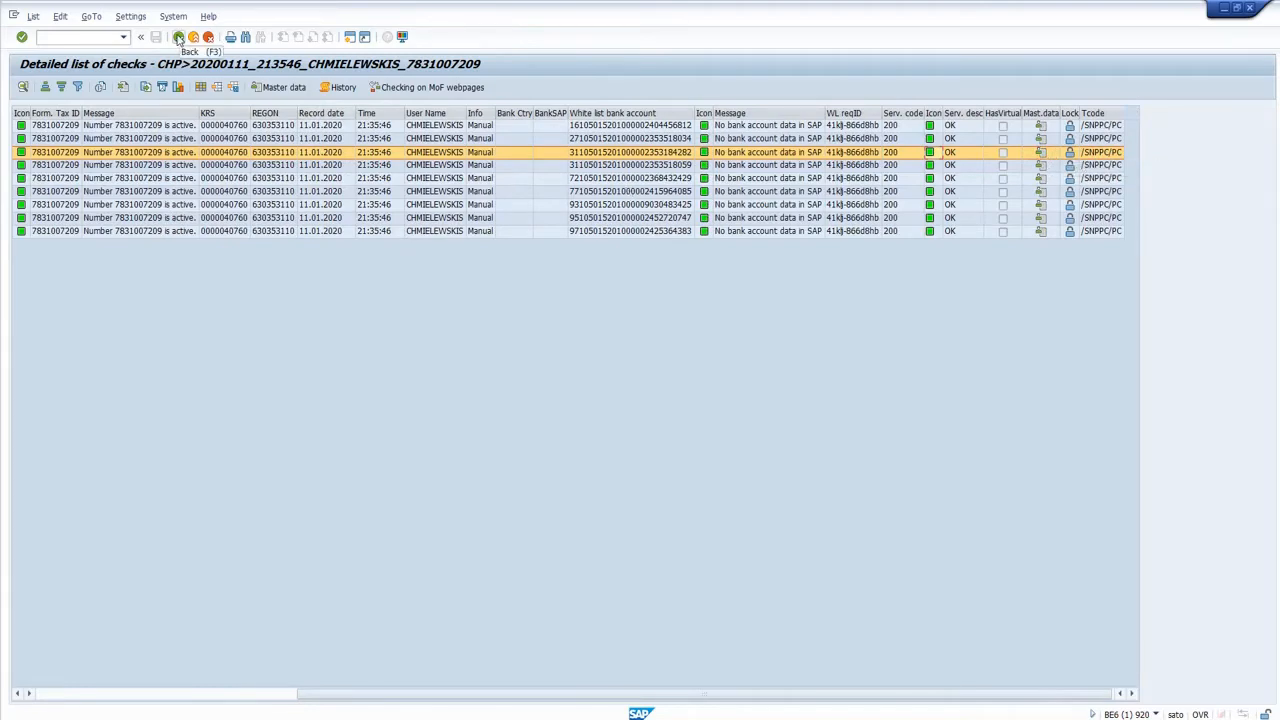
{"action": "left_click", "coordinate": [178, 37]}
{"action": "left_click", "coordinate": [178, 37]}
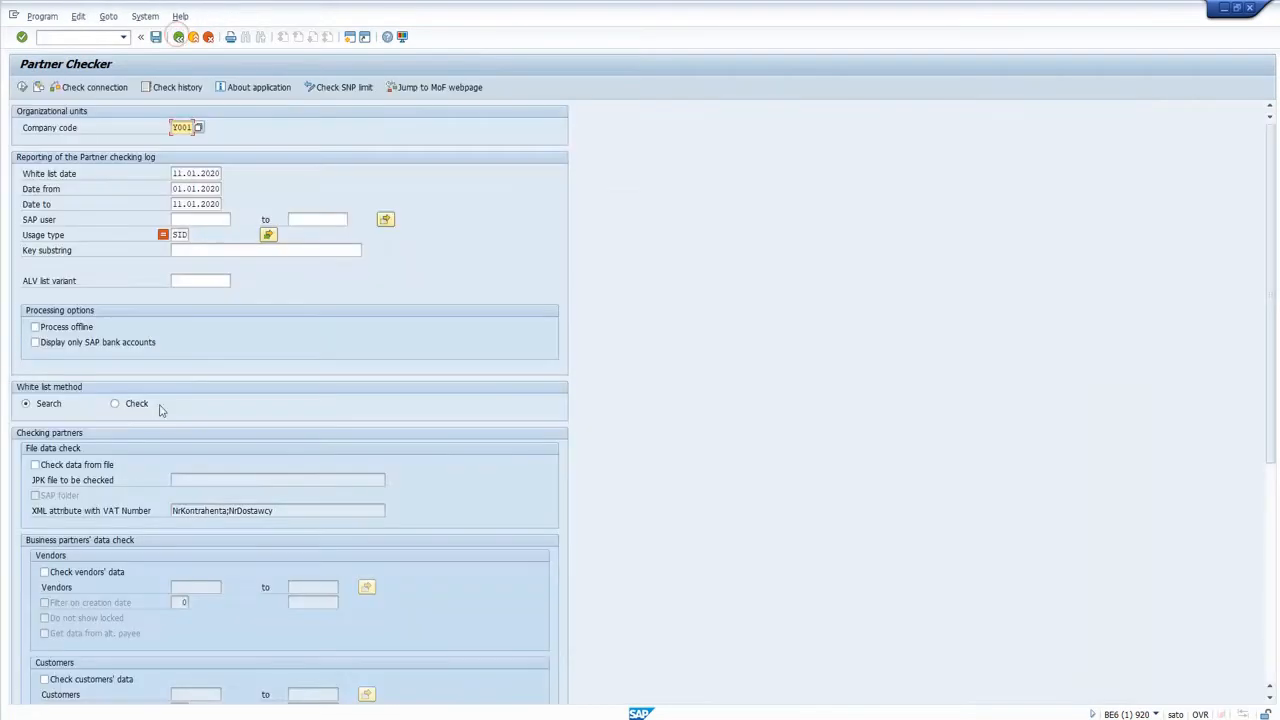
Enable the vendors' data check and set the vendor range from 100001 to 100035.
{"action": "scroll", "coordinate": [220, 485], "scroll_direction": "down", "scroll_amount": 1}
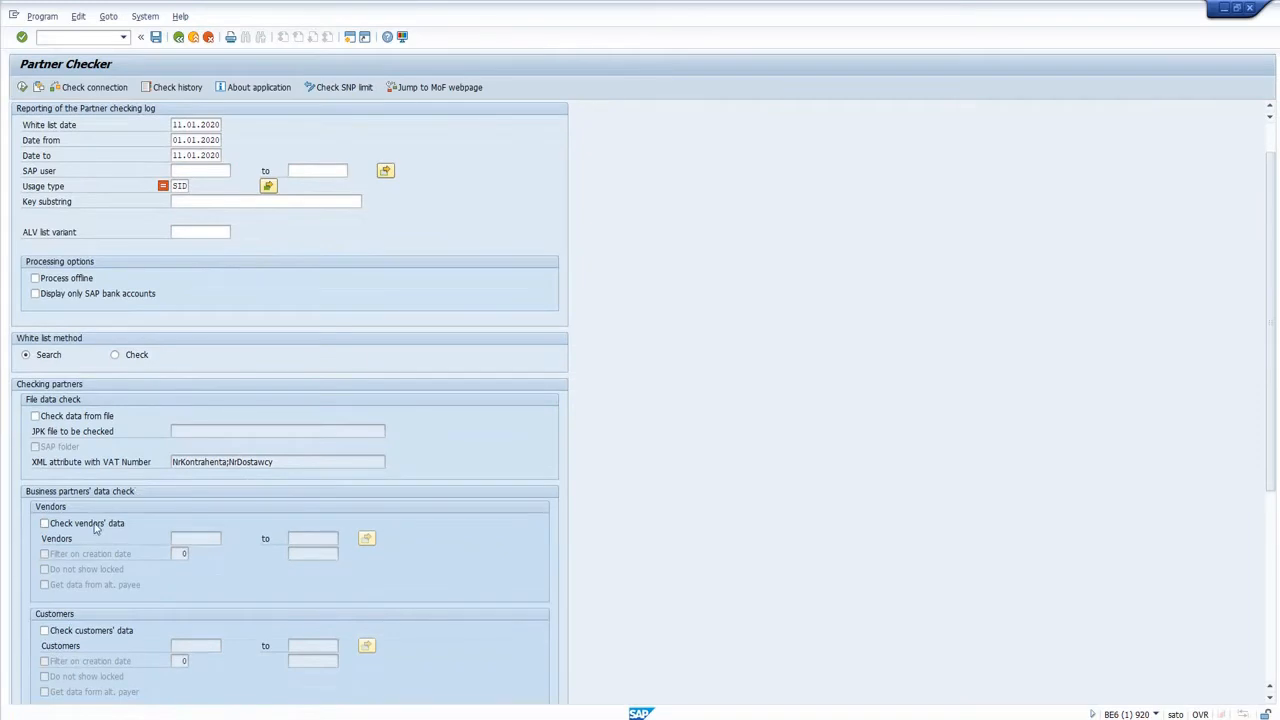
{"action": "left_click", "coordinate": [44, 526]}
{"action": "left_click", "coordinate": [196, 542]}
{"action": "type", "text": "100001"}
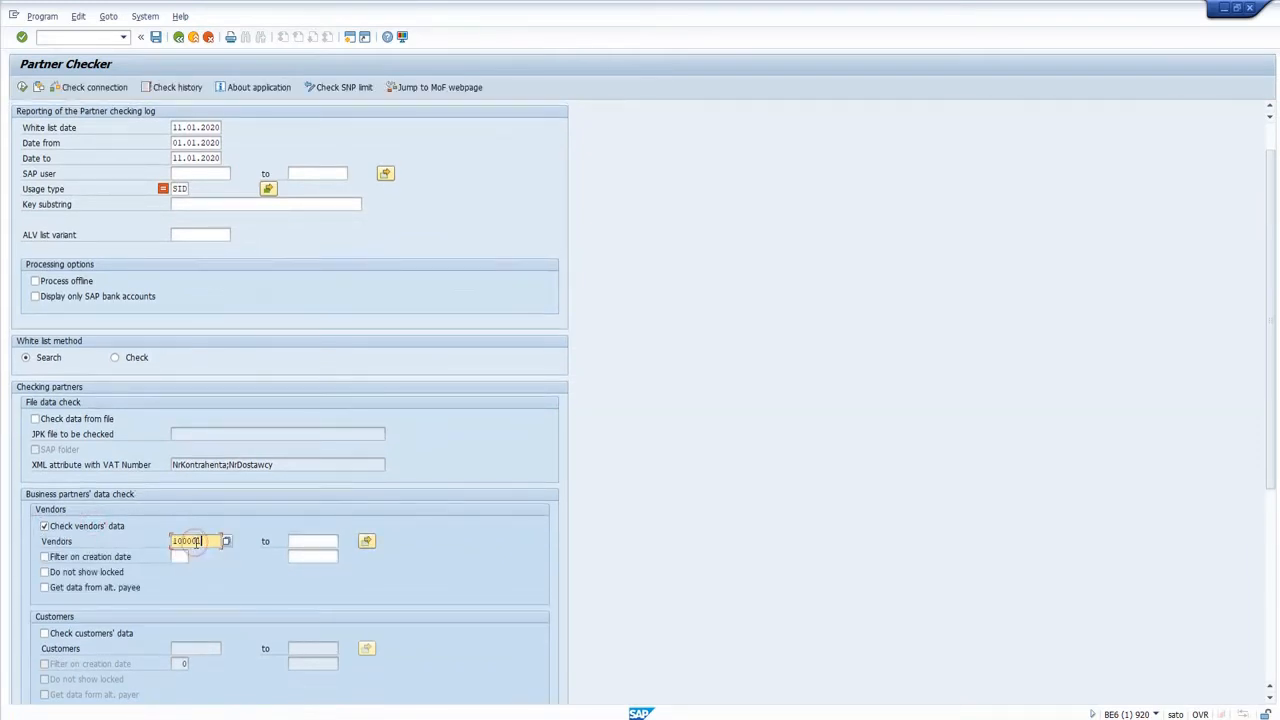
{"action": "key", "text": "Tab"}
{"action": "type", "text": "100035"}
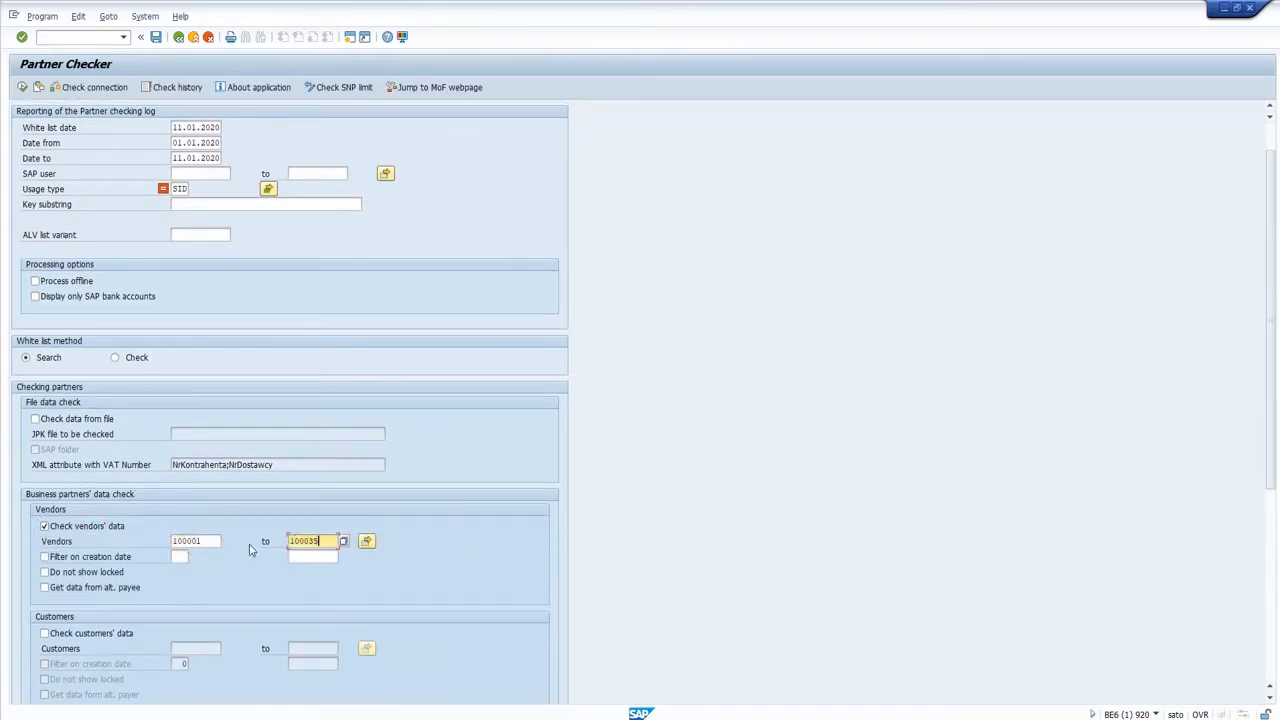
Include data from the alternative payee for the vendors and run the partner check.
{"action": "scroll", "coordinate": [248, 547], "scroll_direction": "down", "scroll_amount": 1}
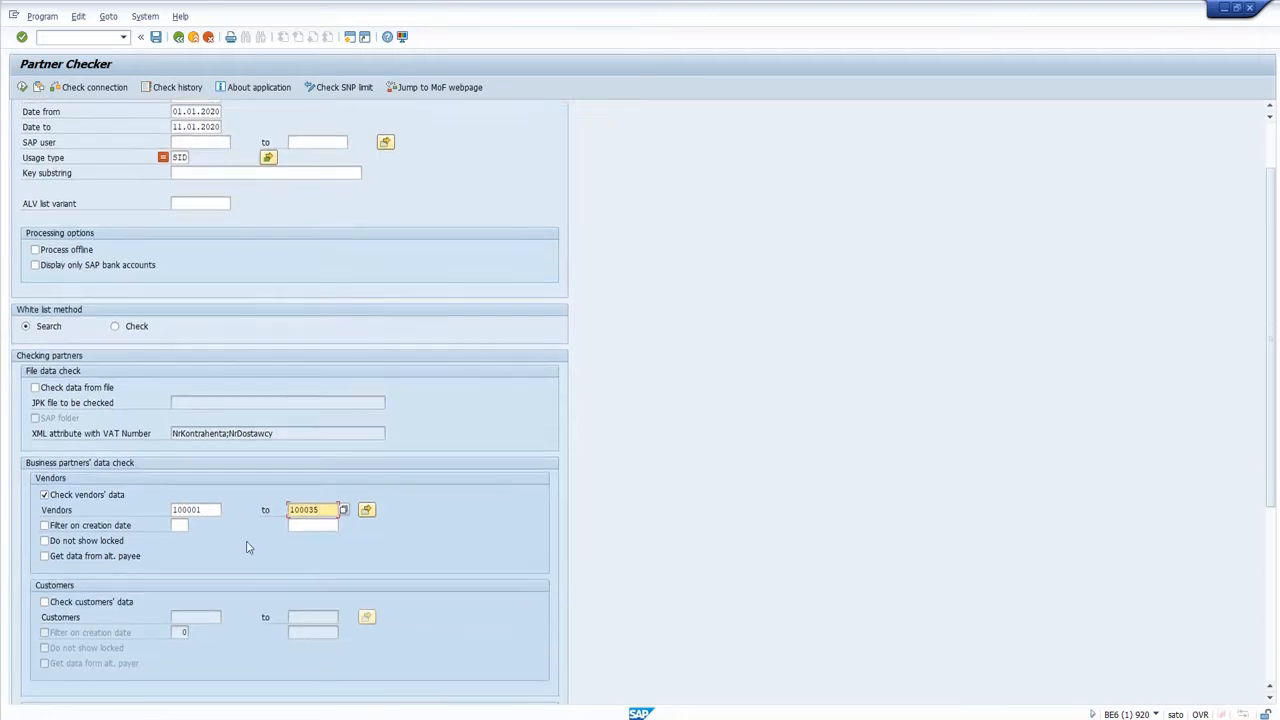
{"action": "left_click", "coordinate": [101, 564]}
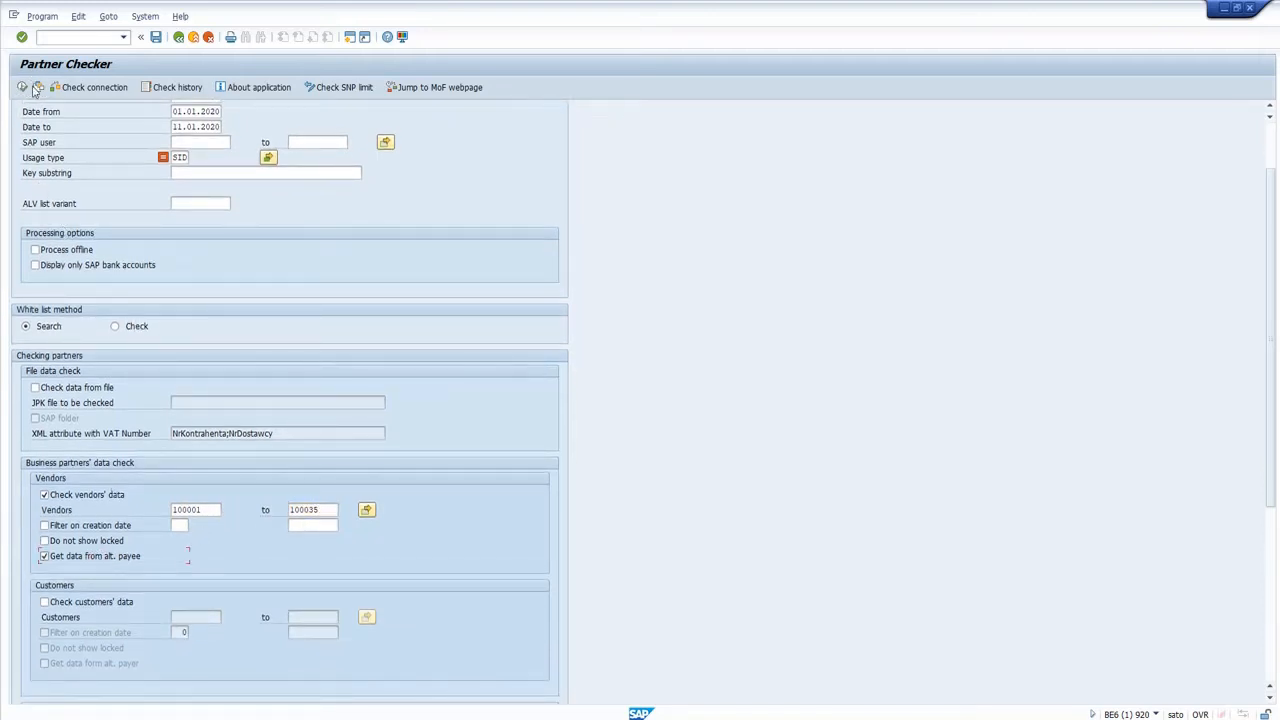
{"action": "left_click", "coordinate": [24, 88]}
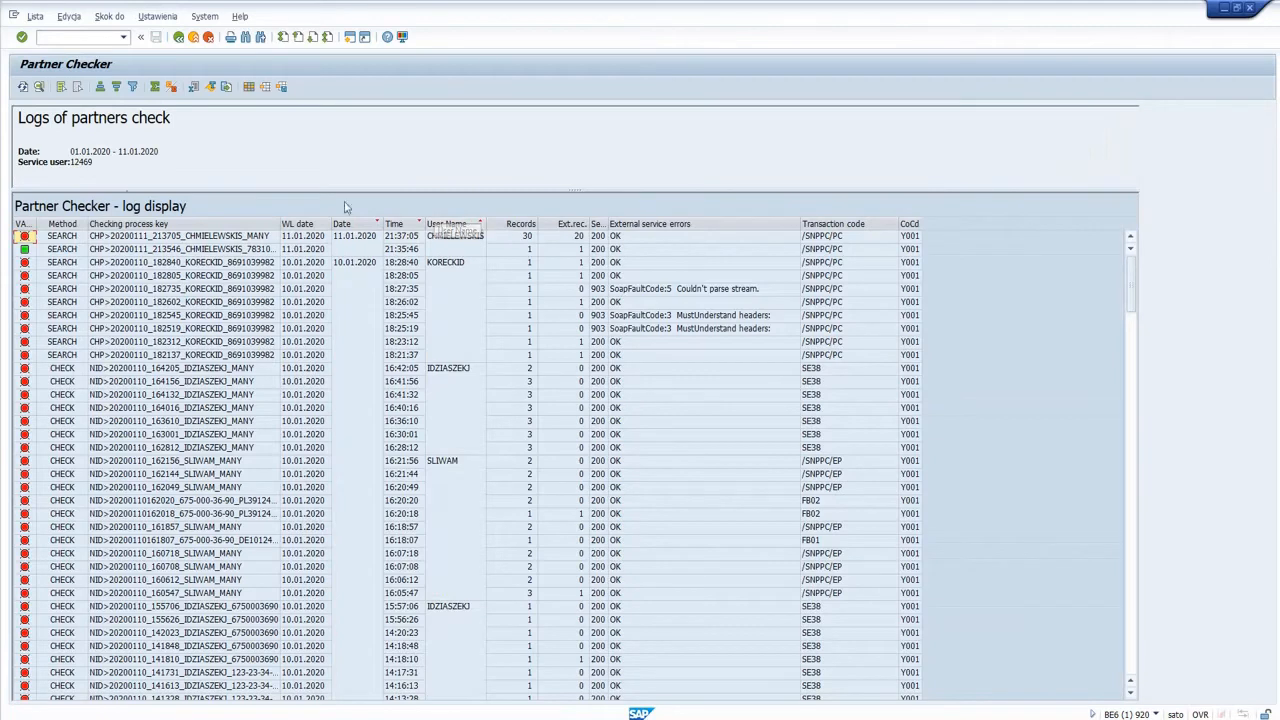
Review the Records and external records values of the newest log entry, and return to the selection screen.
{"action": "left_click", "coordinate": [526, 240]}
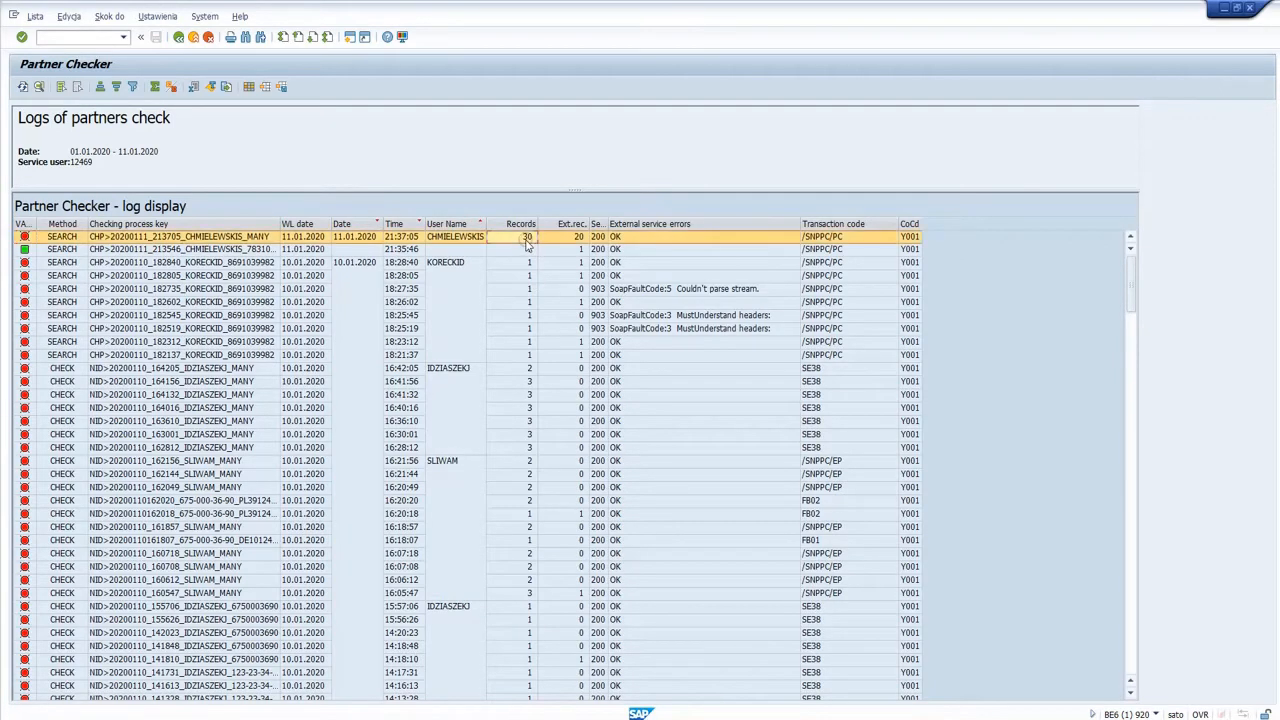
{"action": "left_click", "coordinate": [576, 238]}
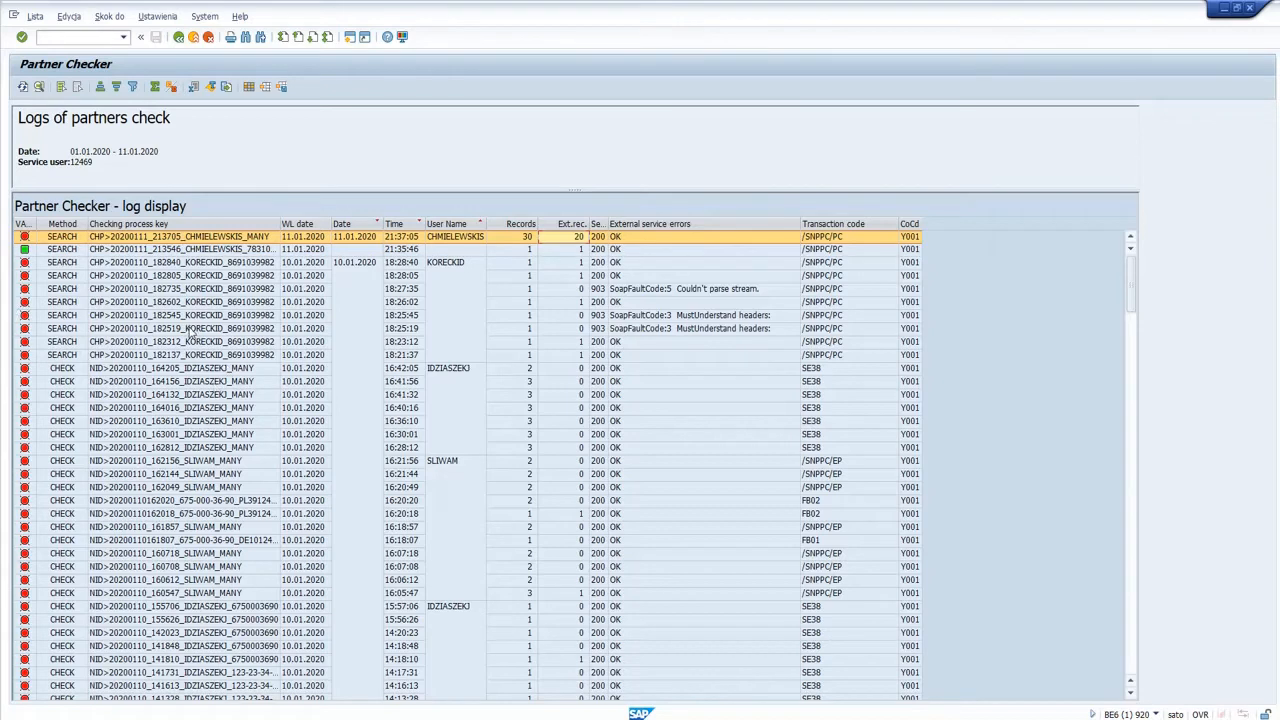
{"action": "left_click", "coordinate": [178, 37]}
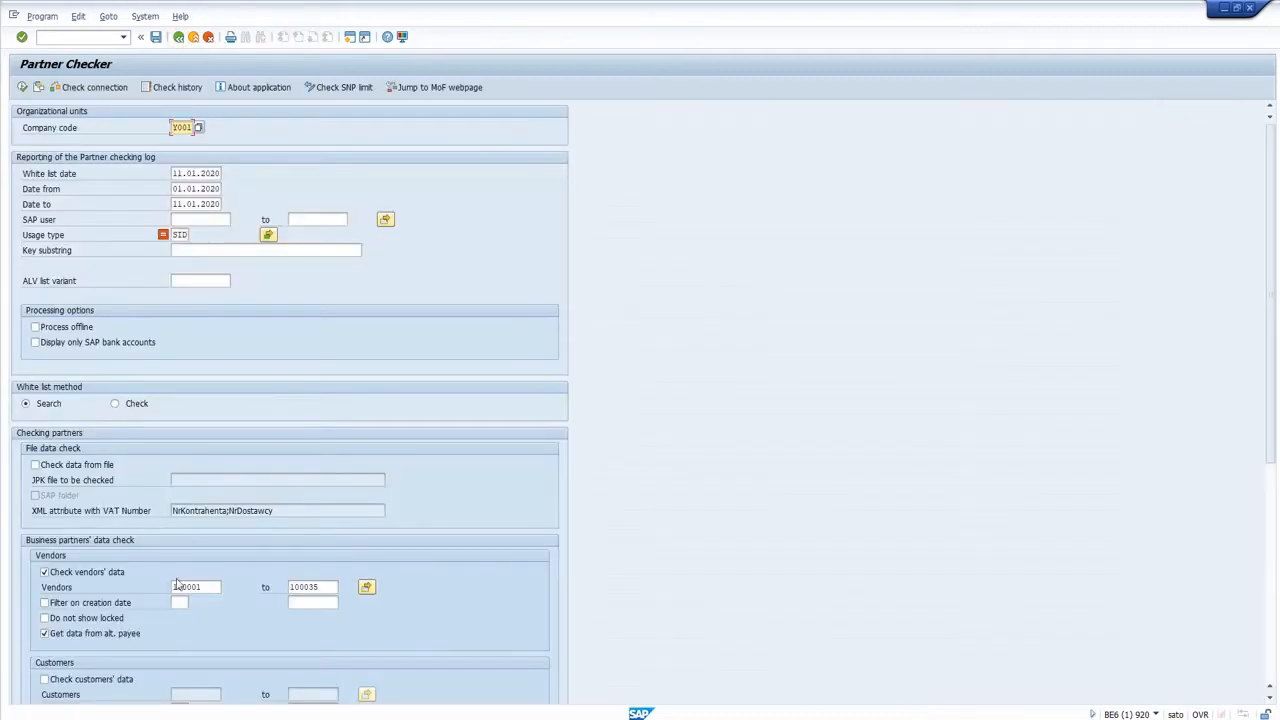
Run the partner check for the vendor range and open the detailed list of the newest log entry.
{"action": "left_click", "coordinate": [22, 88]}
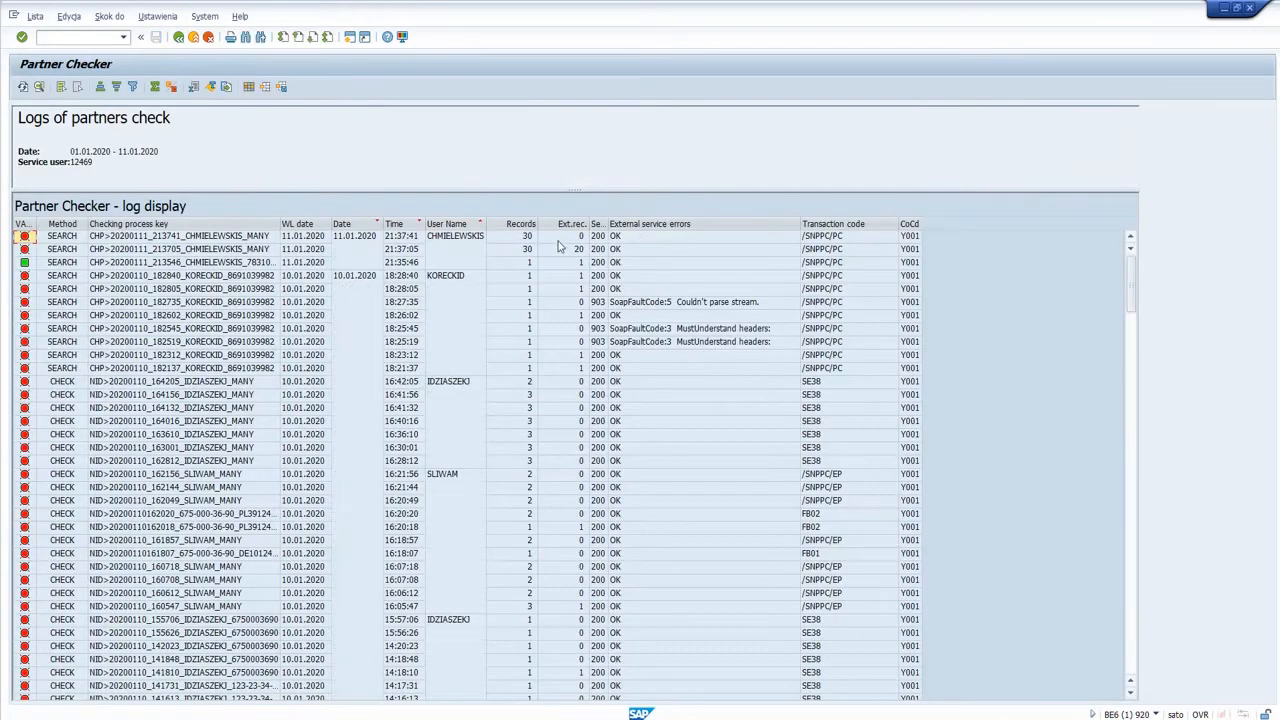
{"action": "left_click", "coordinate": [577, 238]}
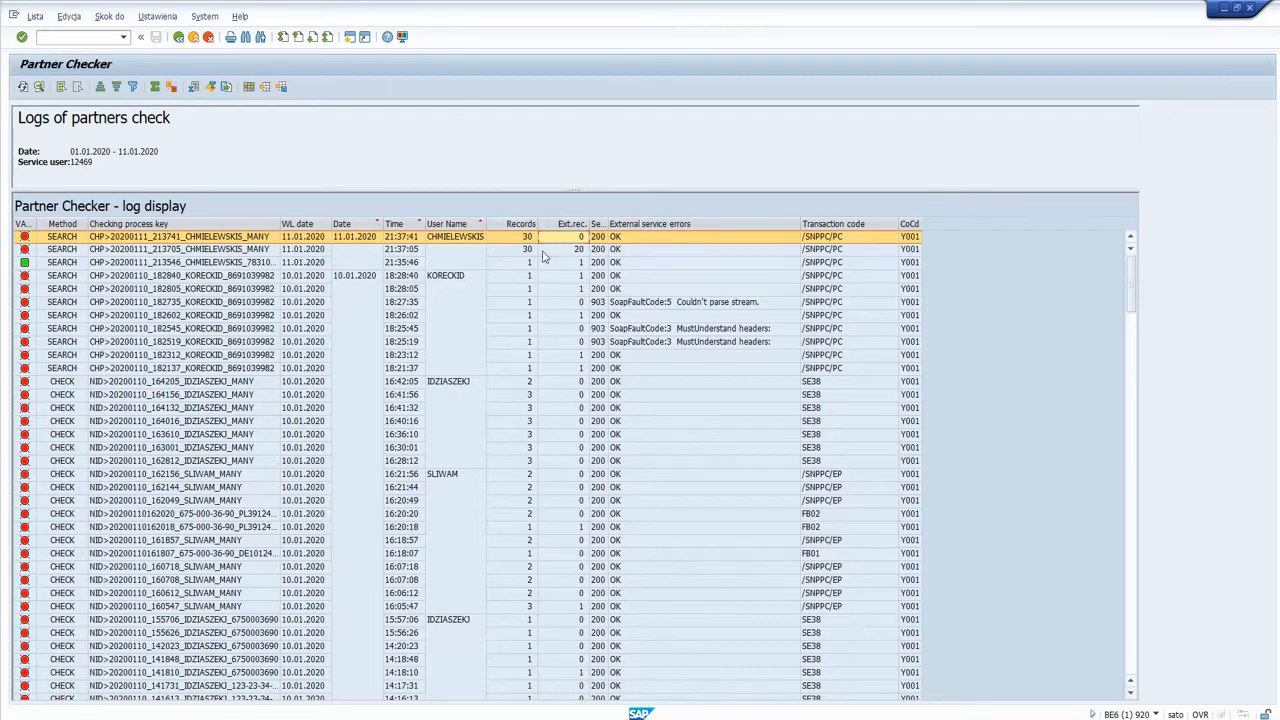
{"action": "left_click", "coordinate": [457, 240]}
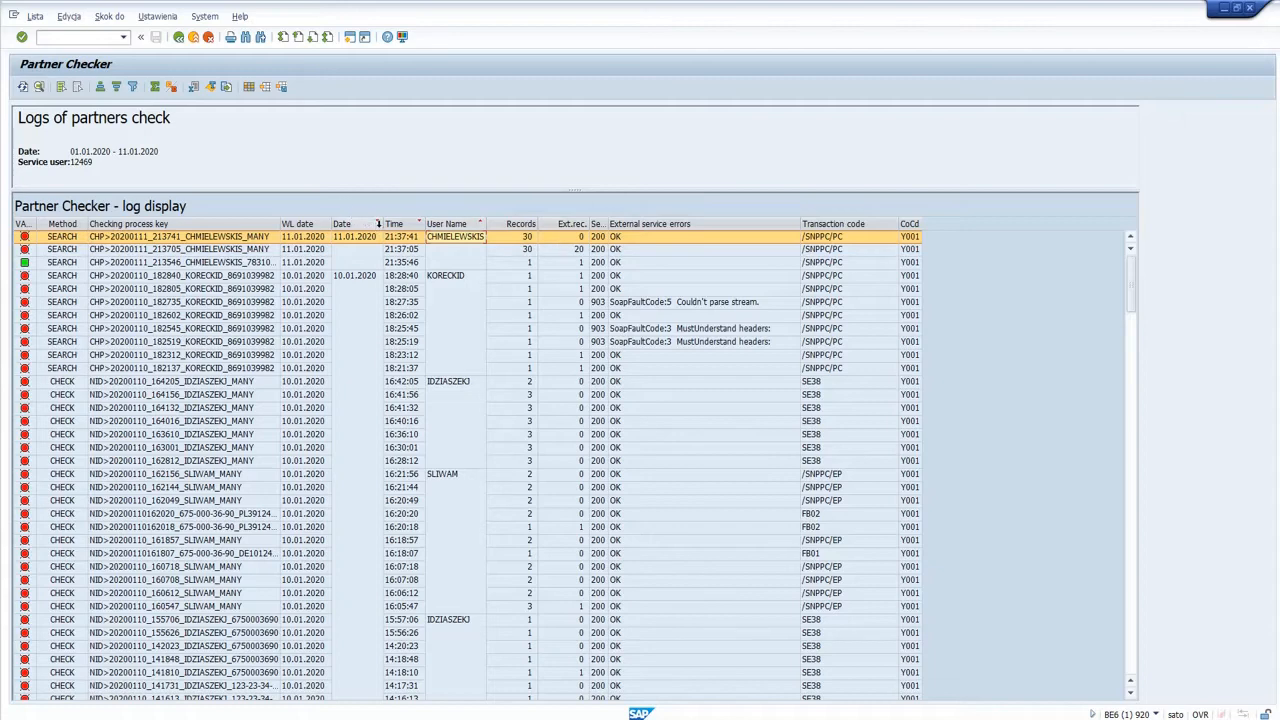
{"action": "double_click", "coordinate": [446, 240]}
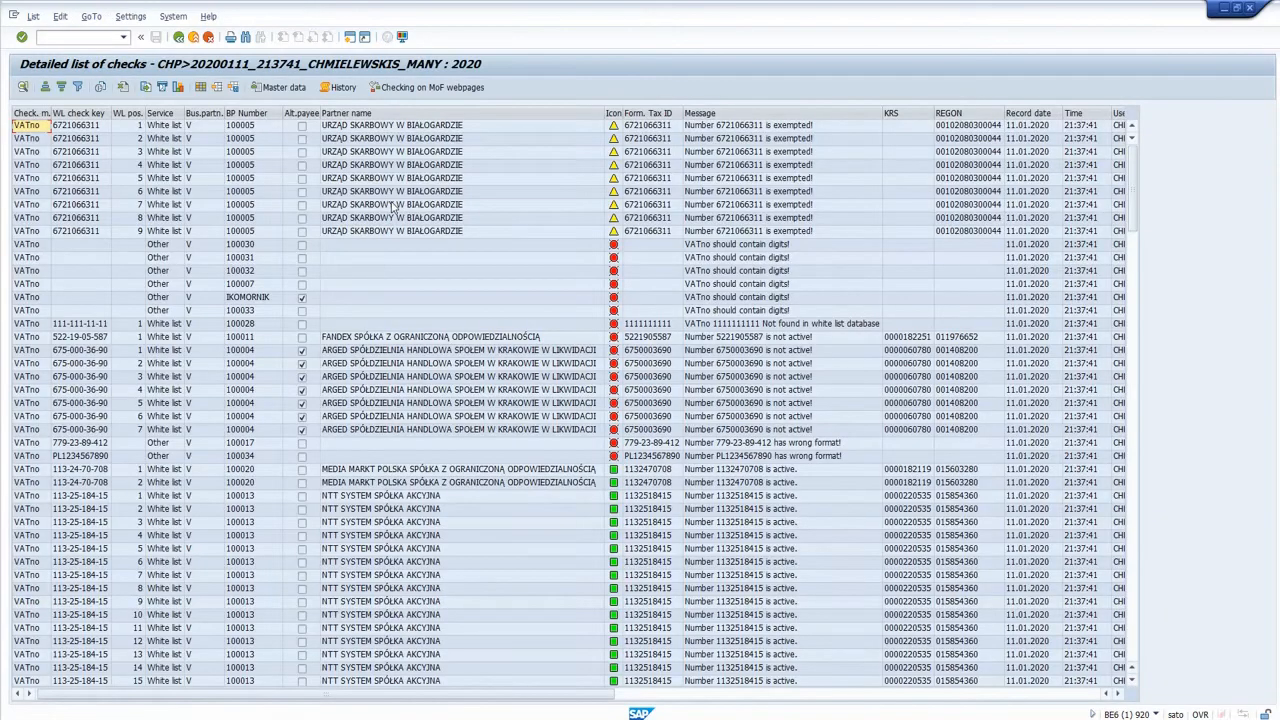
Examine the alternative payee flags, the flagged partner's rows and the Information column that references the original vendor.
{"action": "left_click", "coordinate": [302, 113]}
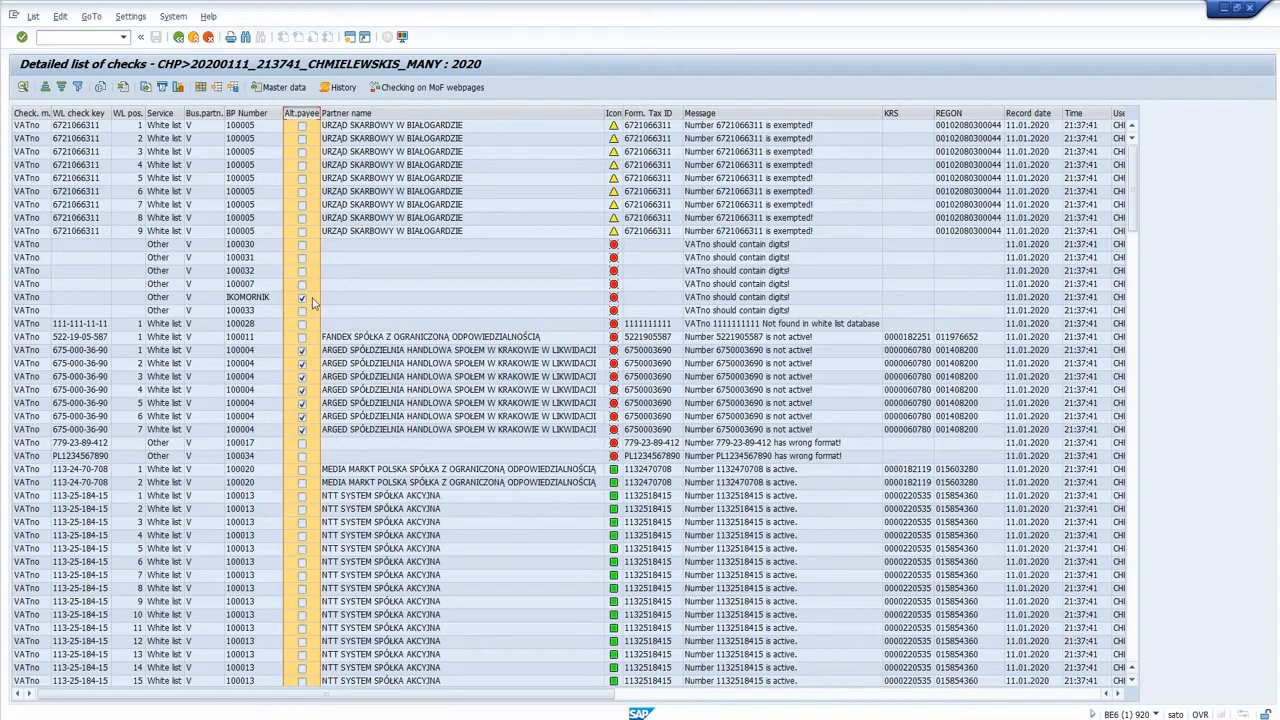
{"action": "left_click", "coordinate": [252, 366]}
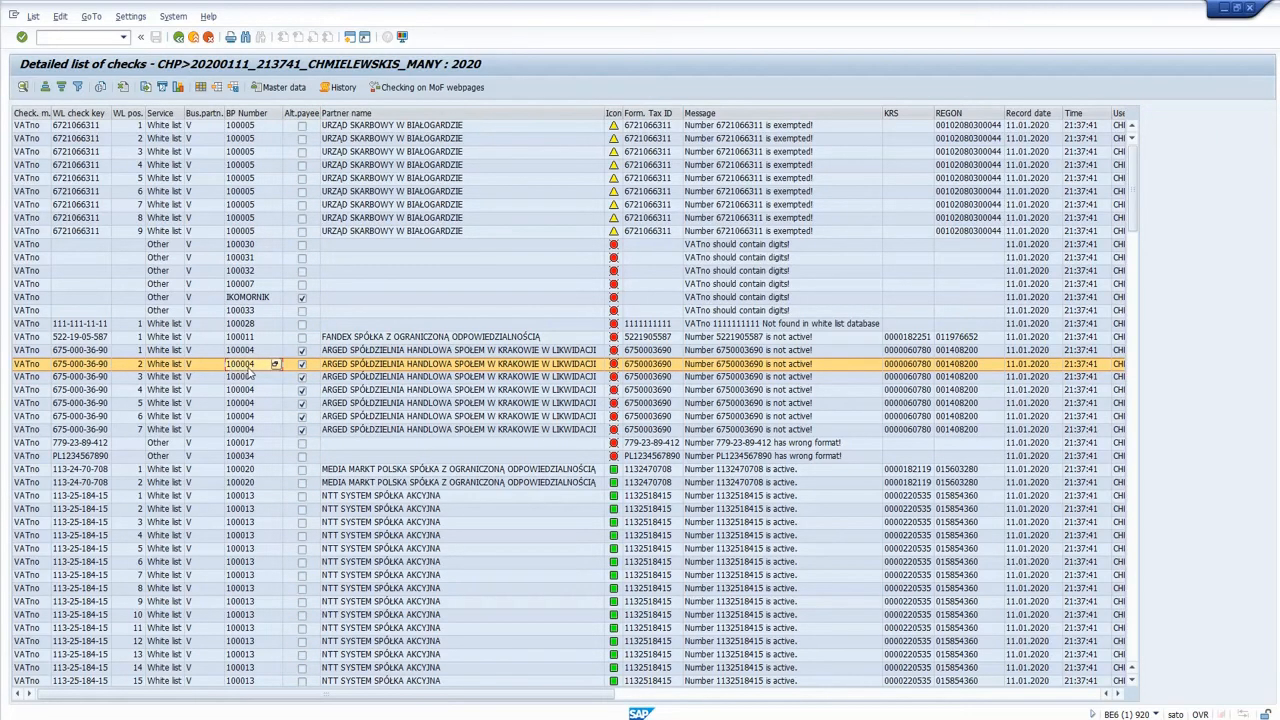
{"action": "left_click", "coordinate": [456, 381]}
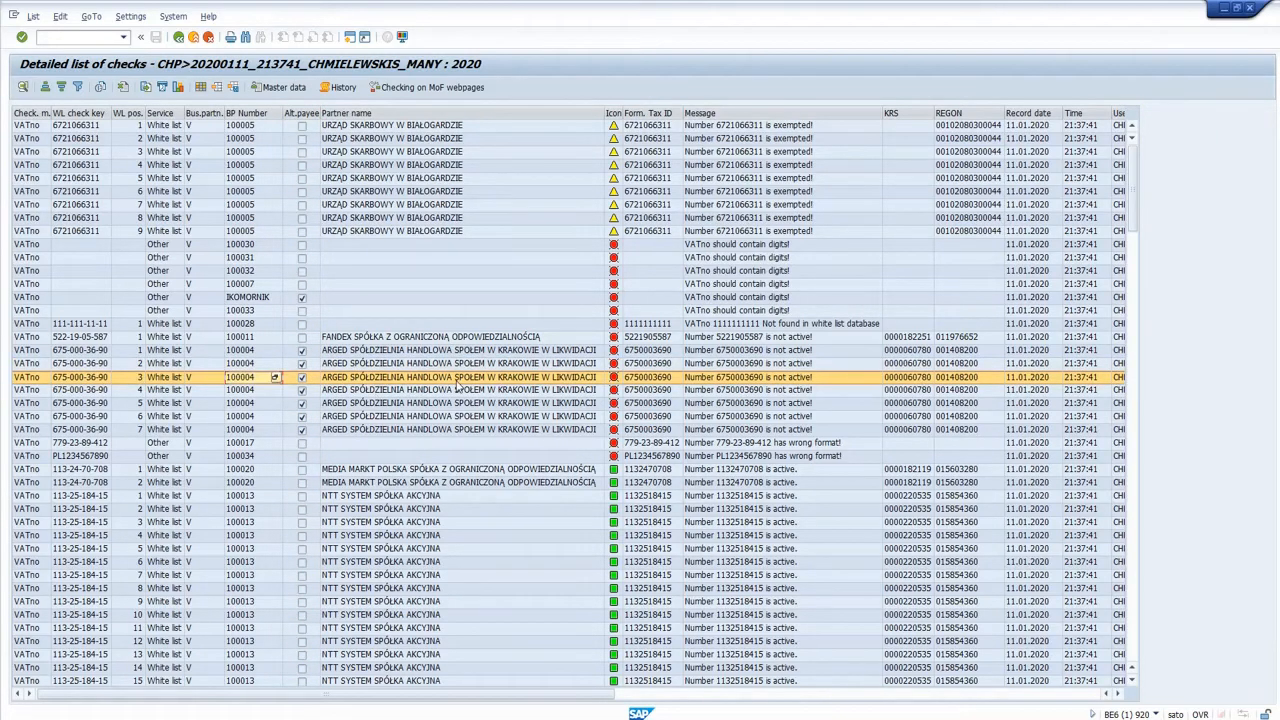
{"action": "scroll", "coordinate": [456, 383], "scroll_direction": "right", "scroll_amount": 5}
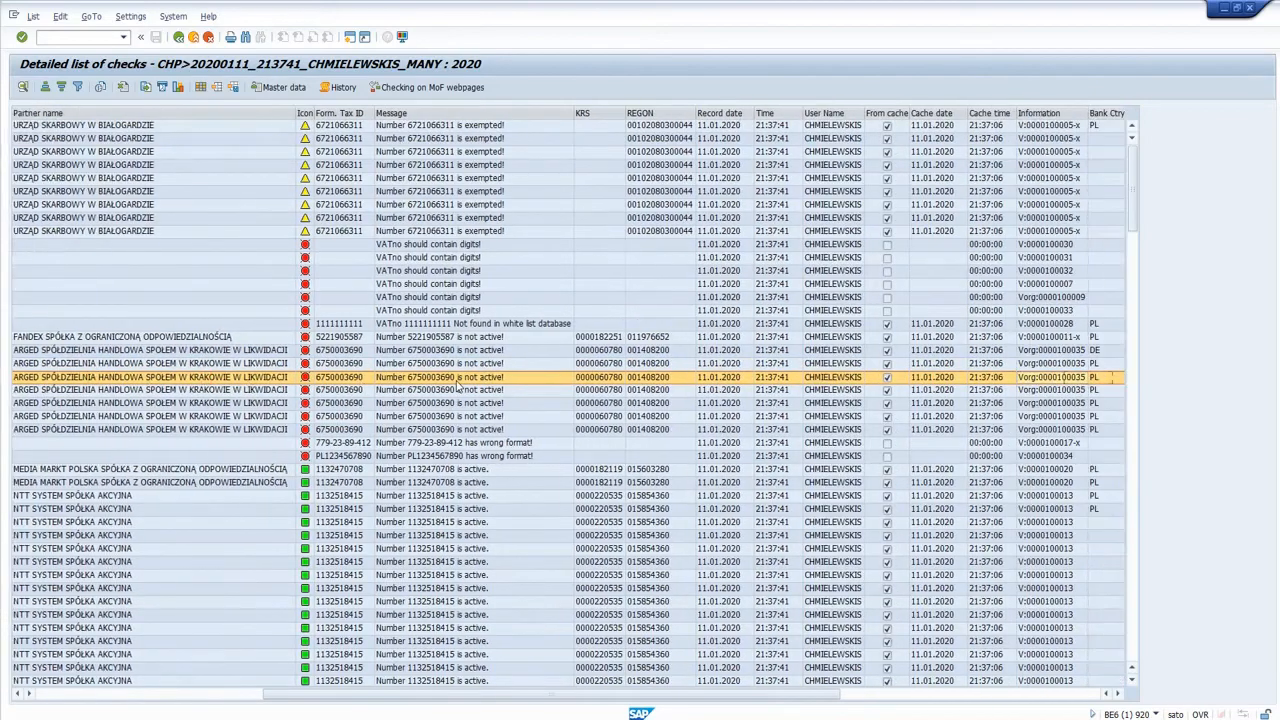
{"action": "scroll", "coordinate": [457, 385], "scroll_direction": "right", "scroll_amount": 2}
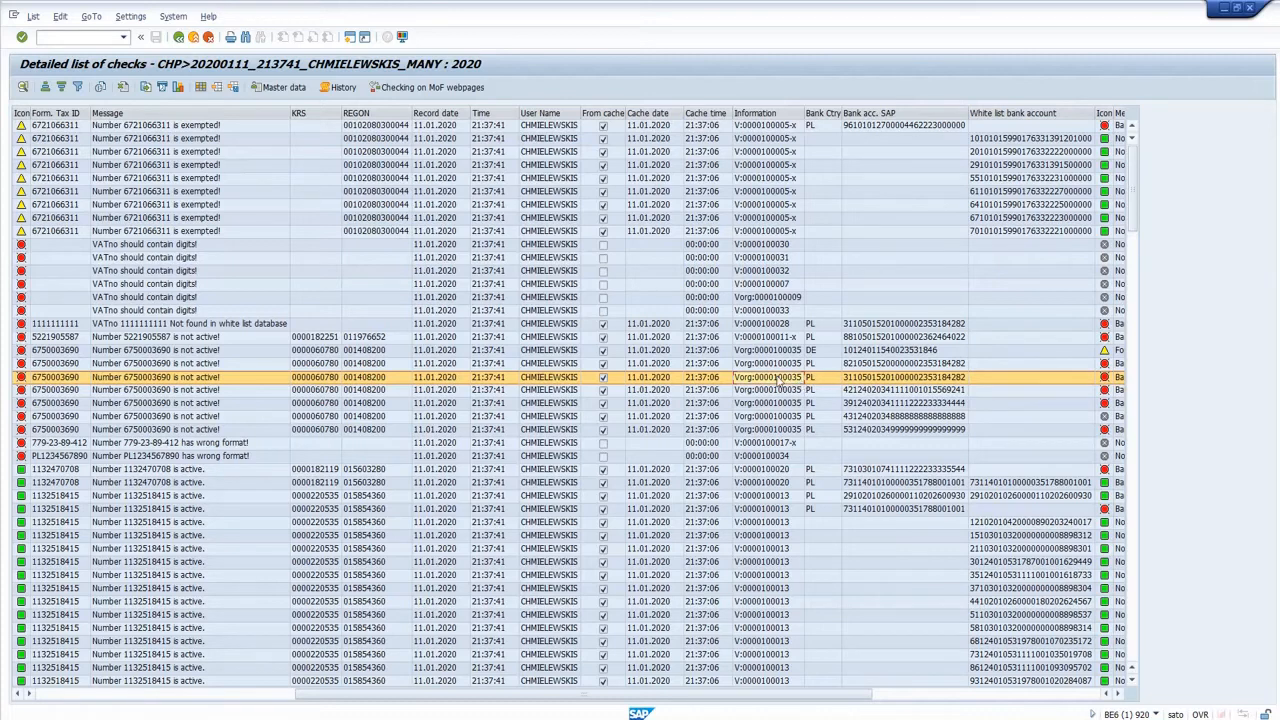
Display the master data of vendor 100035 in company code Y001 with all general and company code views selected.
{"action": "left_click", "coordinate": [100, 38]}
{"action": "key", "text": "Return"}
{"action": "key", "text": "Down"}
{"action": "key", "text": "Down"}
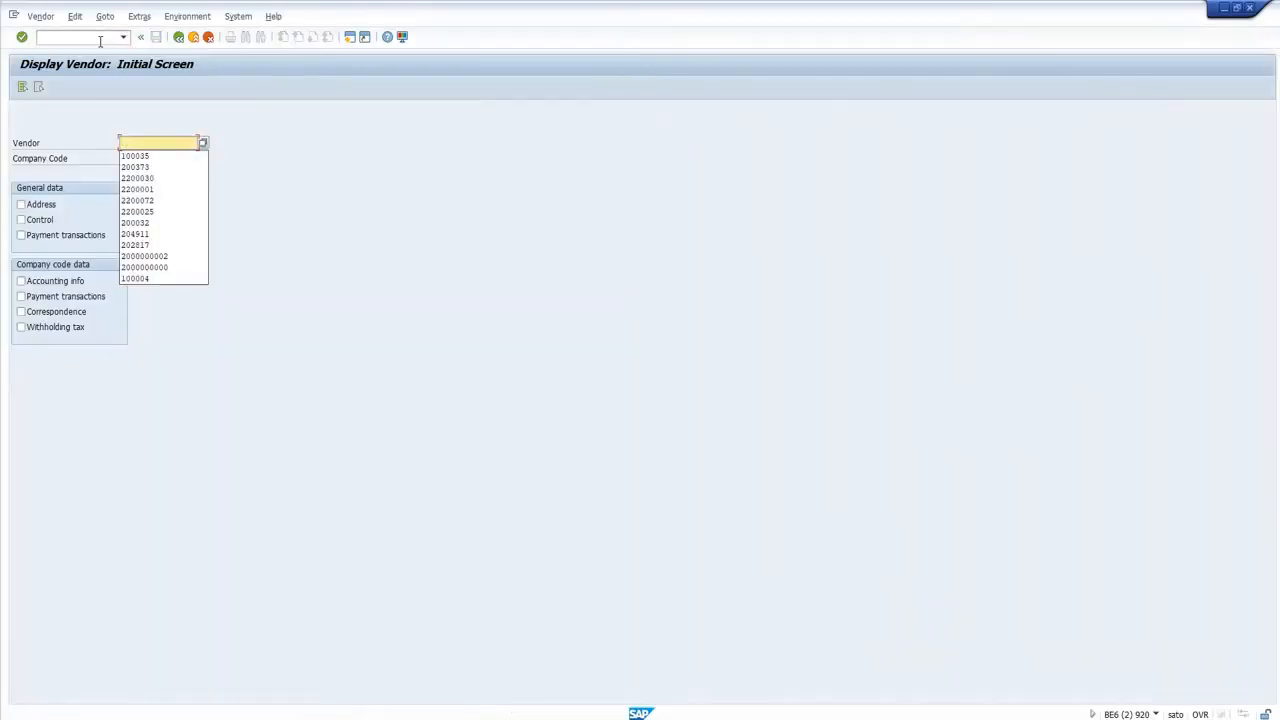
{"action": "key", "text": "Return"}
{"action": "left_click", "coordinate": [23, 87]}
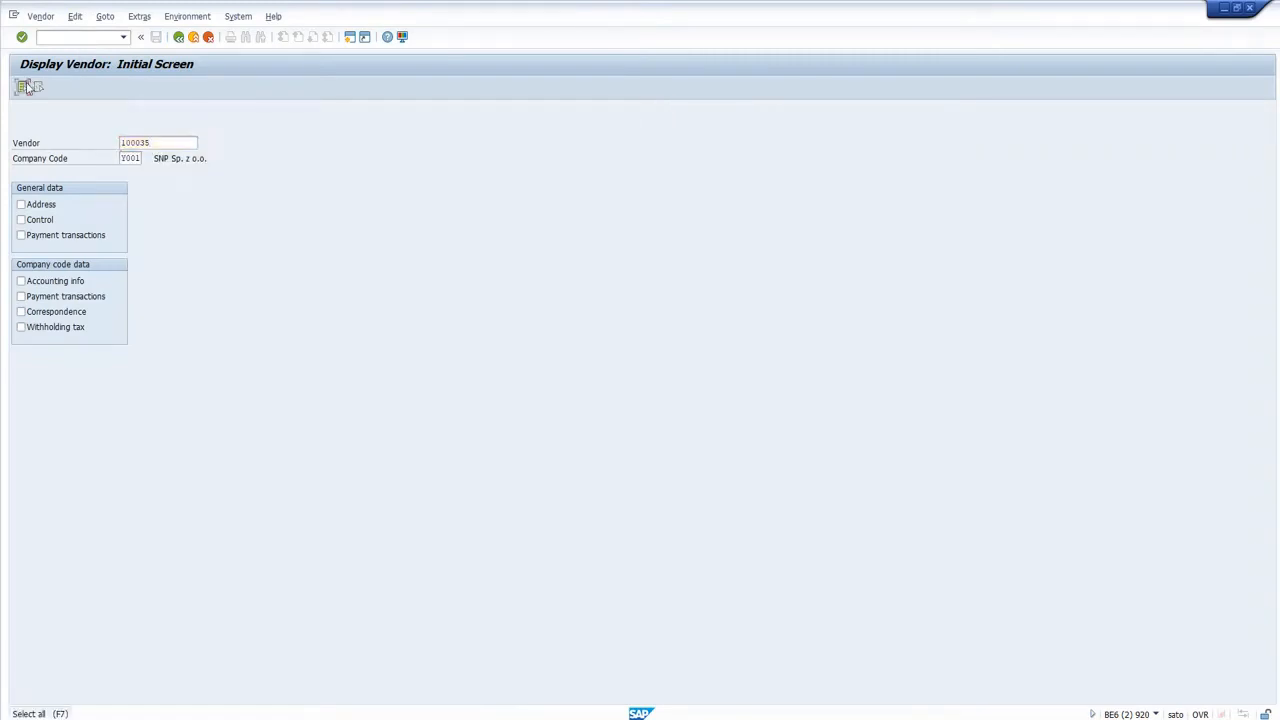
{"action": "key", "text": "Return"}
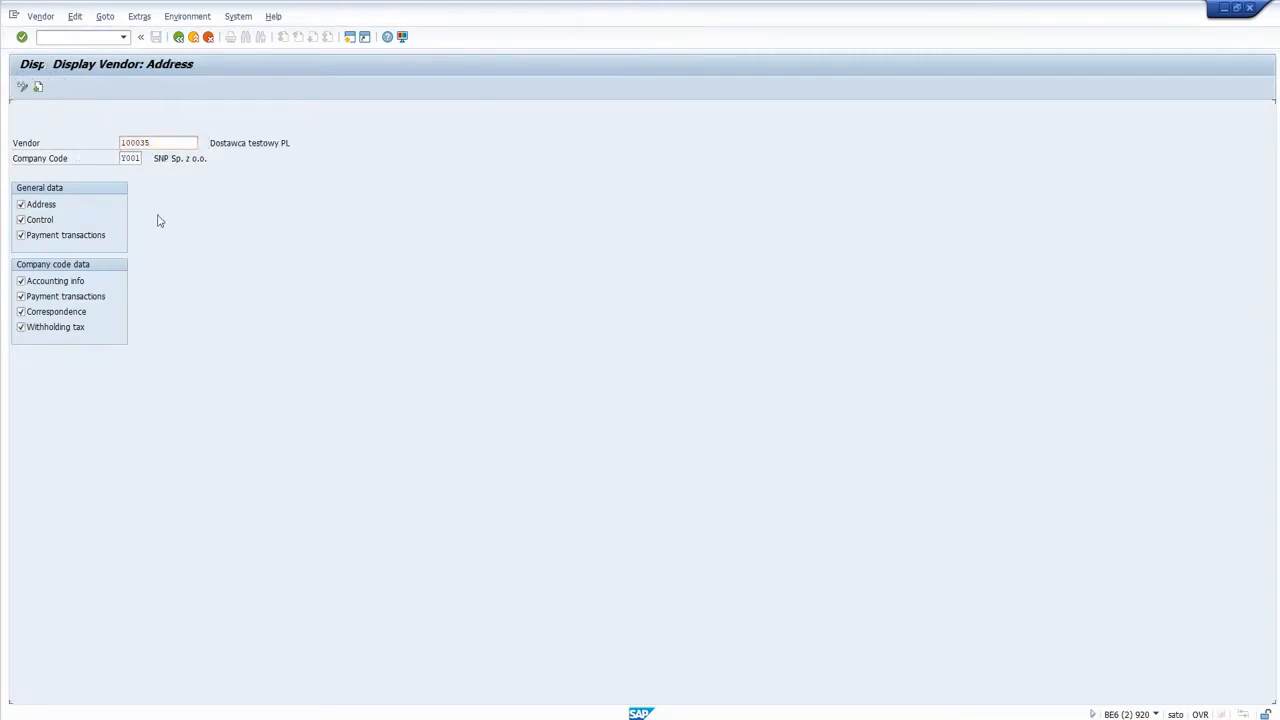
Check the alternative payee in the vendor's payment transactions data, and return to the detailed list of checks.
{"action": "left_click", "coordinate": [54, 87]}
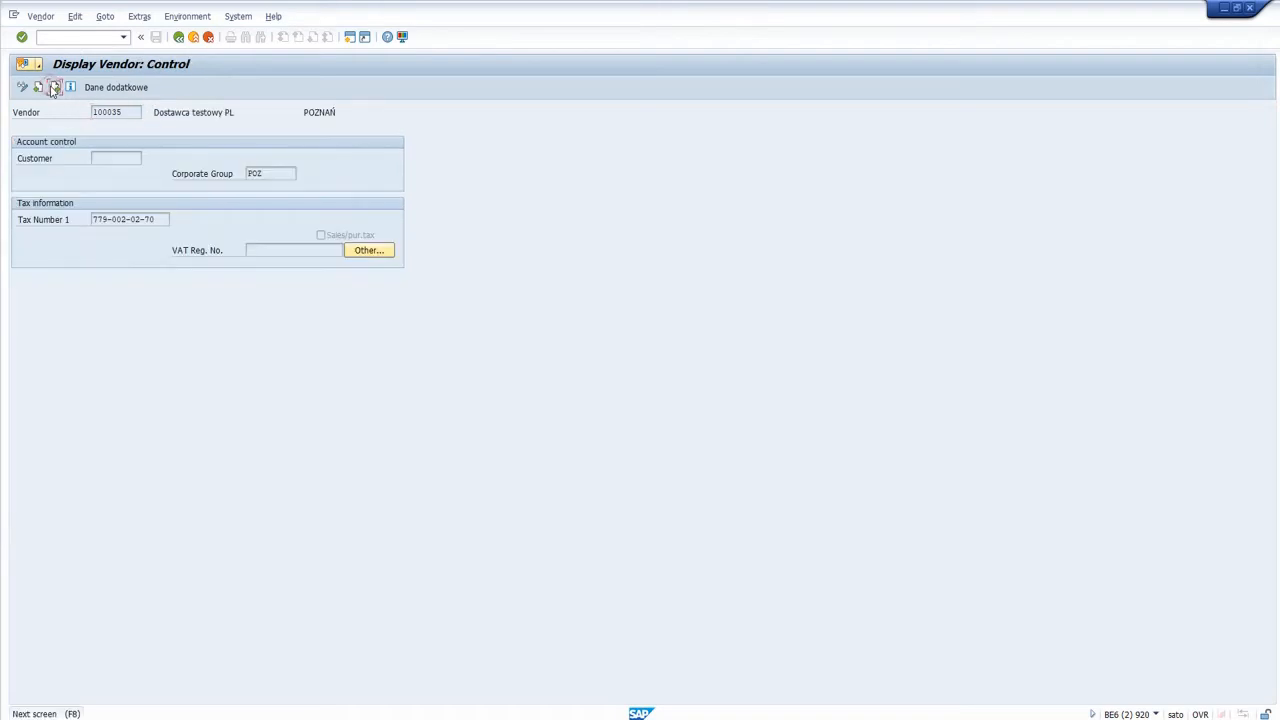
{"action": "left_click", "coordinate": [54, 87]}
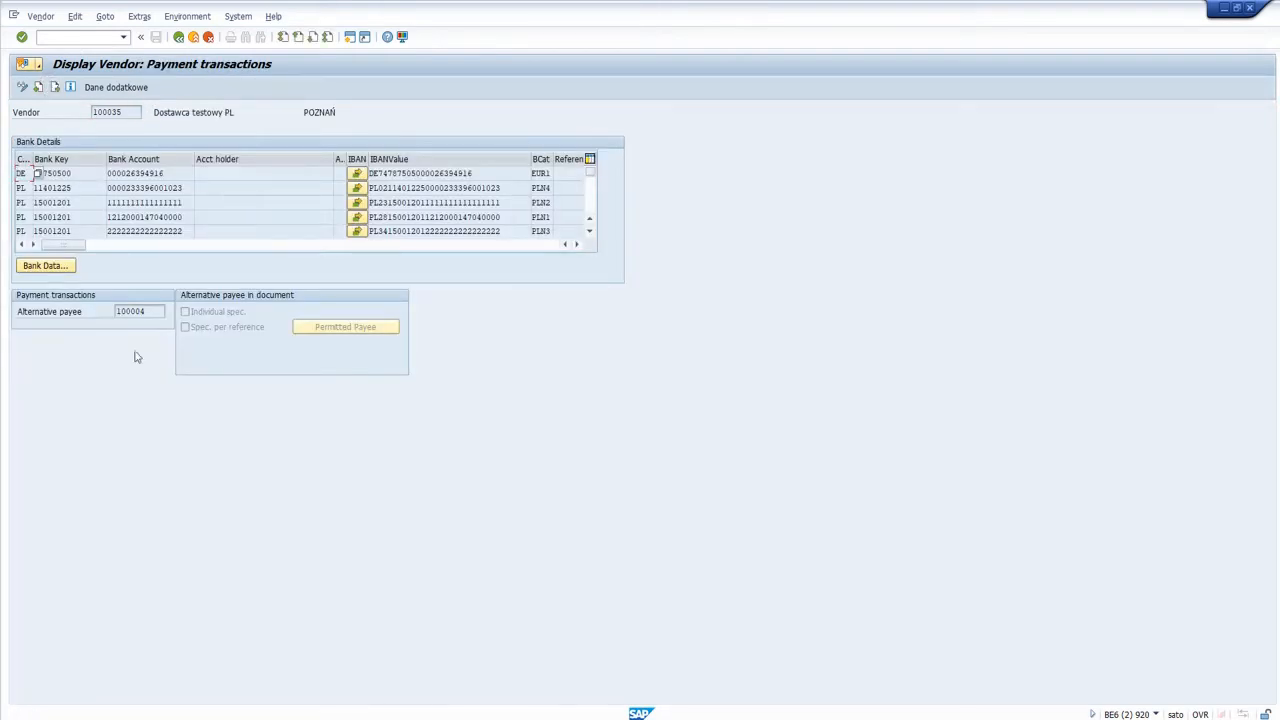
{"action": "left_click", "coordinate": [155, 311]}
{"action": "left_click", "coordinate": [1226, 8]}
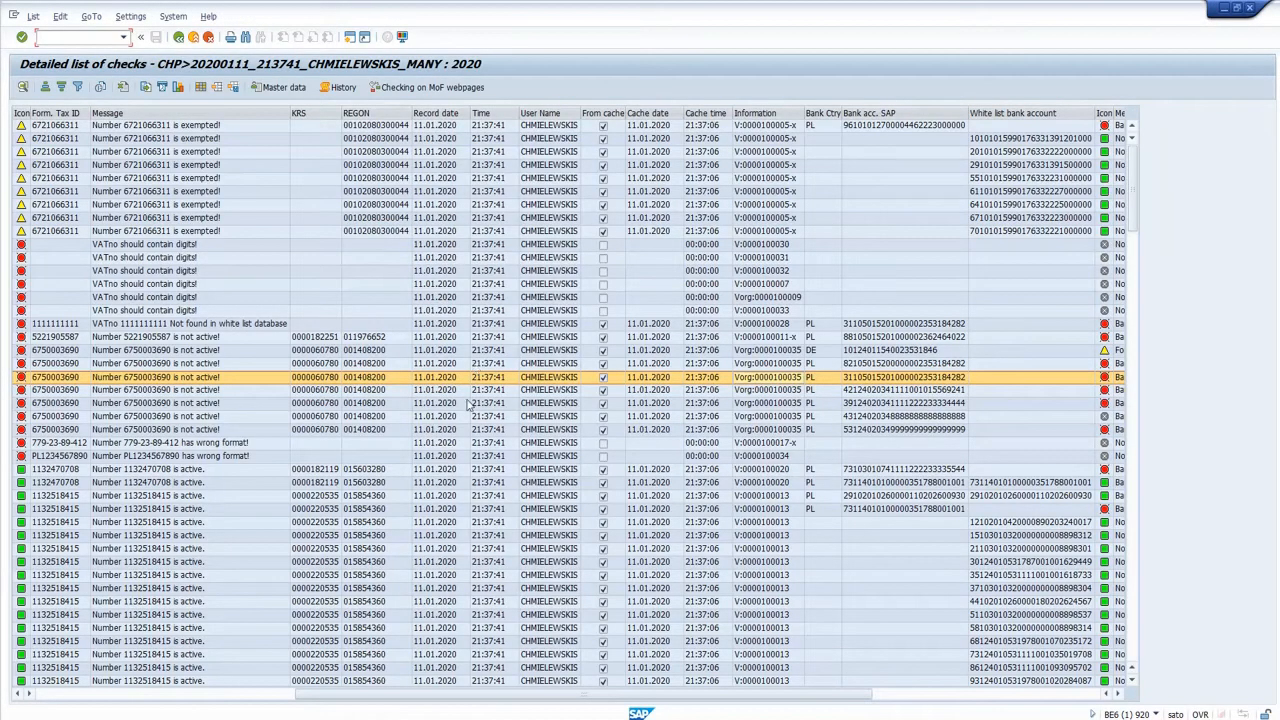
Review the BP Number and Partner name columns and the messages of the rows with service Other.
{"action": "left_click", "coordinate": [276, 694]}
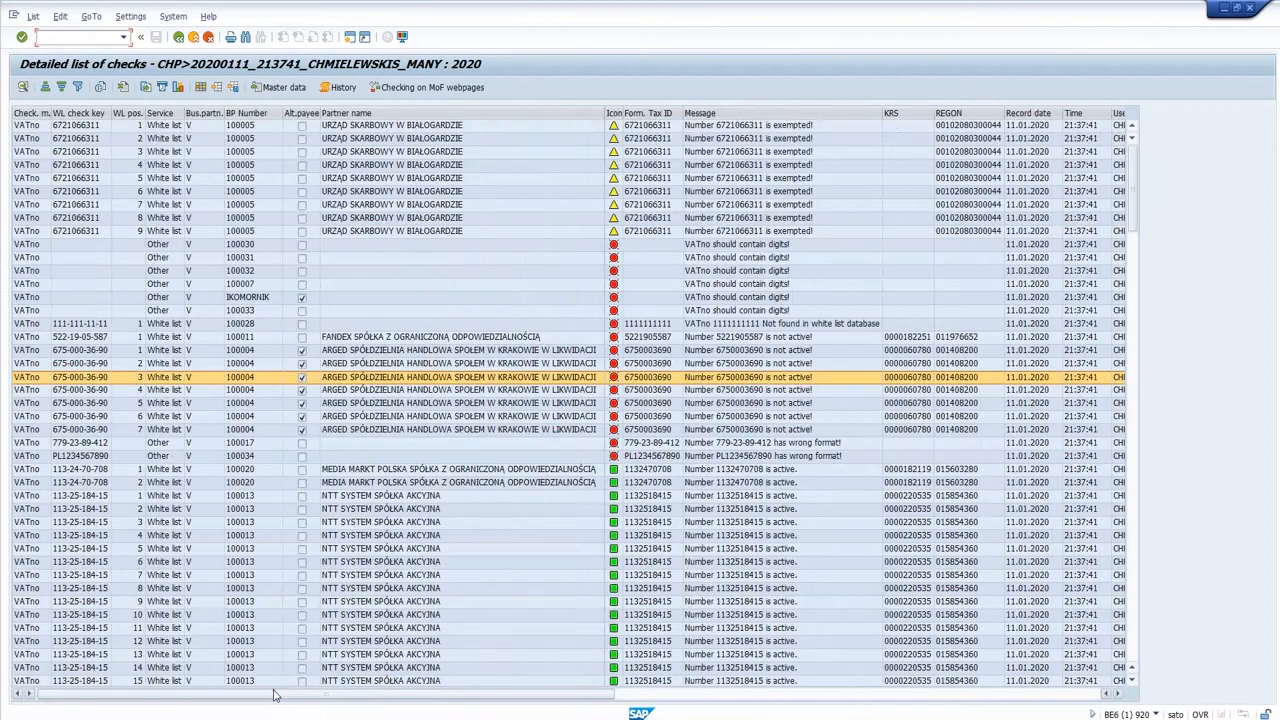
{"action": "left_click", "coordinate": [263, 112]}
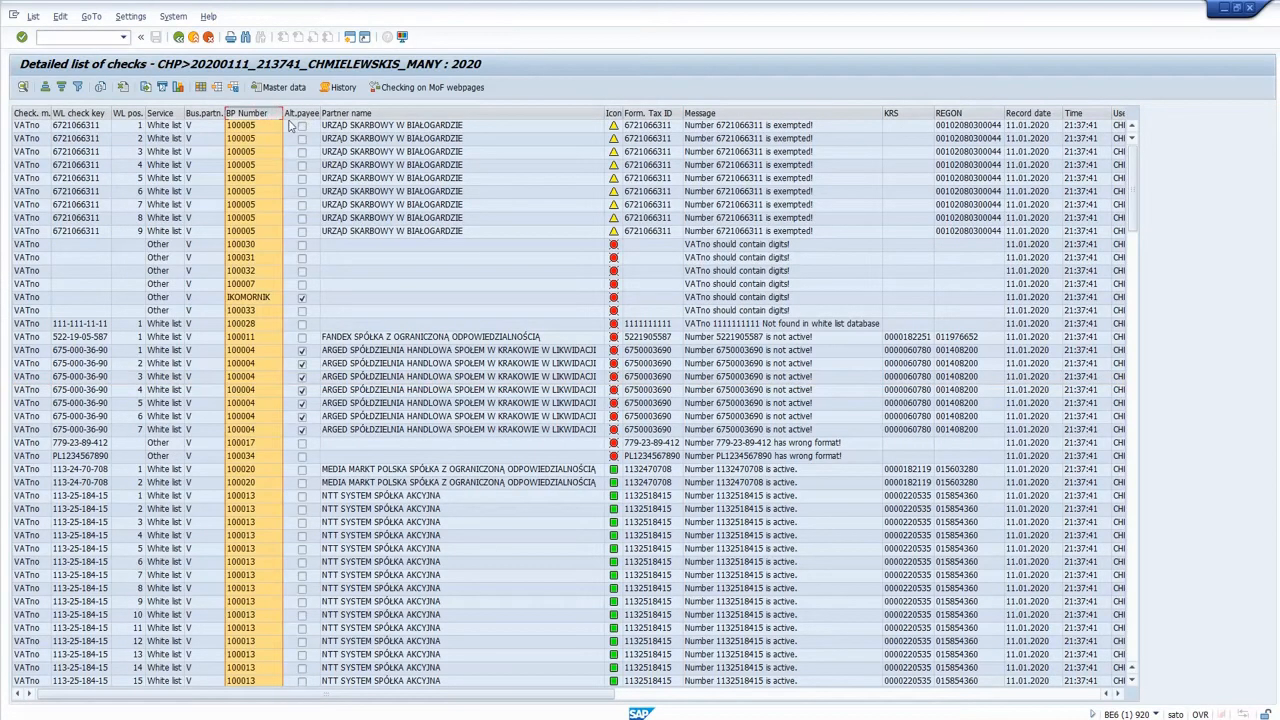
{"action": "left_click", "coordinate": [355, 113]}
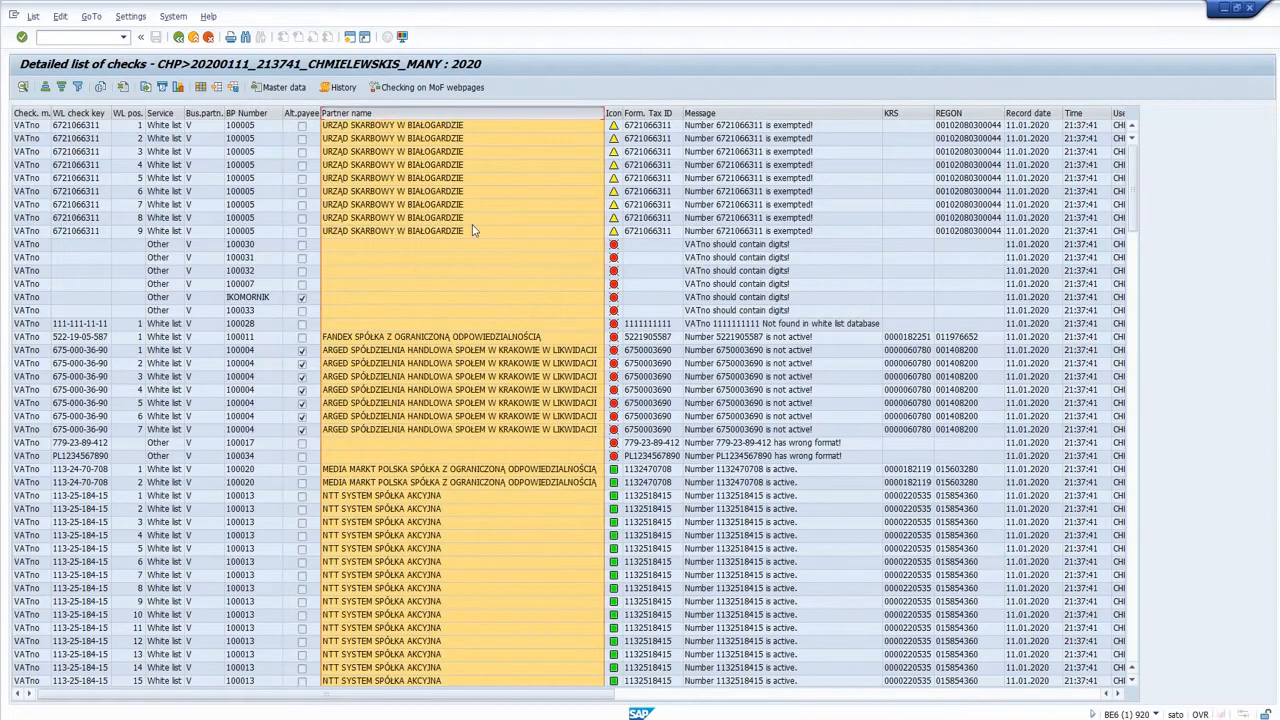
{"action": "left_click", "coordinate": [165, 262]}
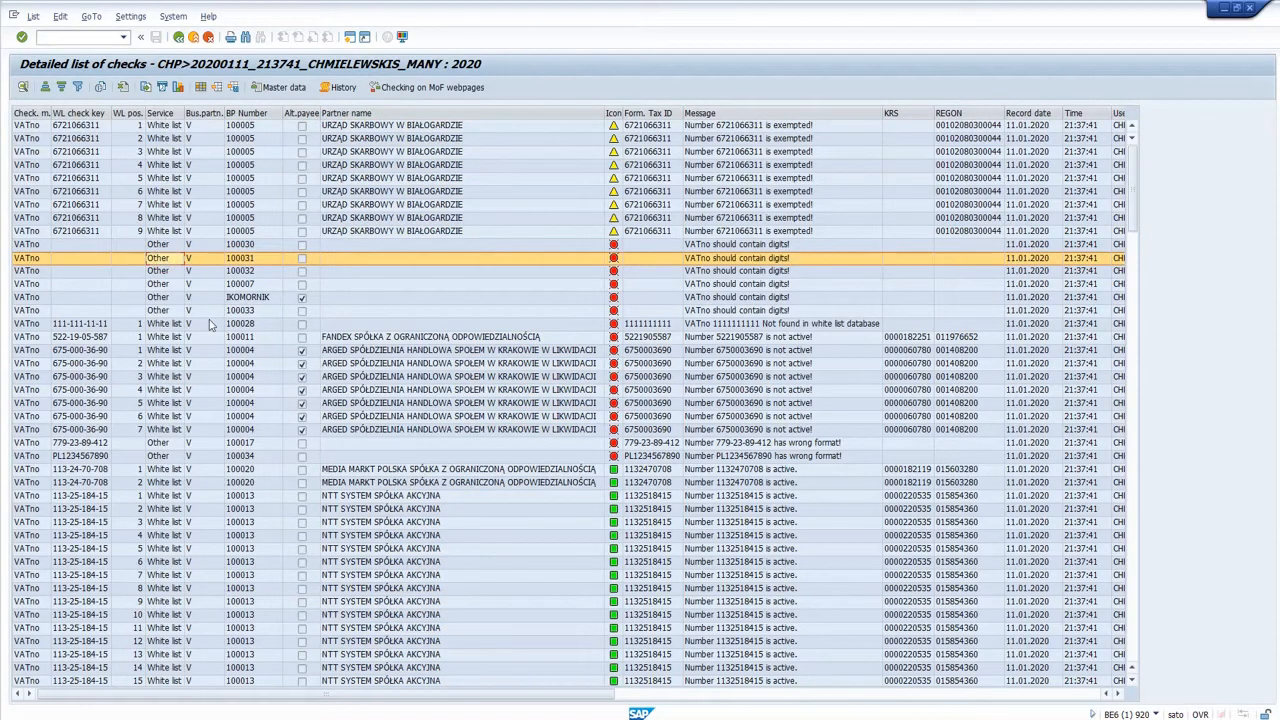
{"action": "left_click", "coordinate": [725, 272]}
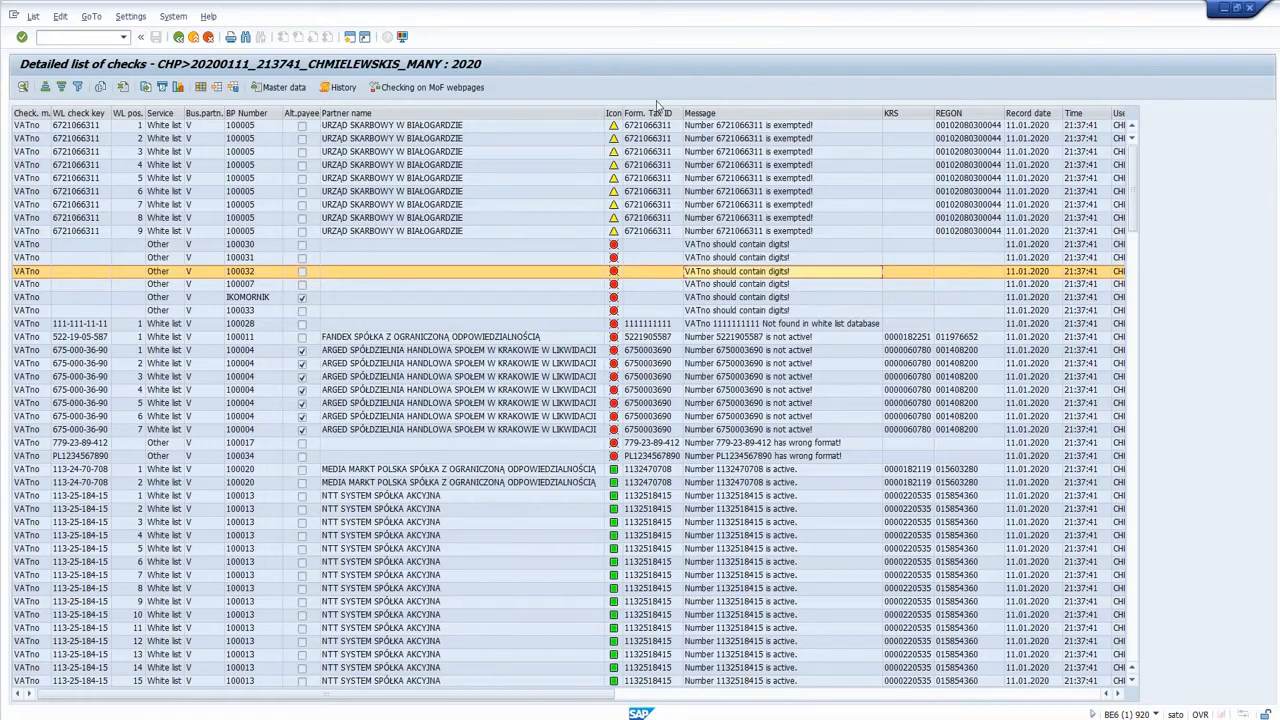
Review the status messages of the NTT SYSTEM rows and the KRS and REGON columns.
{"action": "left_click", "coordinate": [479, 500]}
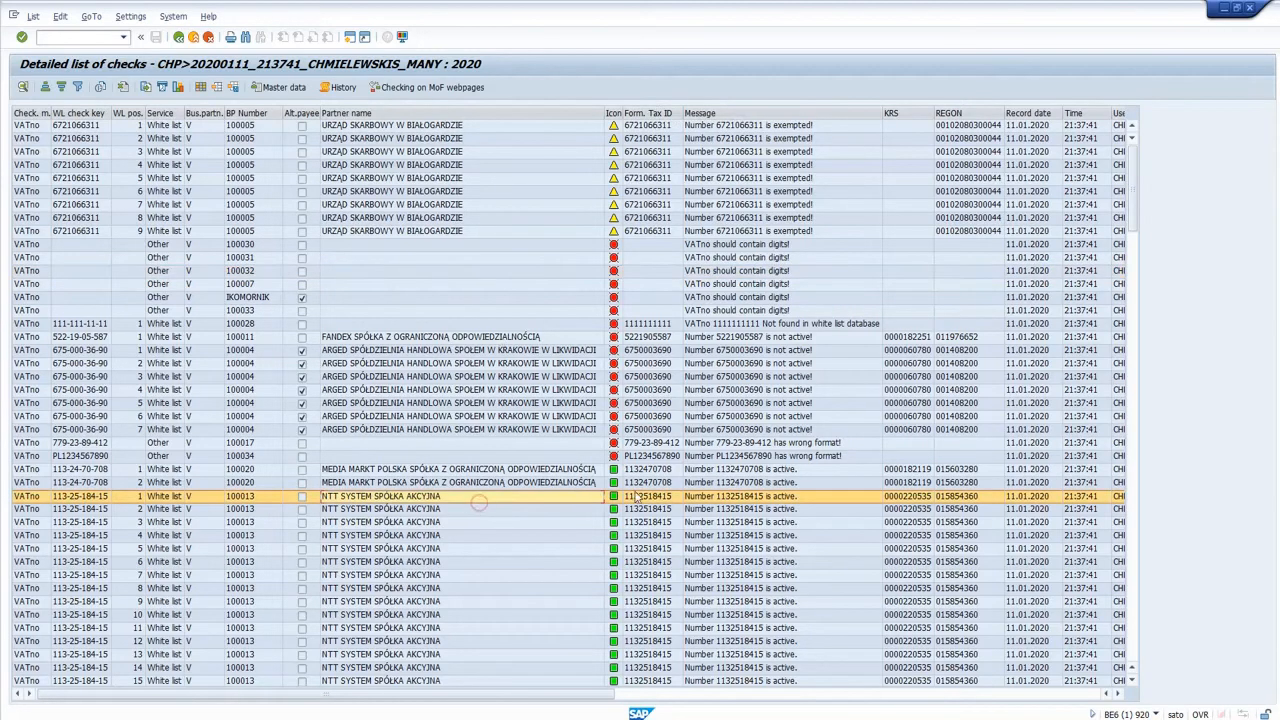
{"action": "left_click", "coordinate": [720, 550]}
{"action": "key", "text": "Down"}
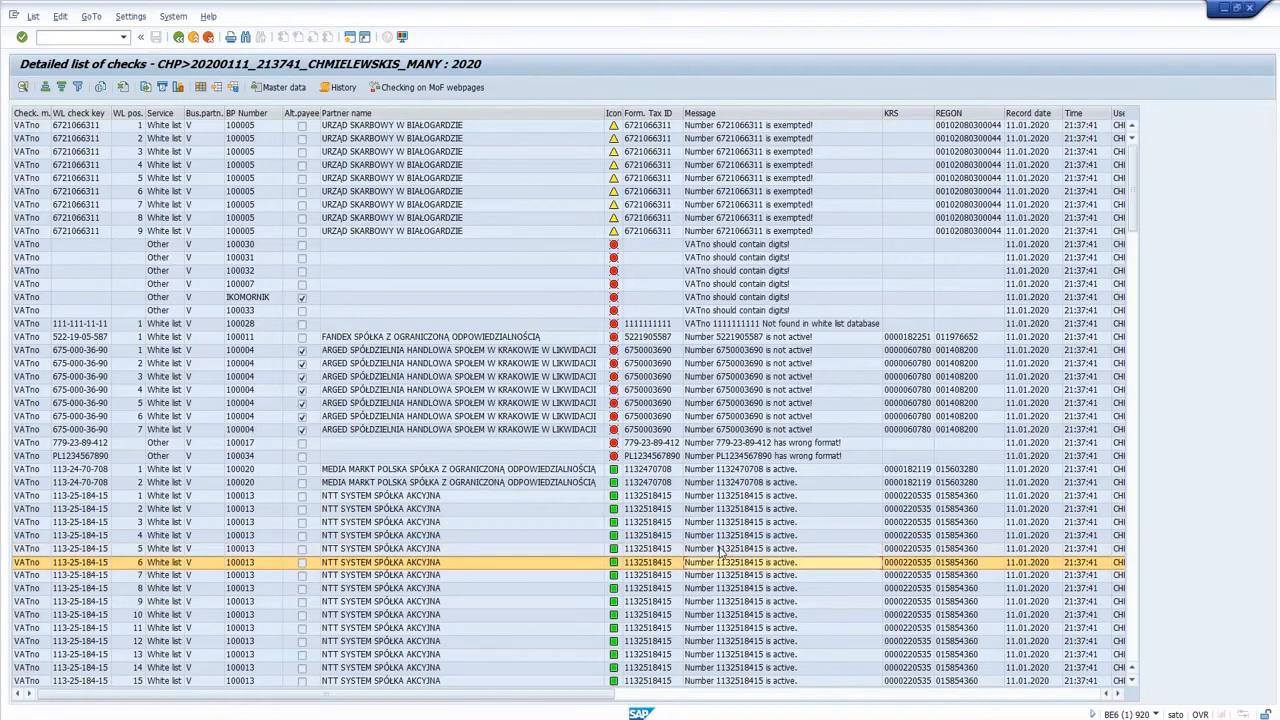
{"action": "key", "text": "Right"}
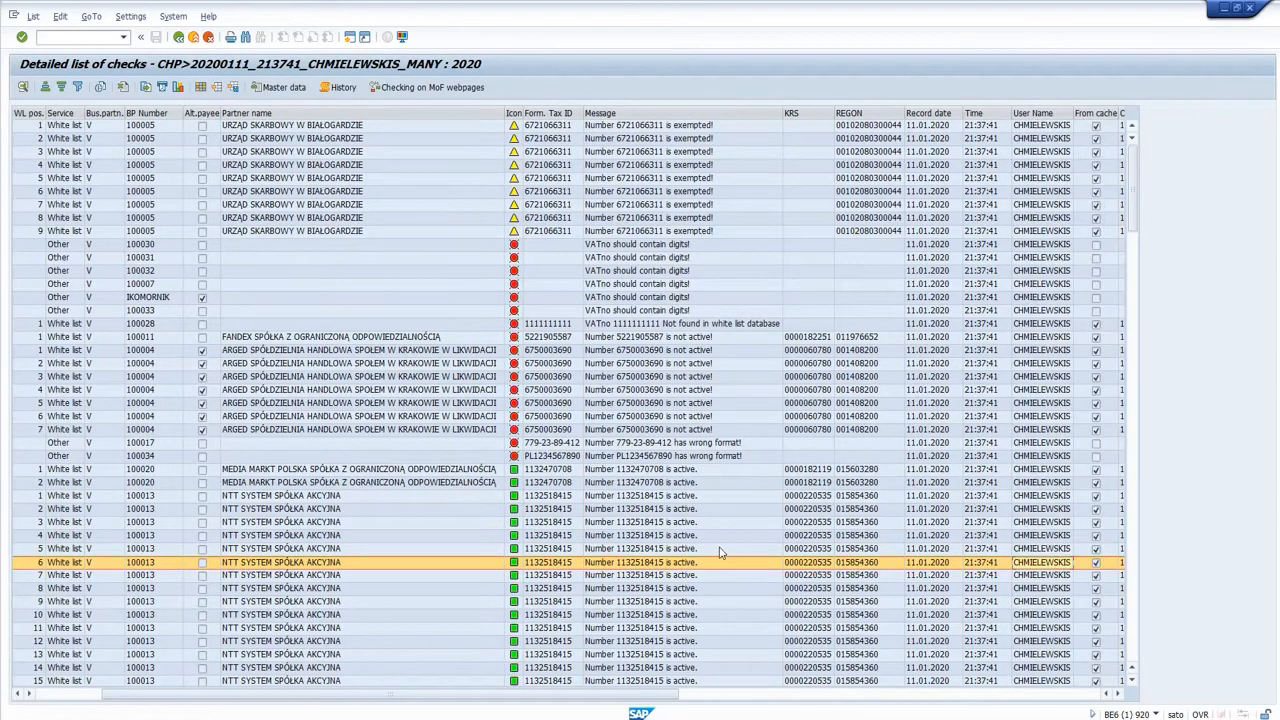
{"action": "left_click", "coordinate": [805, 113]}
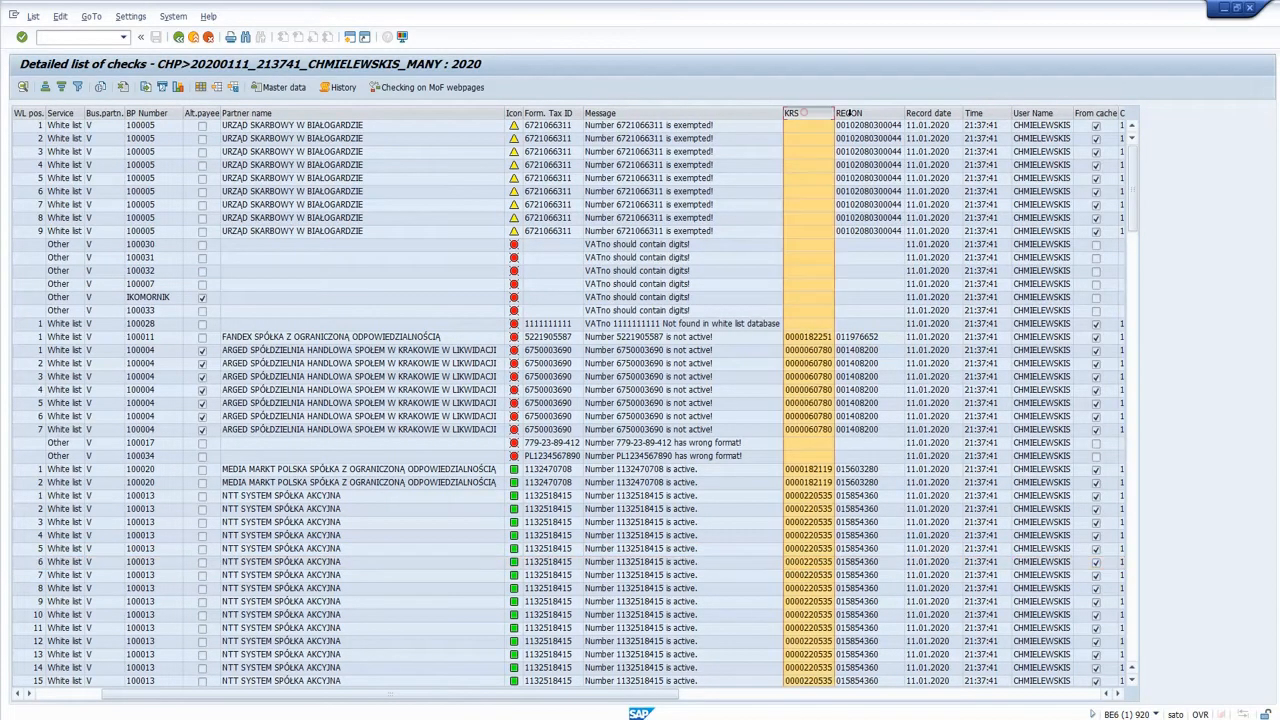
{"action": "left_click", "coordinate": [855, 113], "text": "ctrl"}
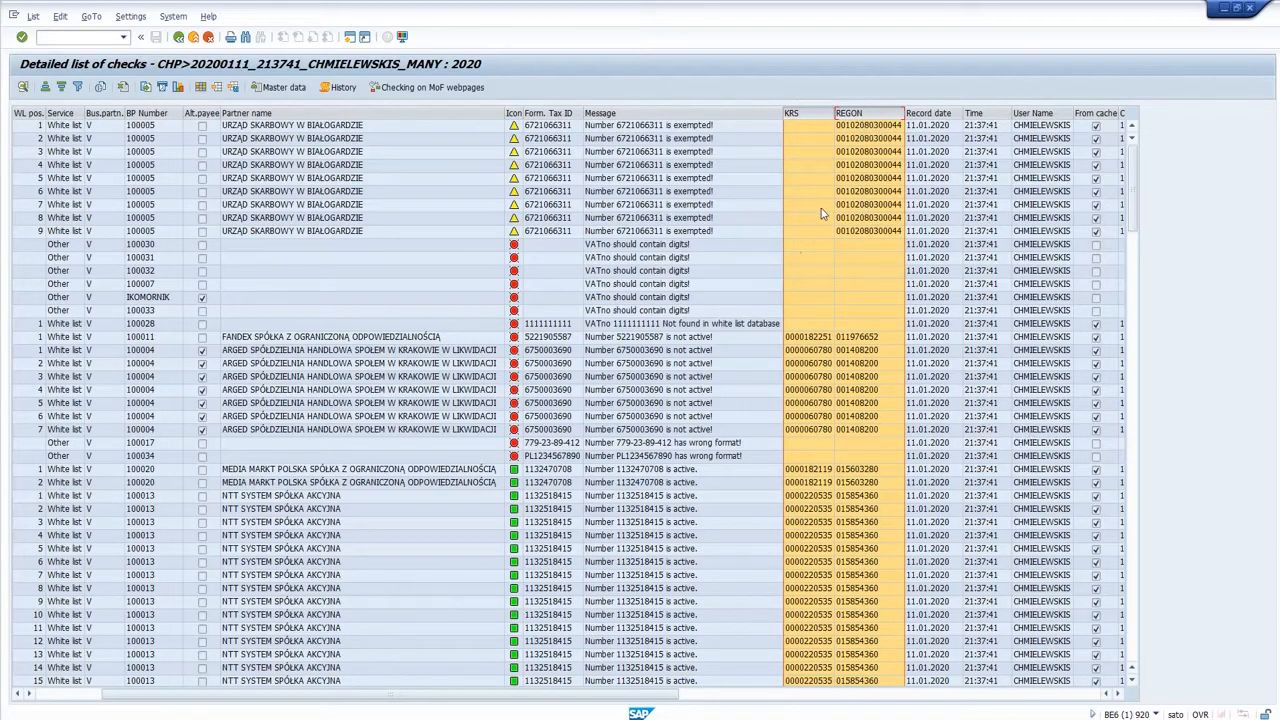
Review the record date, time and user name columns, together with the cache usage and cache date columns.
{"action": "left_click_drag", "start_coordinate": [928, 113], "coordinate": [1040, 113]}
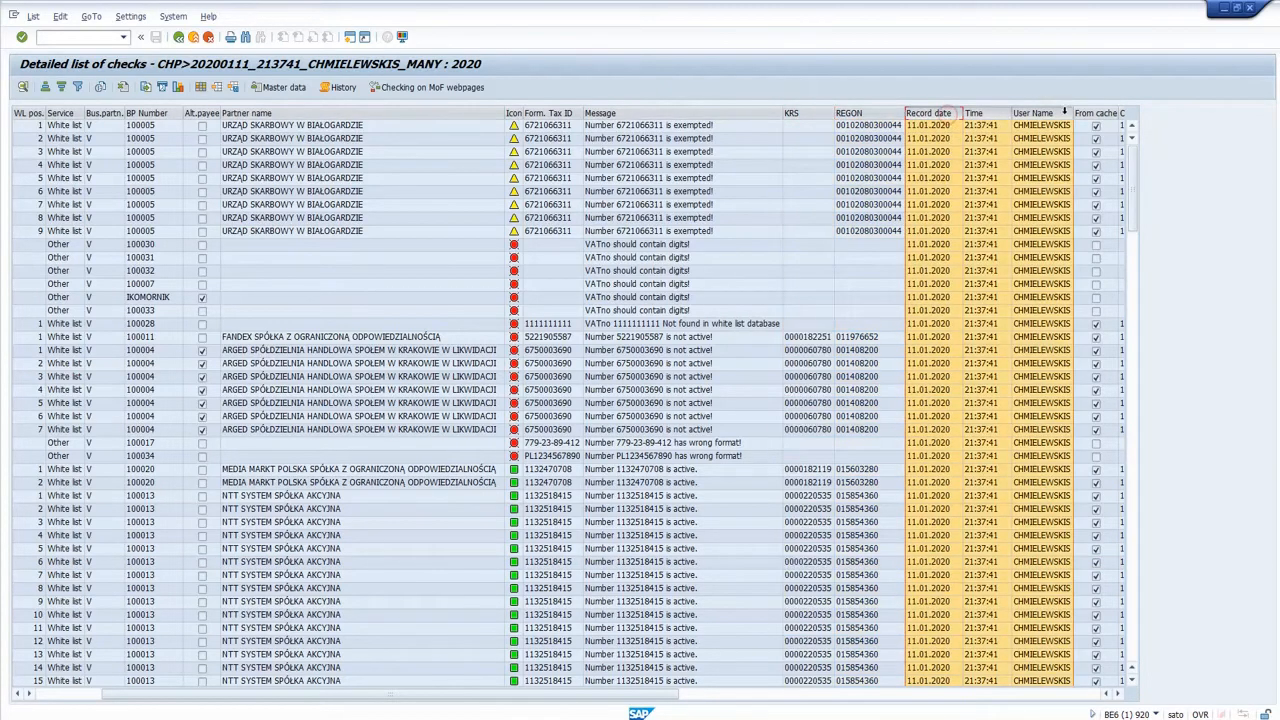
{"action": "left_click", "coordinate": [1086, 114]}
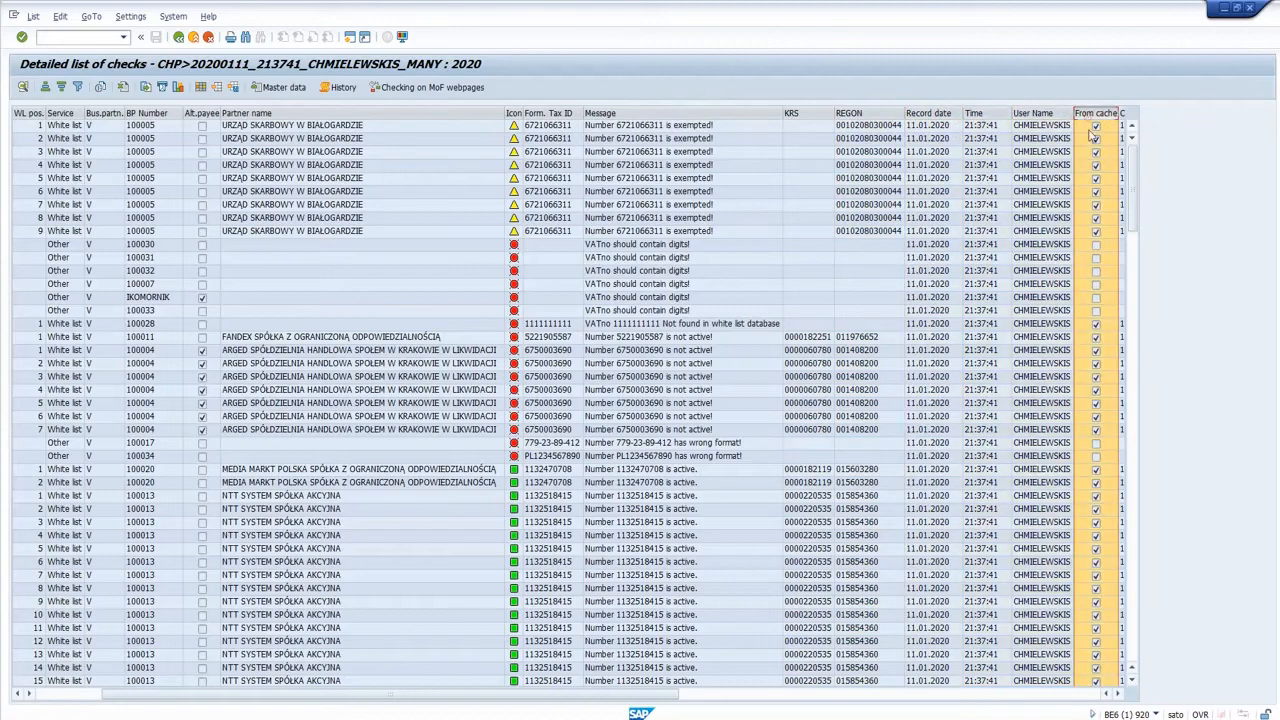
{"action": "left_click", "coordinate": [1121, 696]}
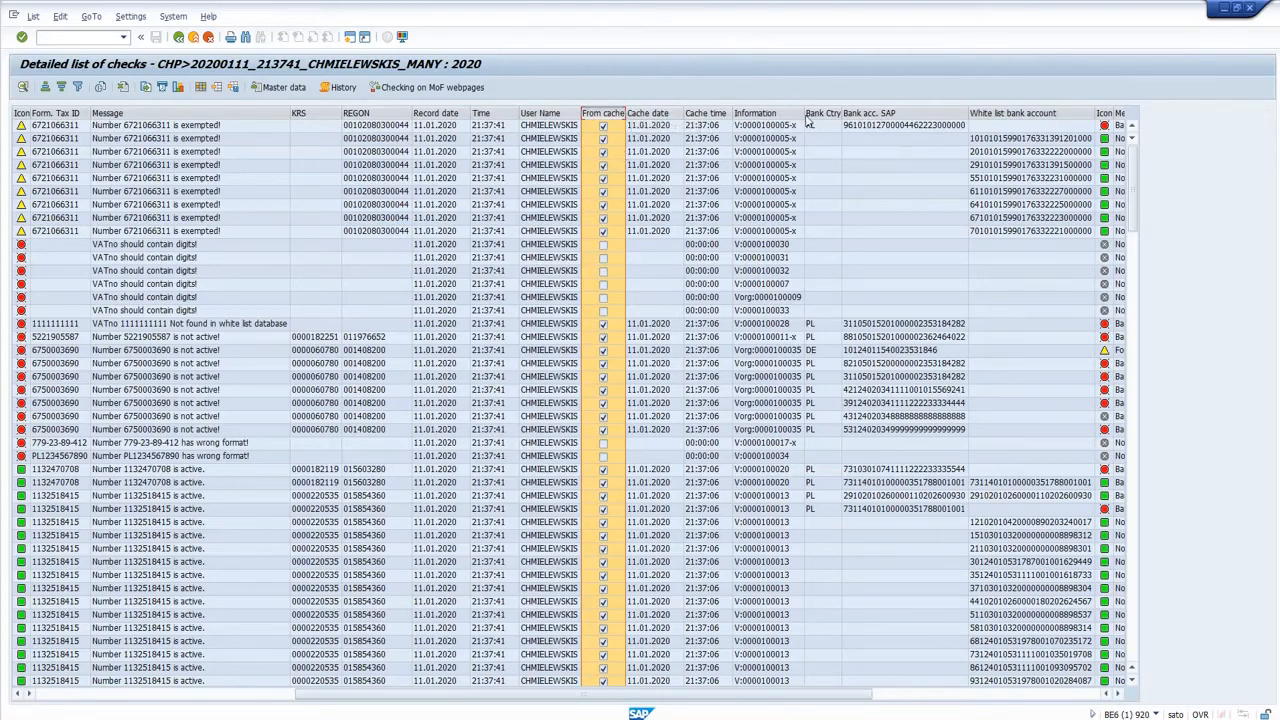
{"action": "left_click", "coordinate": [650, 113]}
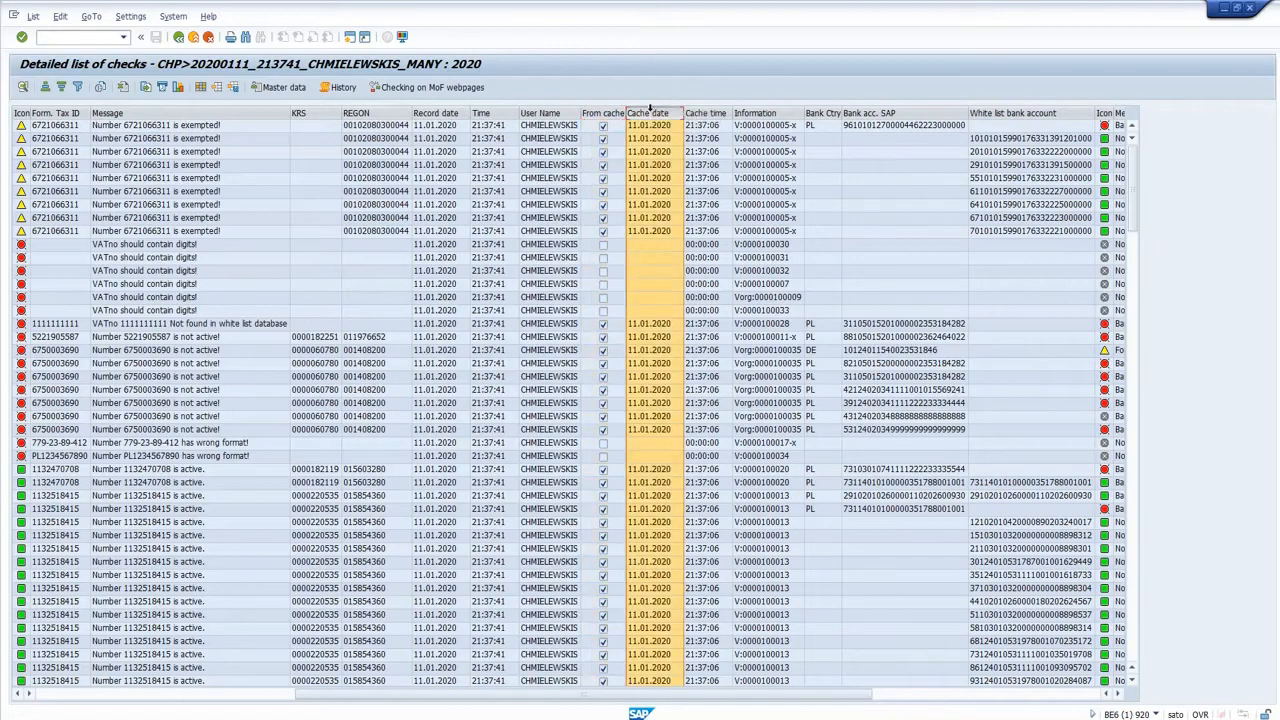
Examine the SAP bank account of the first record and the white list bank accounts of the rows below it.
{"action": "left_click", "coordinate": [904, 182]}
{"action": "left_click", "coordinate": [903, 126]}
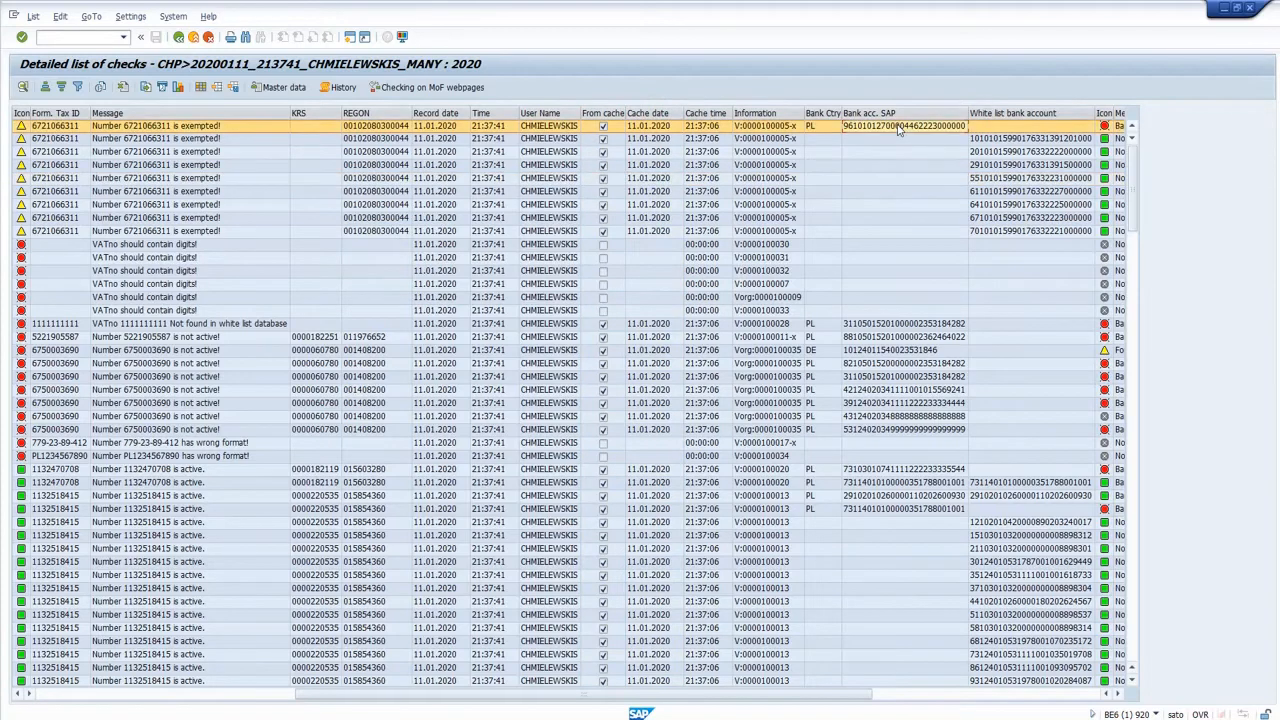
{"action": "key", "text": "Right"}
{"action": "key", "text": "Right"}
{"action": "key", "text": "Right"}
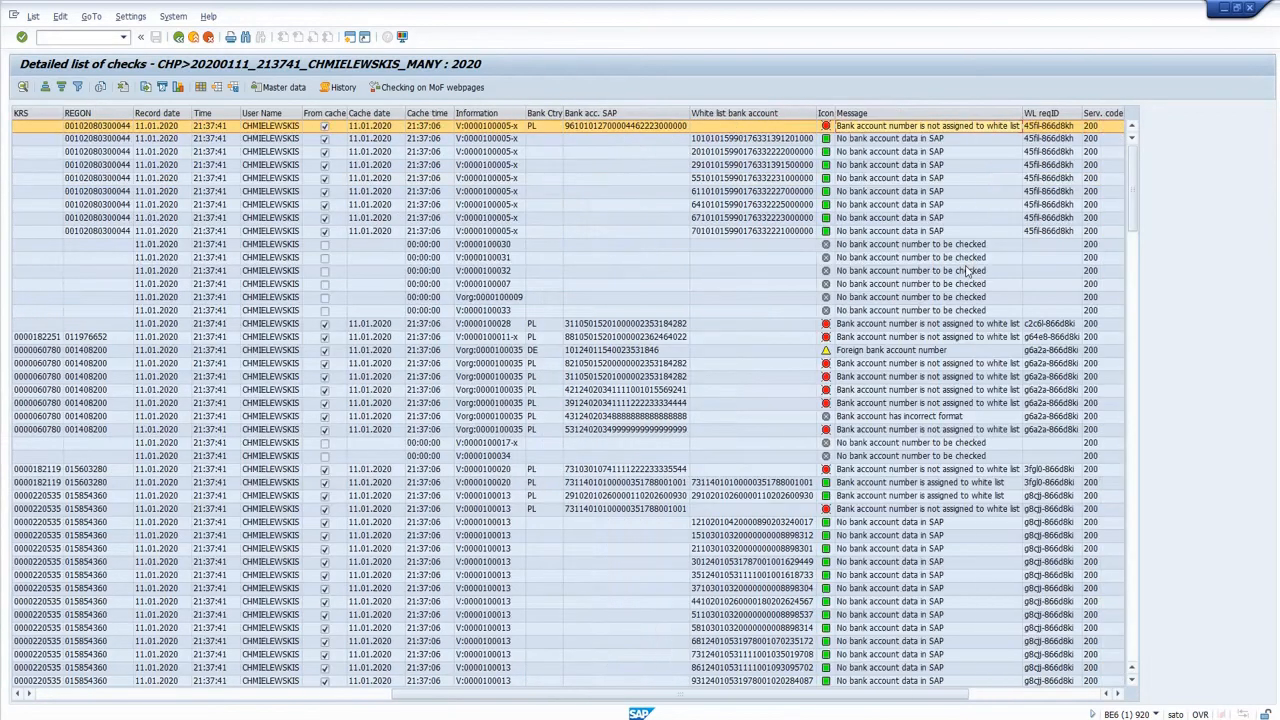
{"action": "left_click", "coordinate": [772, 152]}
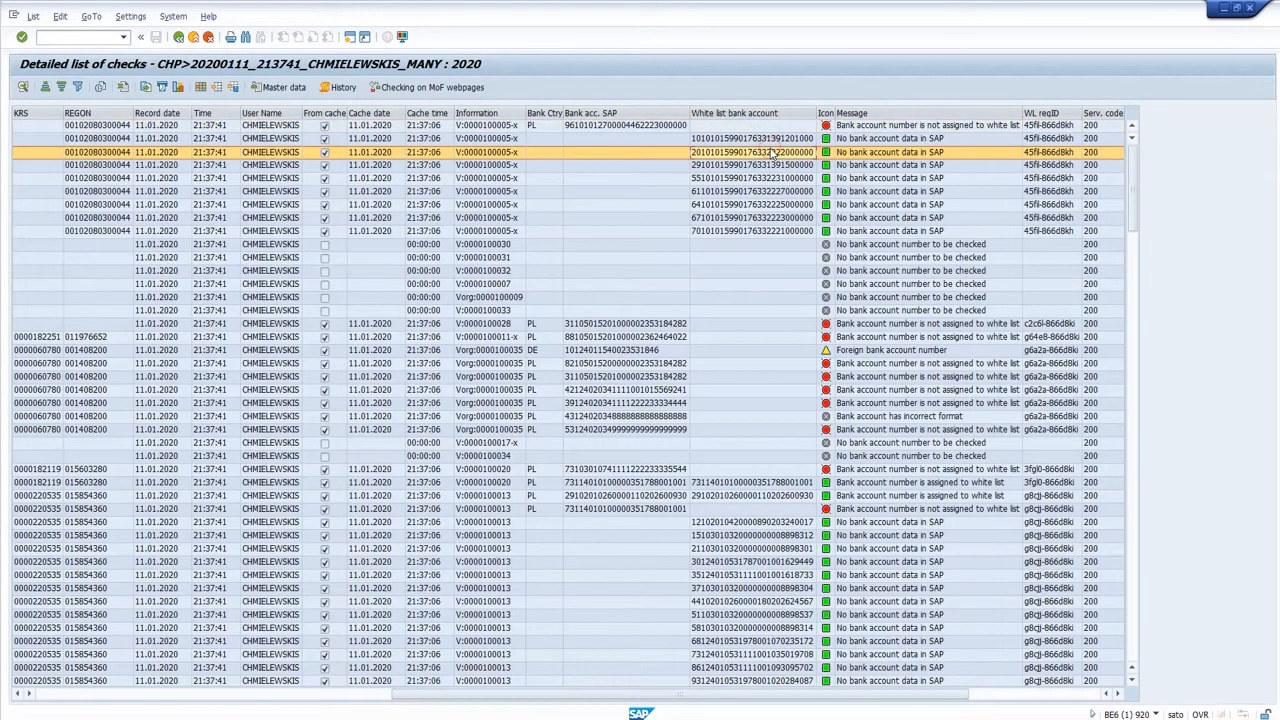
Compare the first record's SAP and white list bank account fields with its bank account message.
{"action": "left_click", "coordinate": [900, 127]}
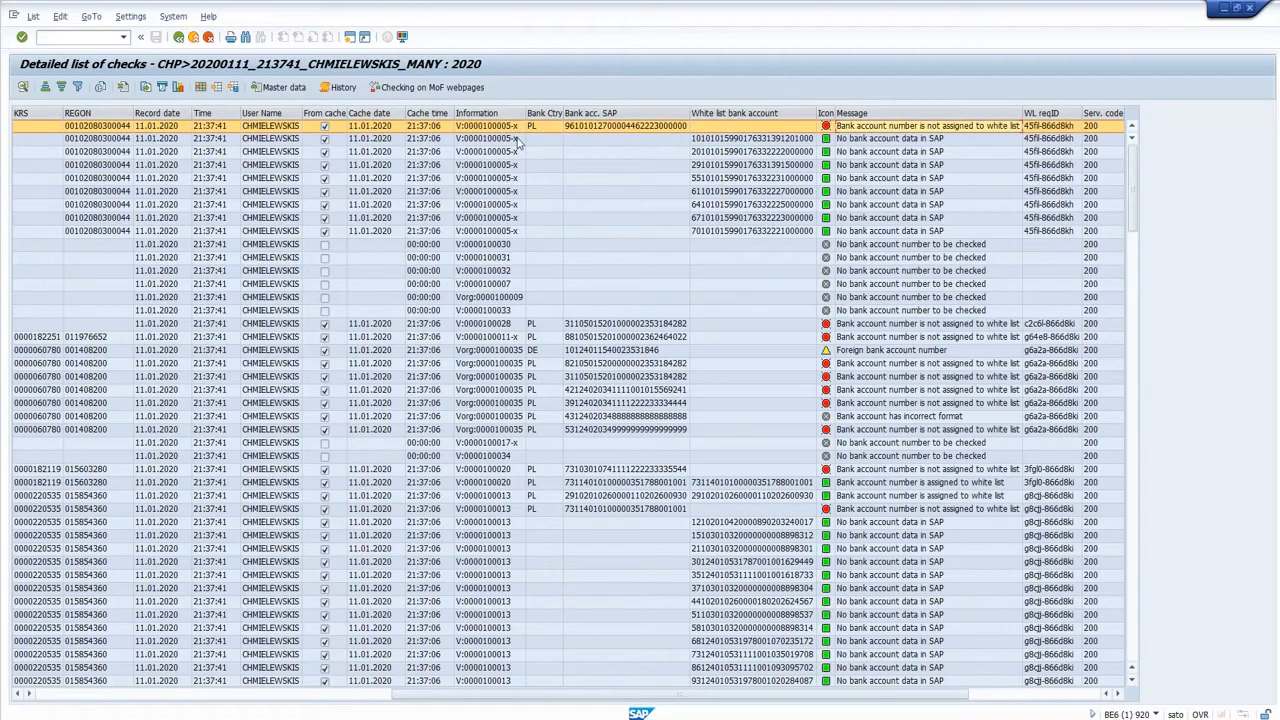
{"action": "left_click", "coordinate": [595, 126]}
{"action": "left_click", "coordinate": [714, 126]}
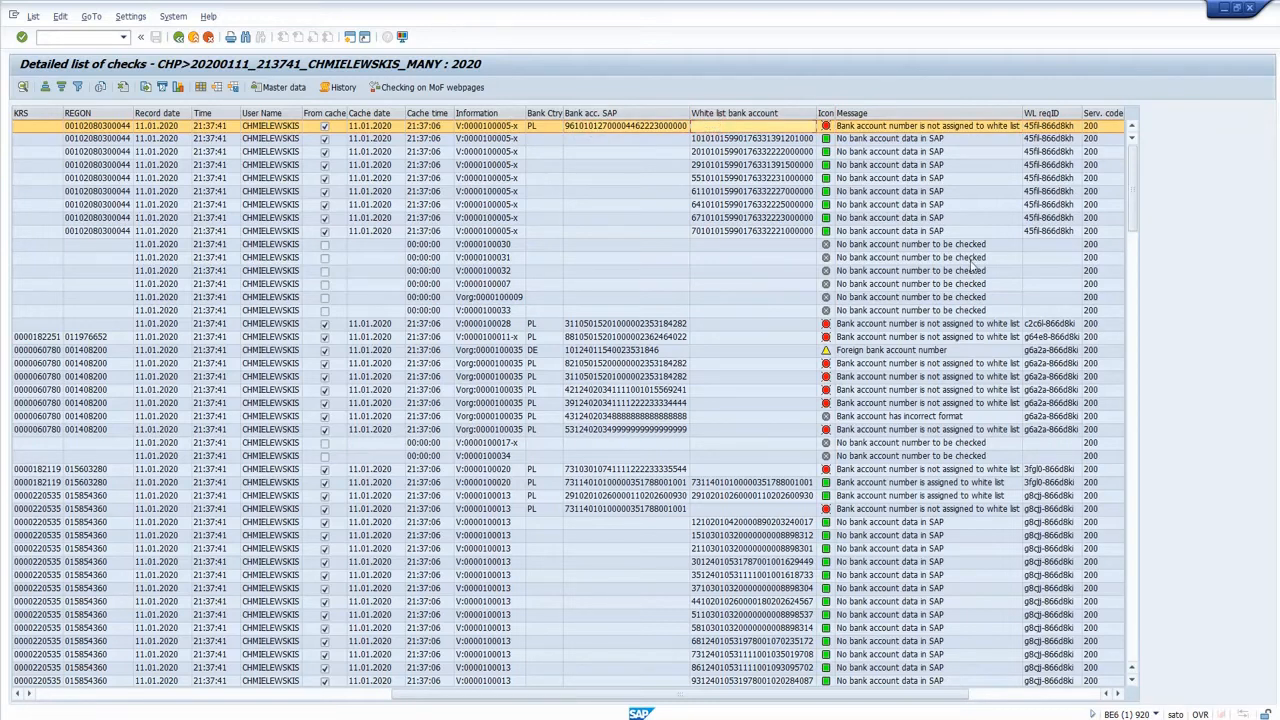
{"action": "left_click", "coordinate": [912, 129]}
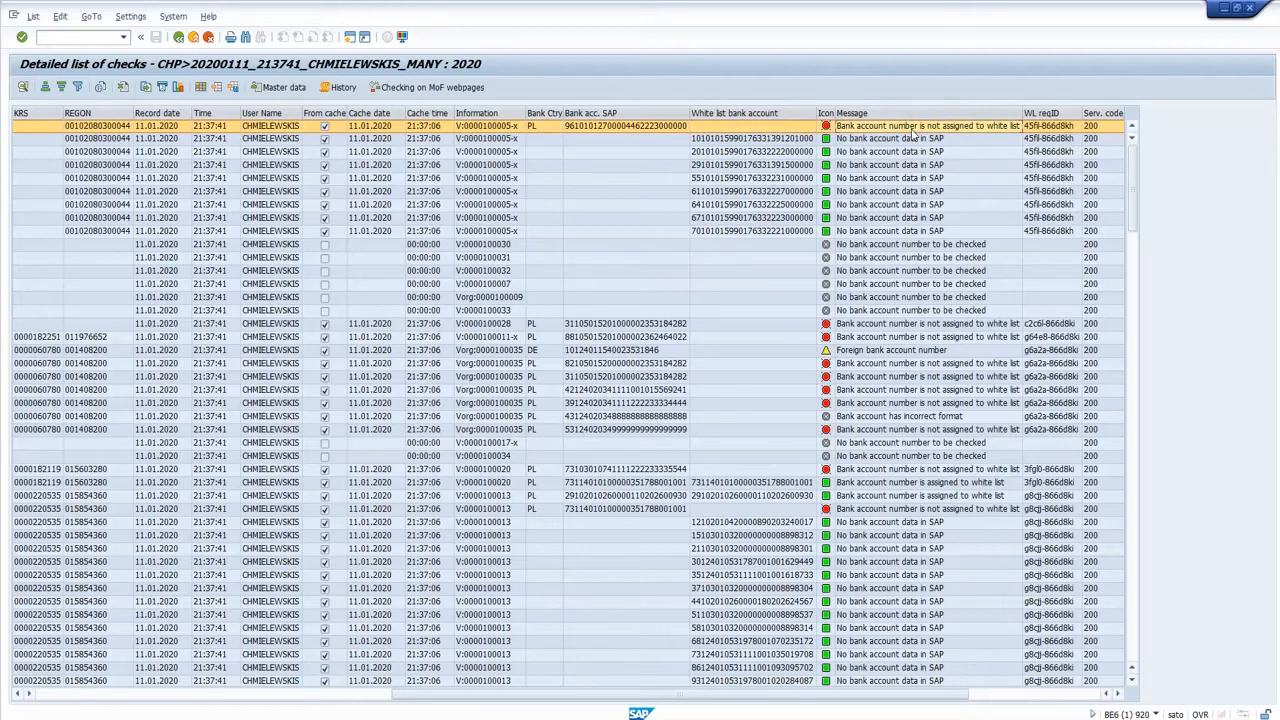
Compare the WL reqID column with the search identifier on the Ministry of Finance VAT register page in the browser, and return to SAP.
{"action": "left_click", "coordinate": [1050, 114]}
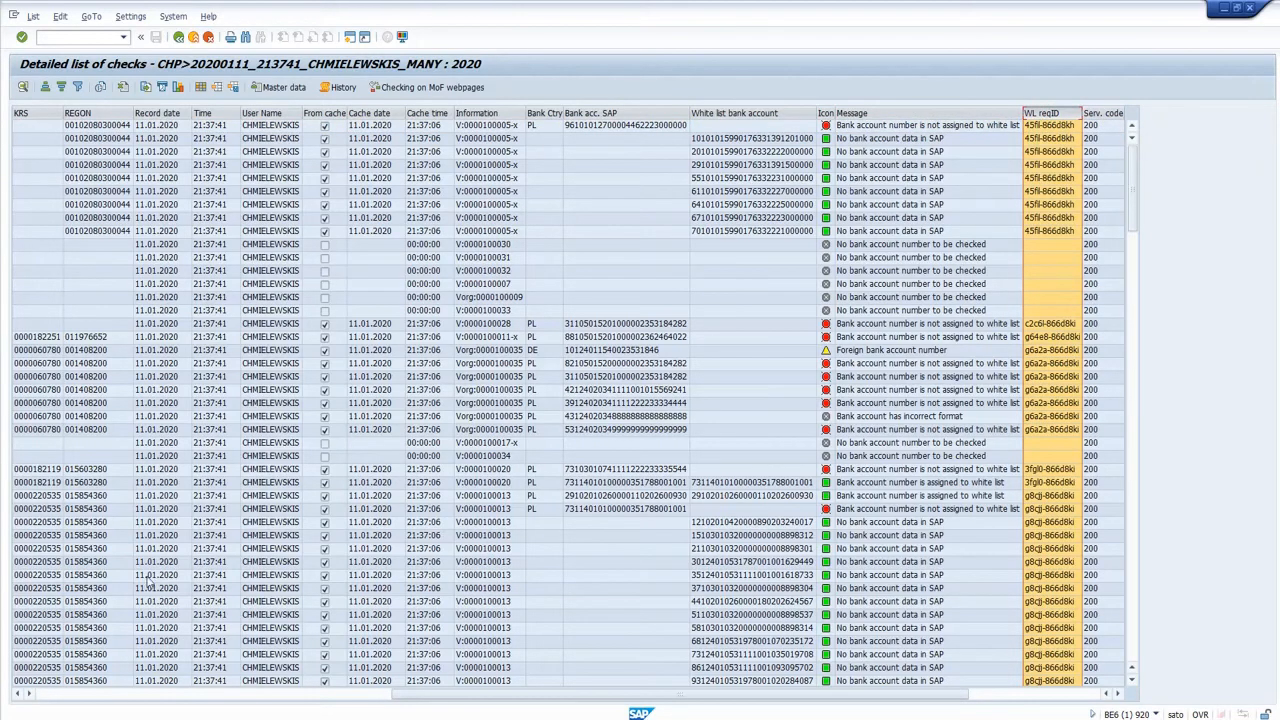
{"action": "mouse_move", "coordinate": [278, 717]}
{"action": "left_click", "coordinate": [351, 693]}
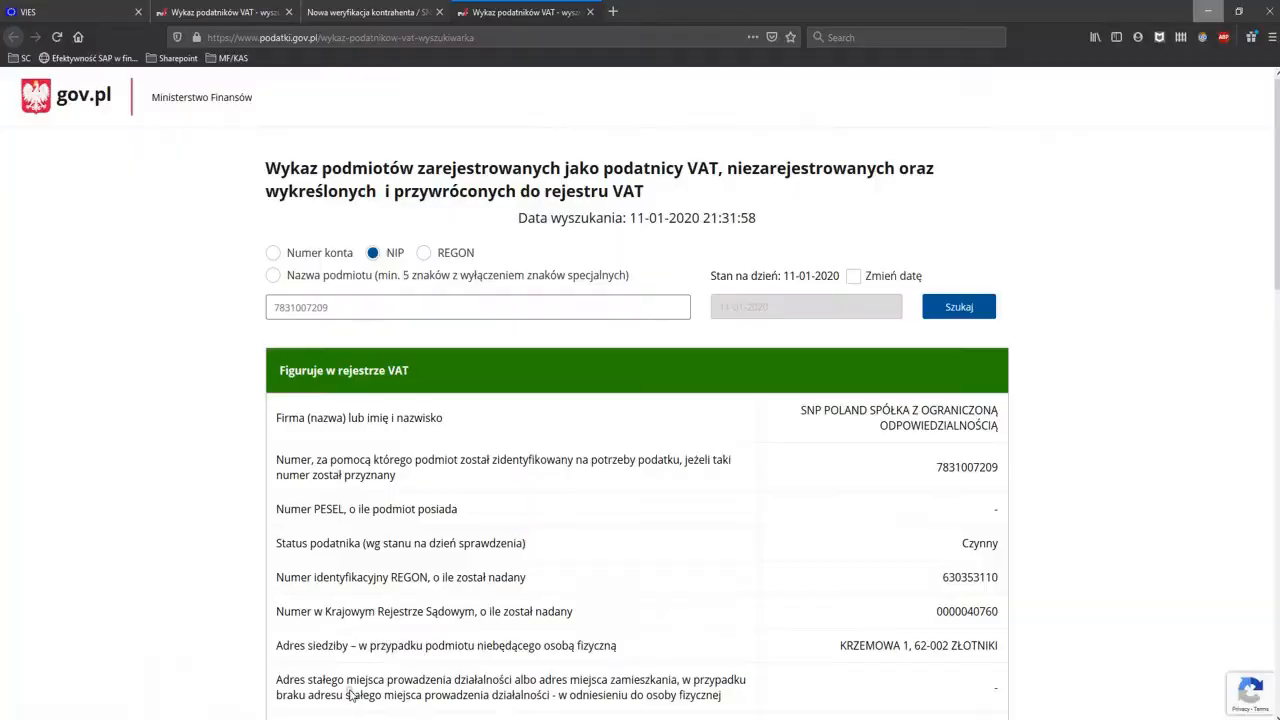
{"action": "scroll", "coordinate": [369, 642], "scroll_direction": "down", "scroll_amount": 5}
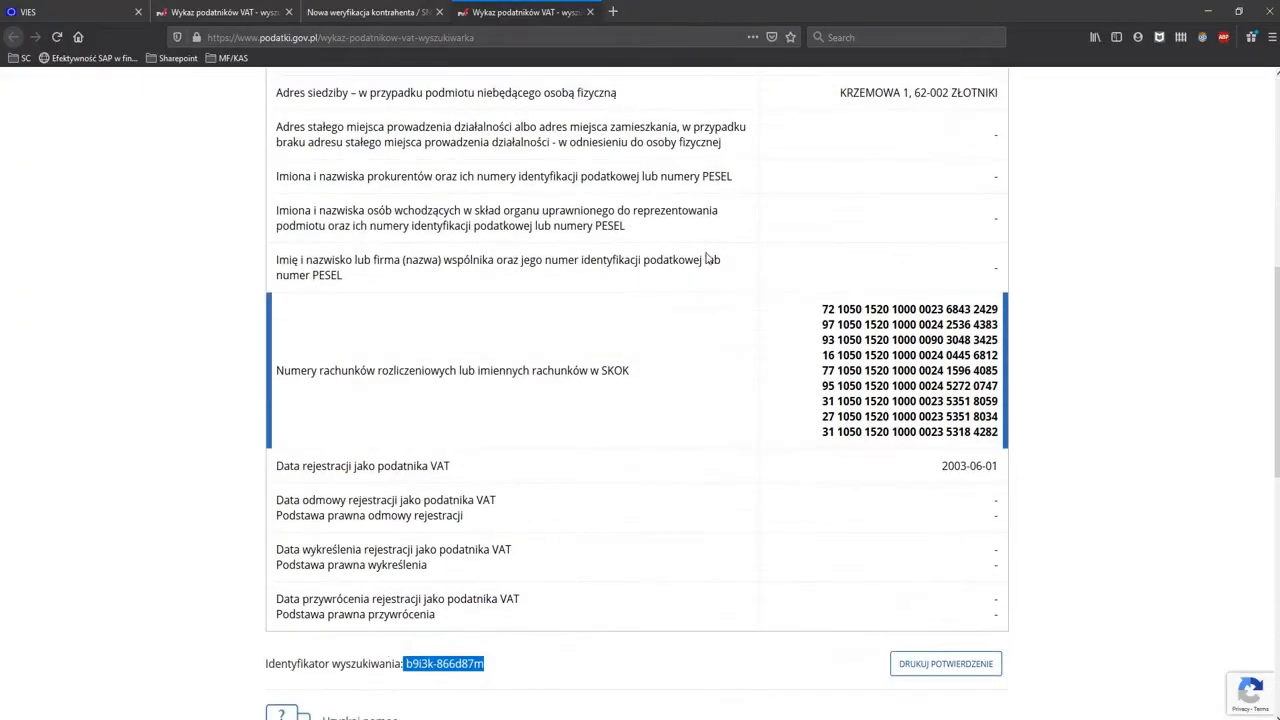
{"action": "left_click", "coordinate": [1205, 10]}
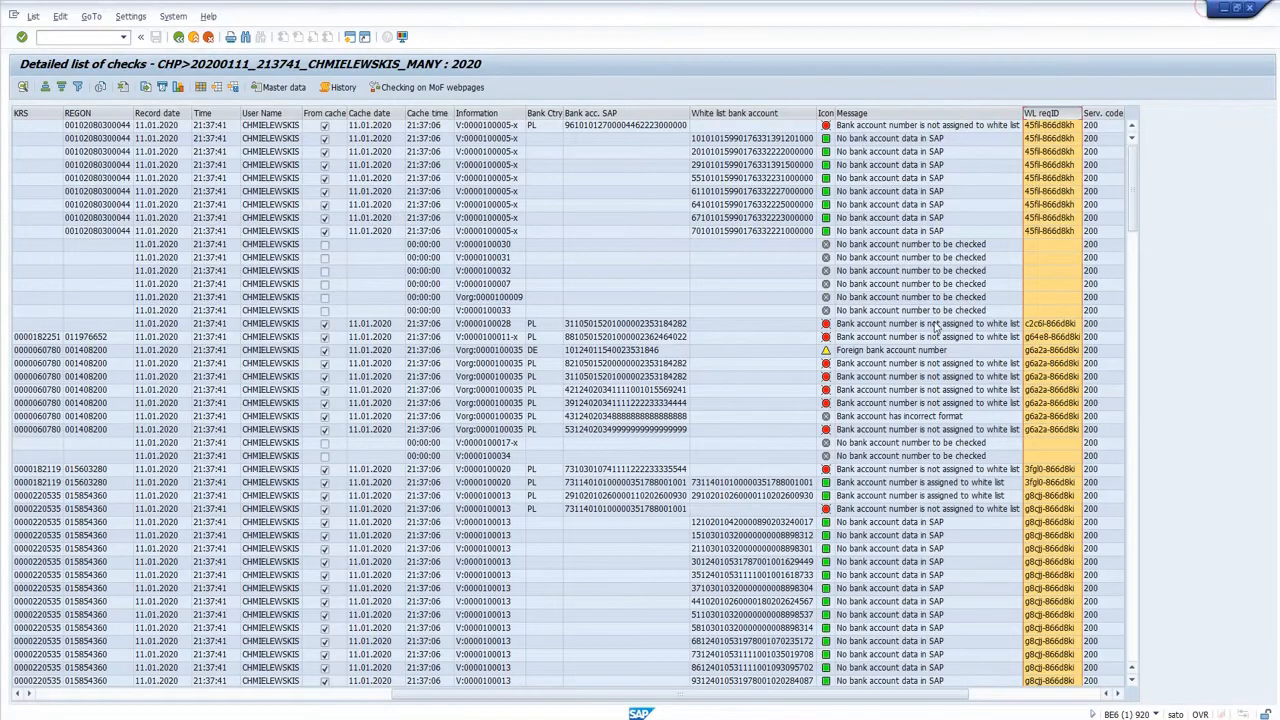
{"action": "left_click", "coordinate": [978, 194]}
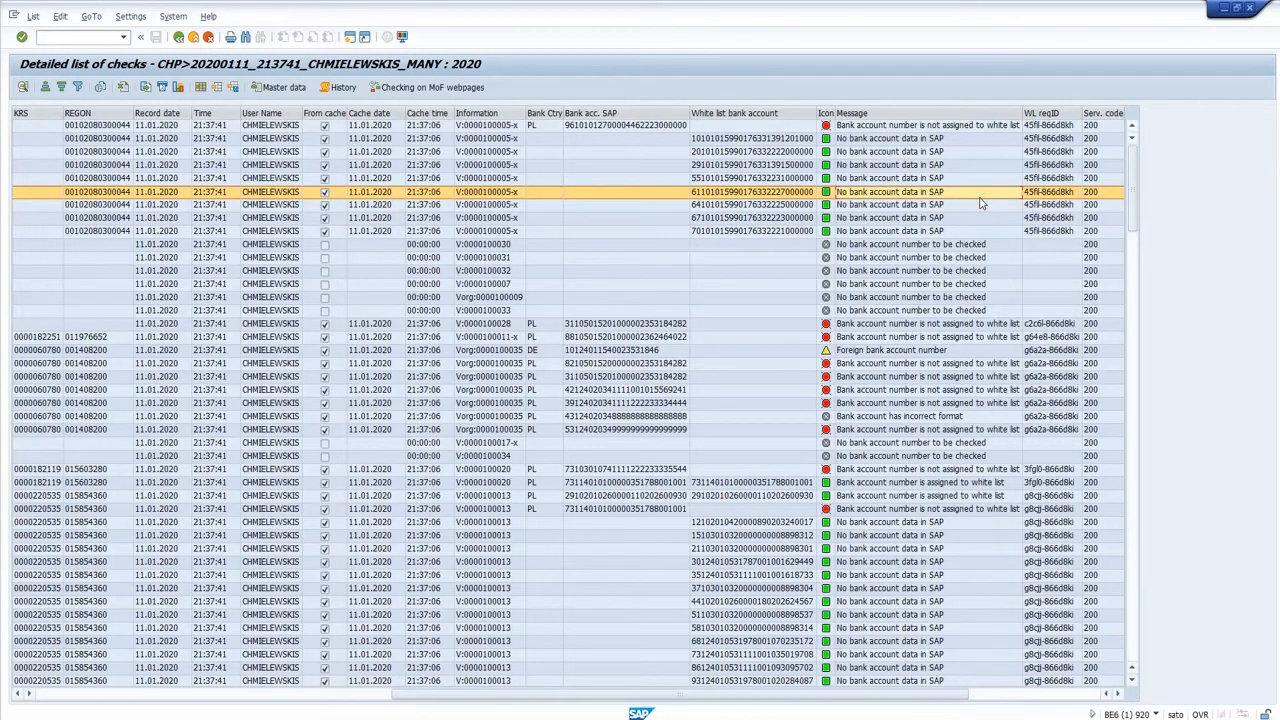
{"action": "left_click", "coordinate": [1003, 695]}
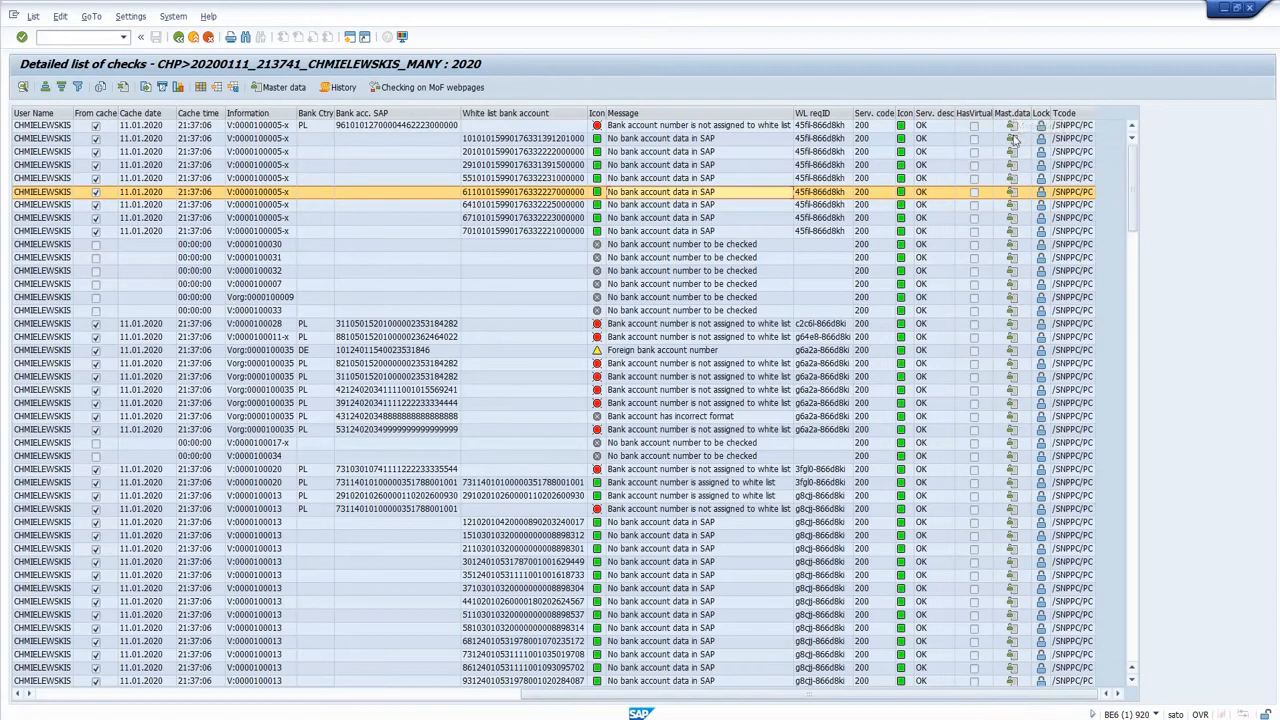
{"action": "left_click", "coordinate": [1012, 364]}
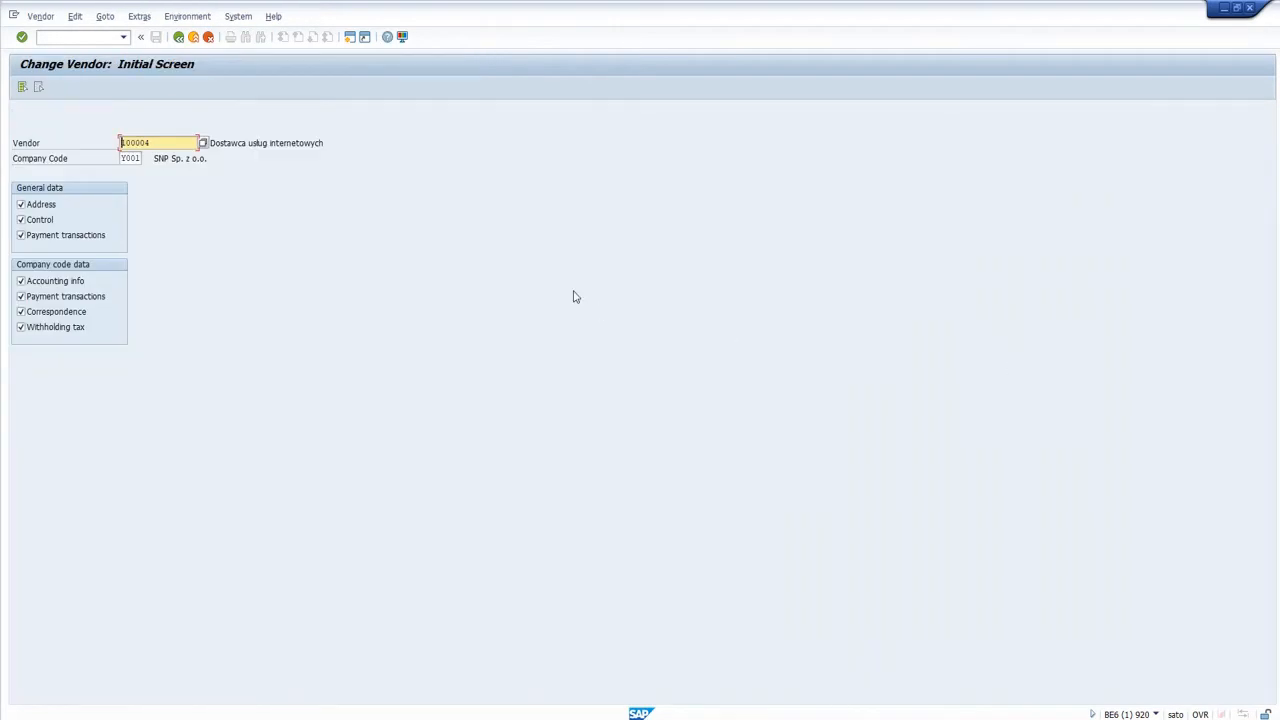
{"action": "key", "text": "F3"}
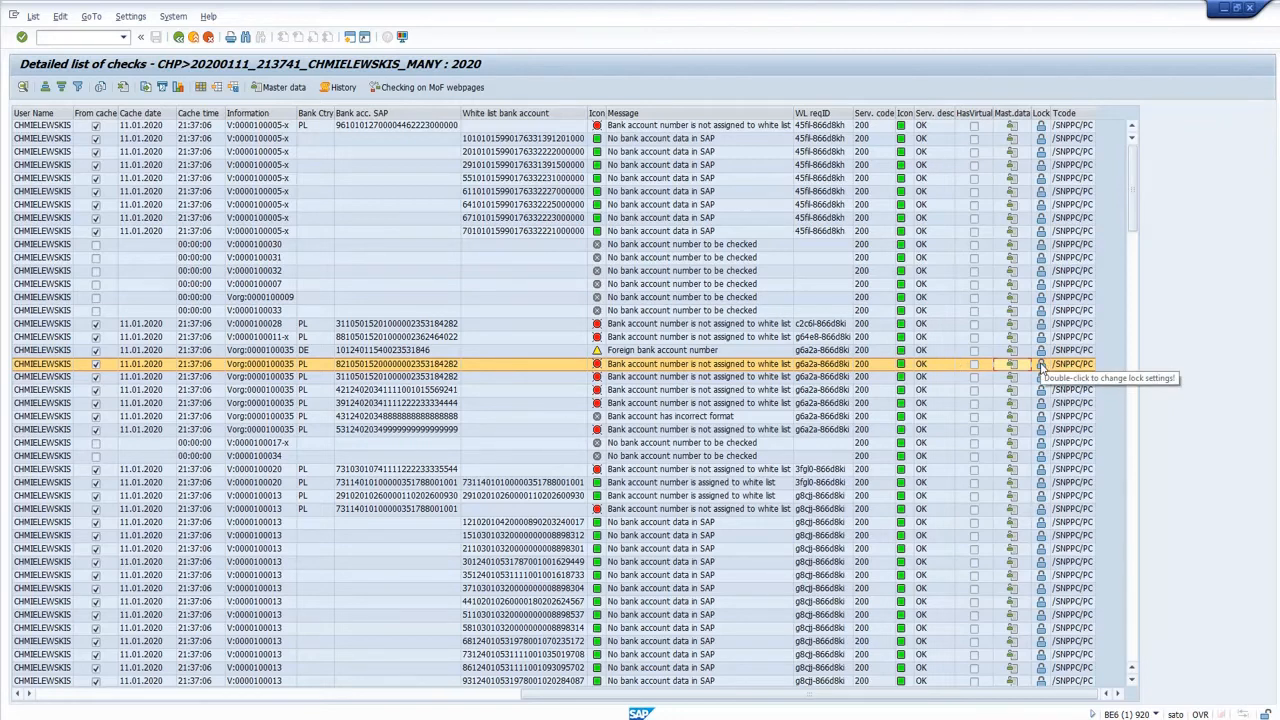
{"action": "double_click", "coordinate": [1041, 368]}
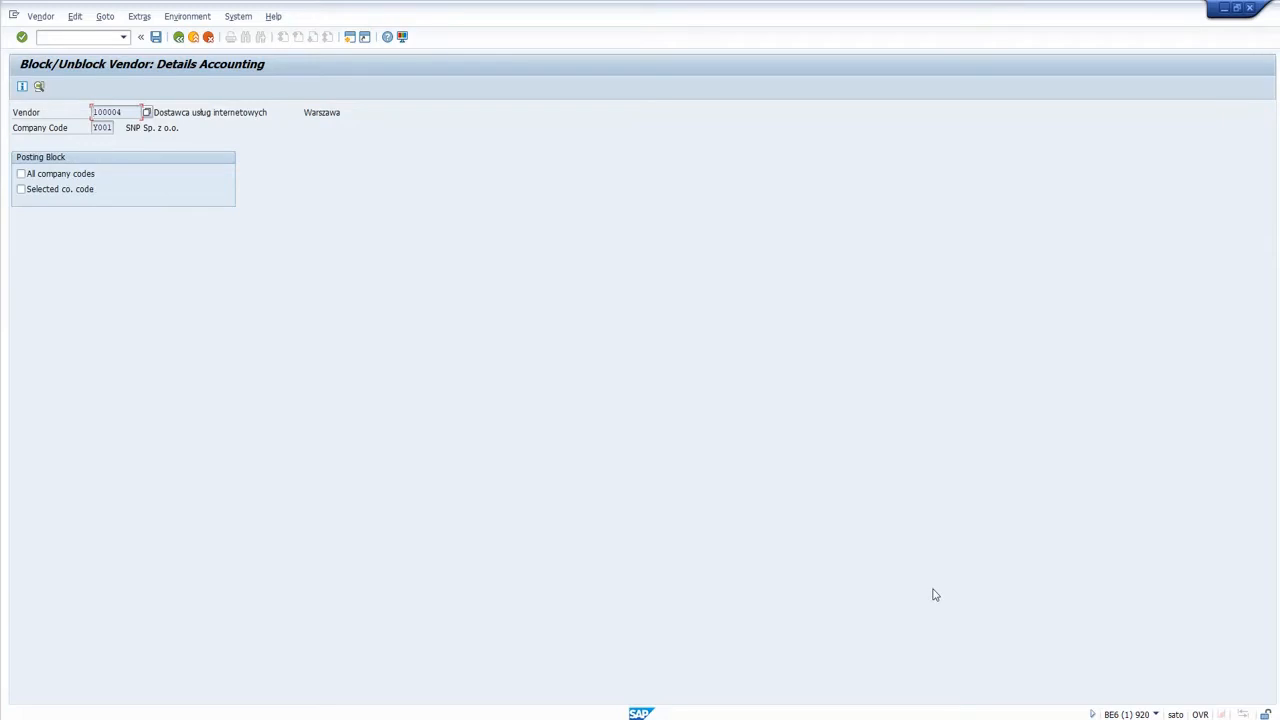
{"action": "key", "text": "F3"}
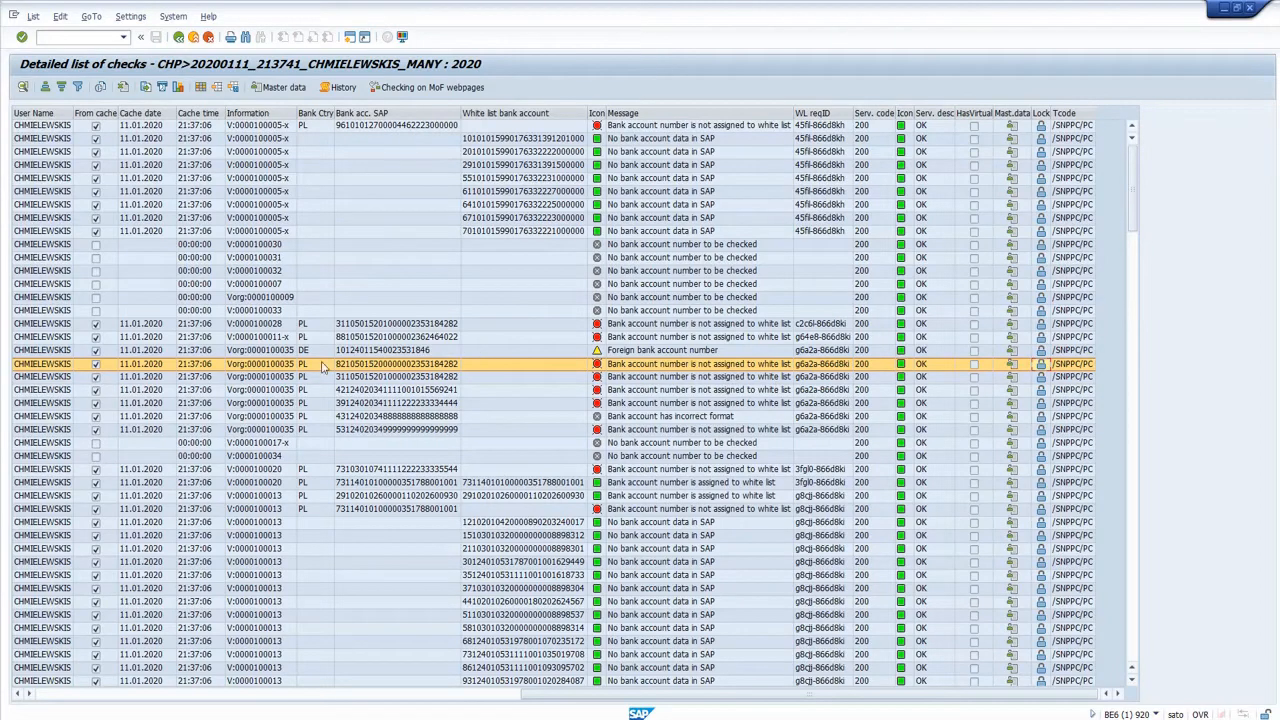
Open the master data of the vendor with the foreign bank account and inspect the EUR entry in its payment transactions bank details.
{"action": "left_click", "coordinate": [398, 352]}
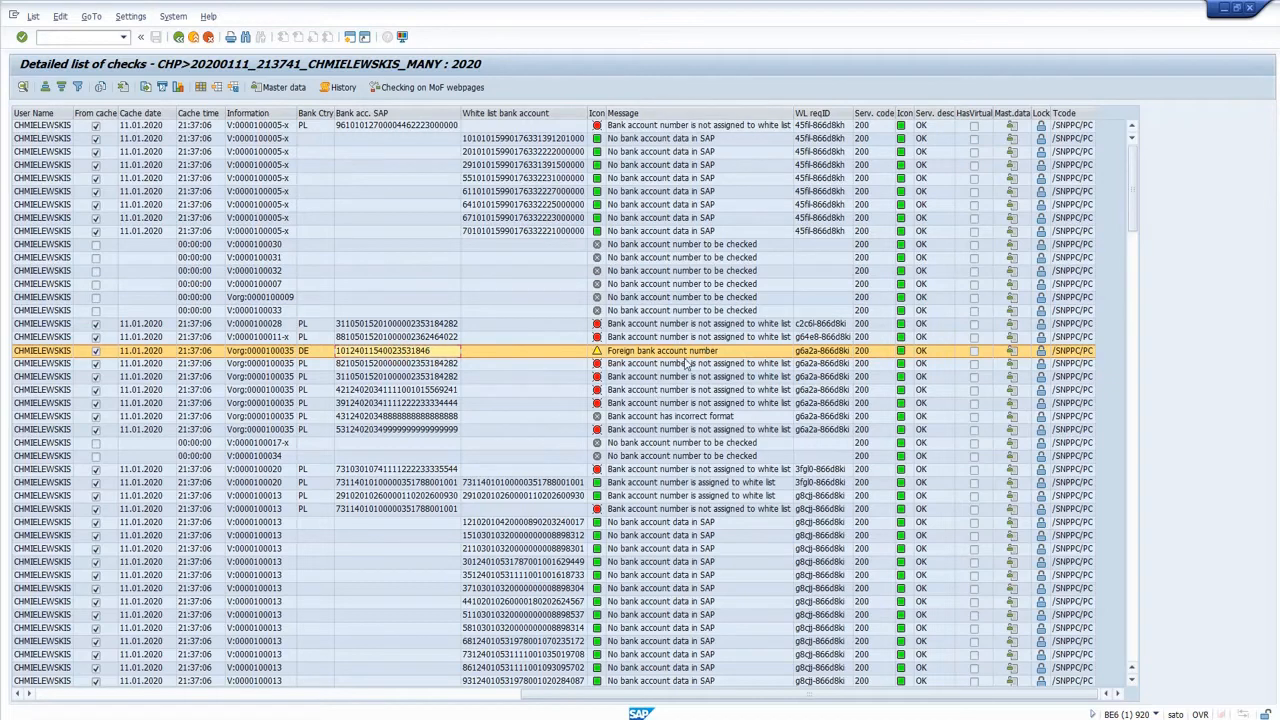
{"action": "left_click", "coordinate": [1014, 351]}
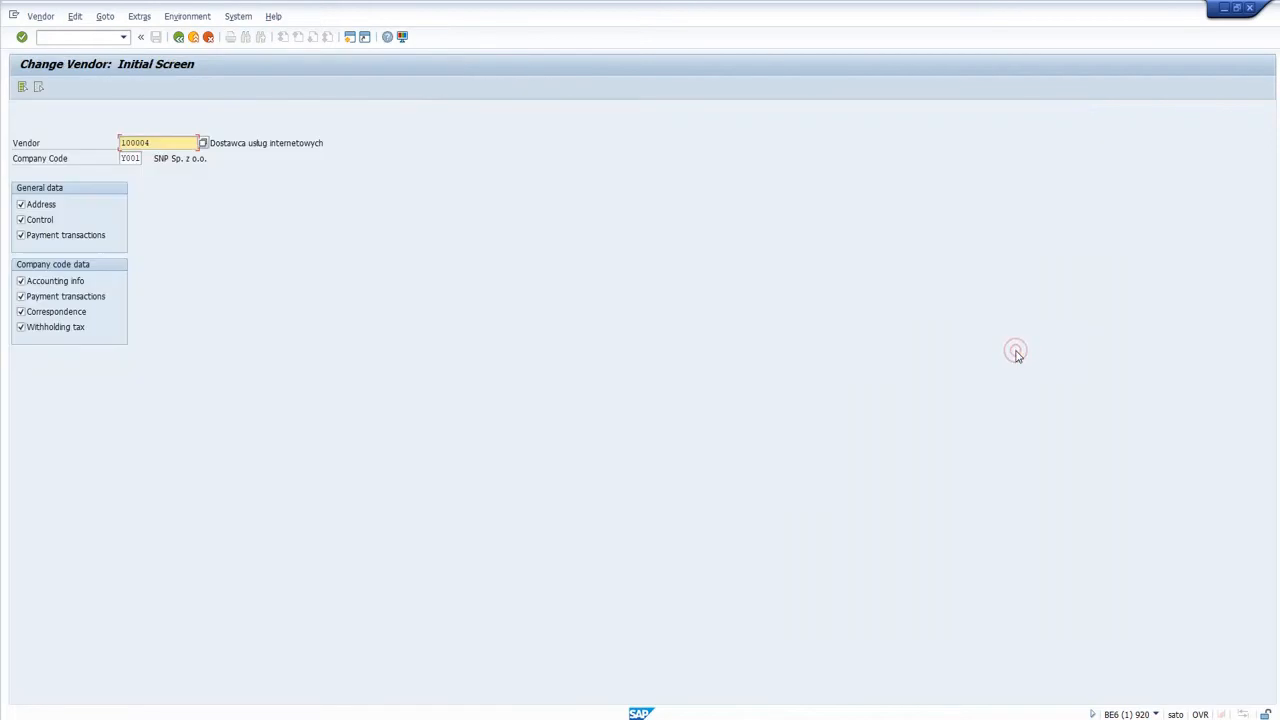
{"action": "left_click", "coordinate": [22, 88]}
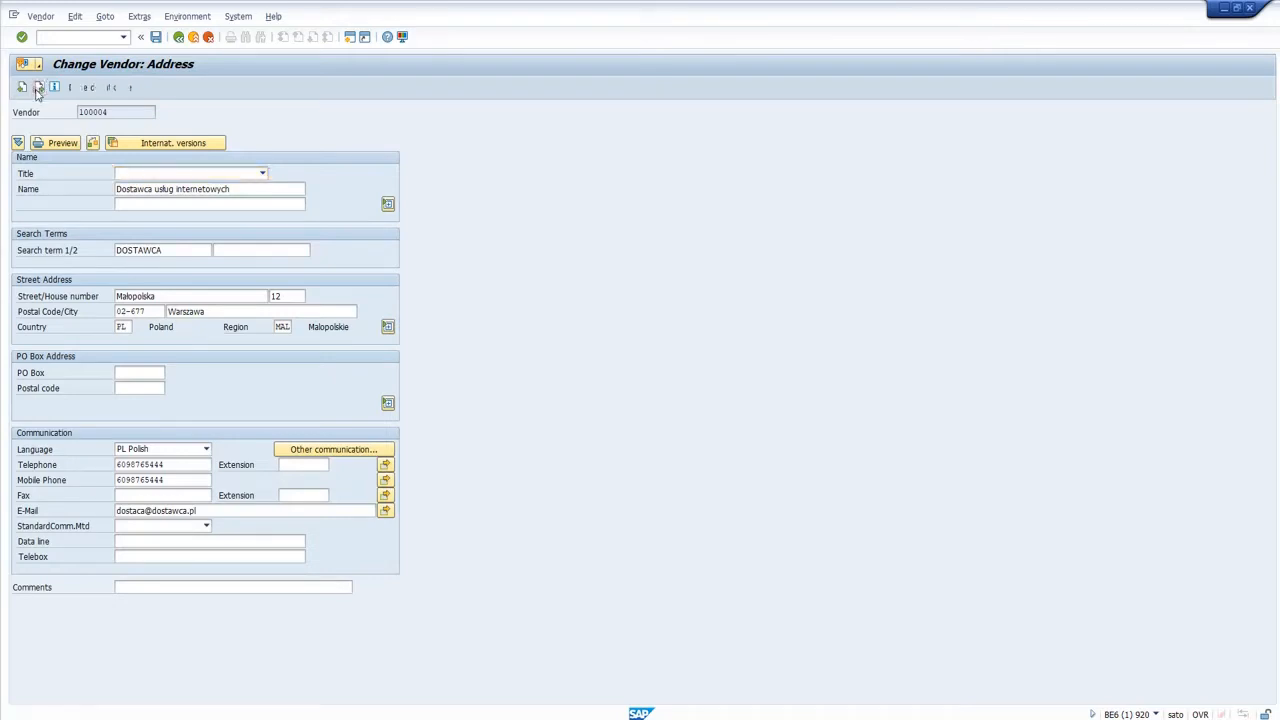
{"action": "left_click", "coordinate": [38, 88]}
{"action": "left_click", "coordinate": [38, 88]}
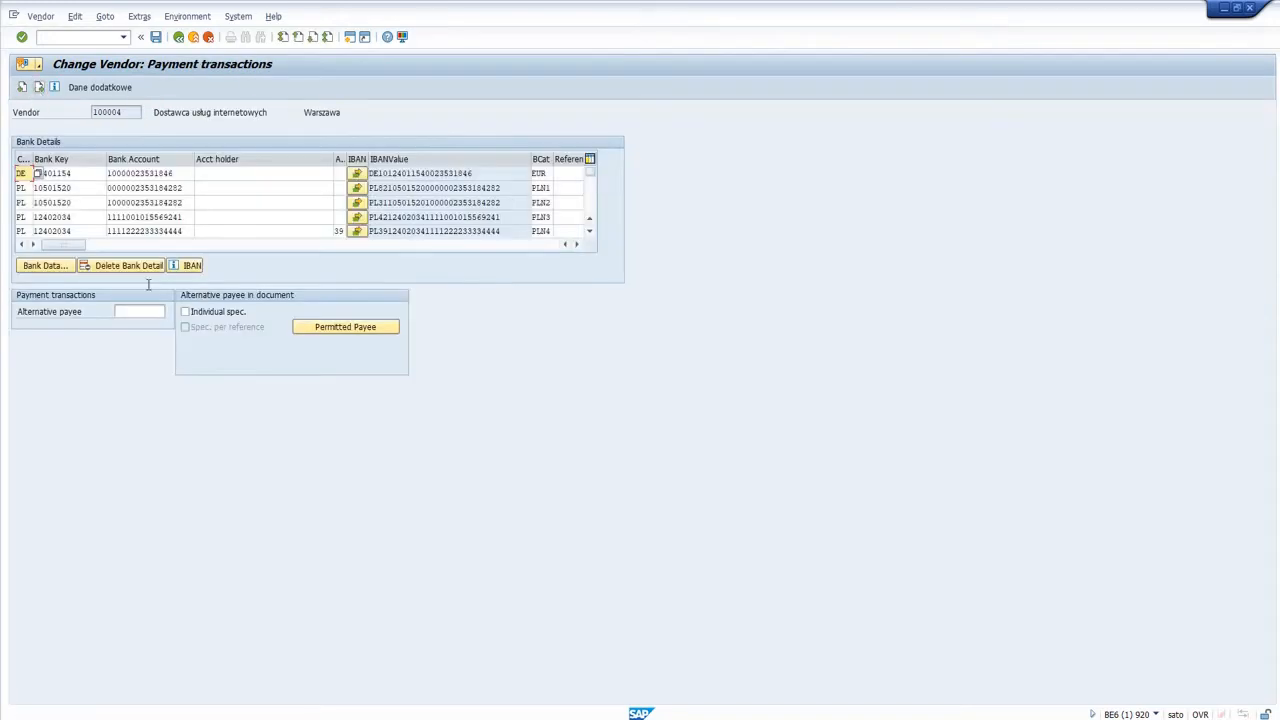
{"action": "double_click", "coordinate": [541, 174]}
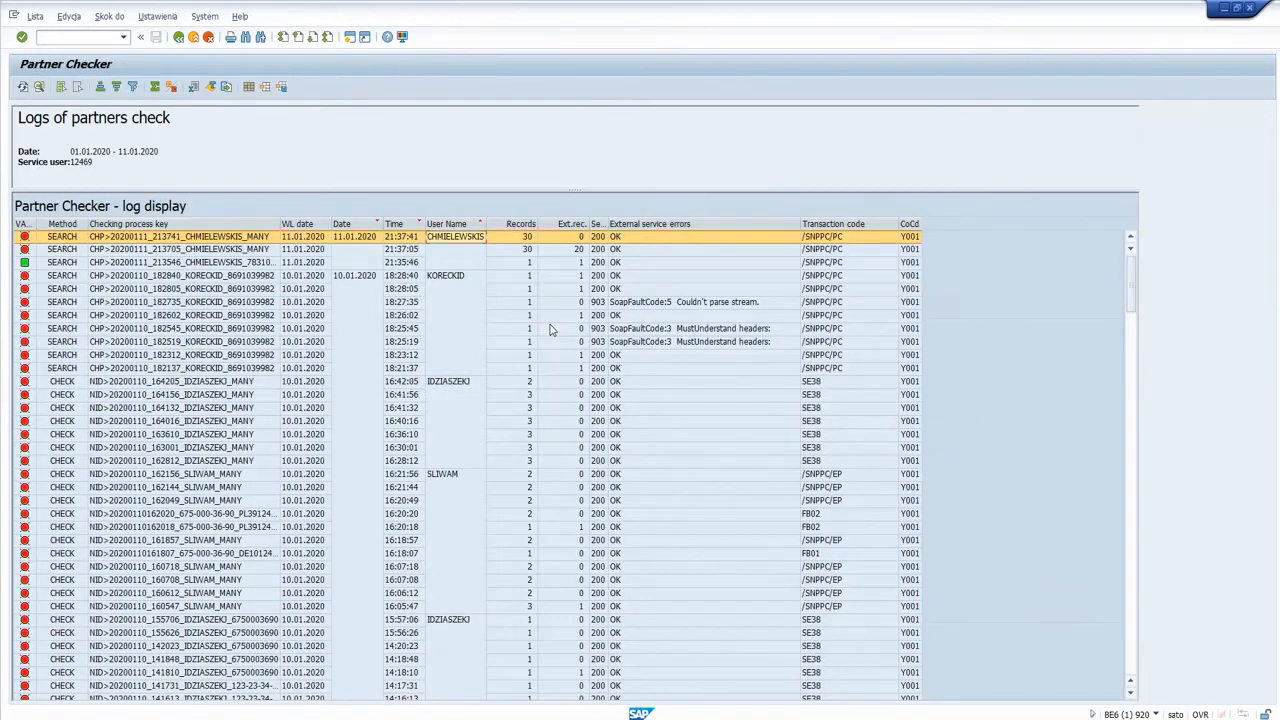
Leave the detailed list and check log and return to the Partner Checker selection screen.
{"action": "key", "text": "F3"}
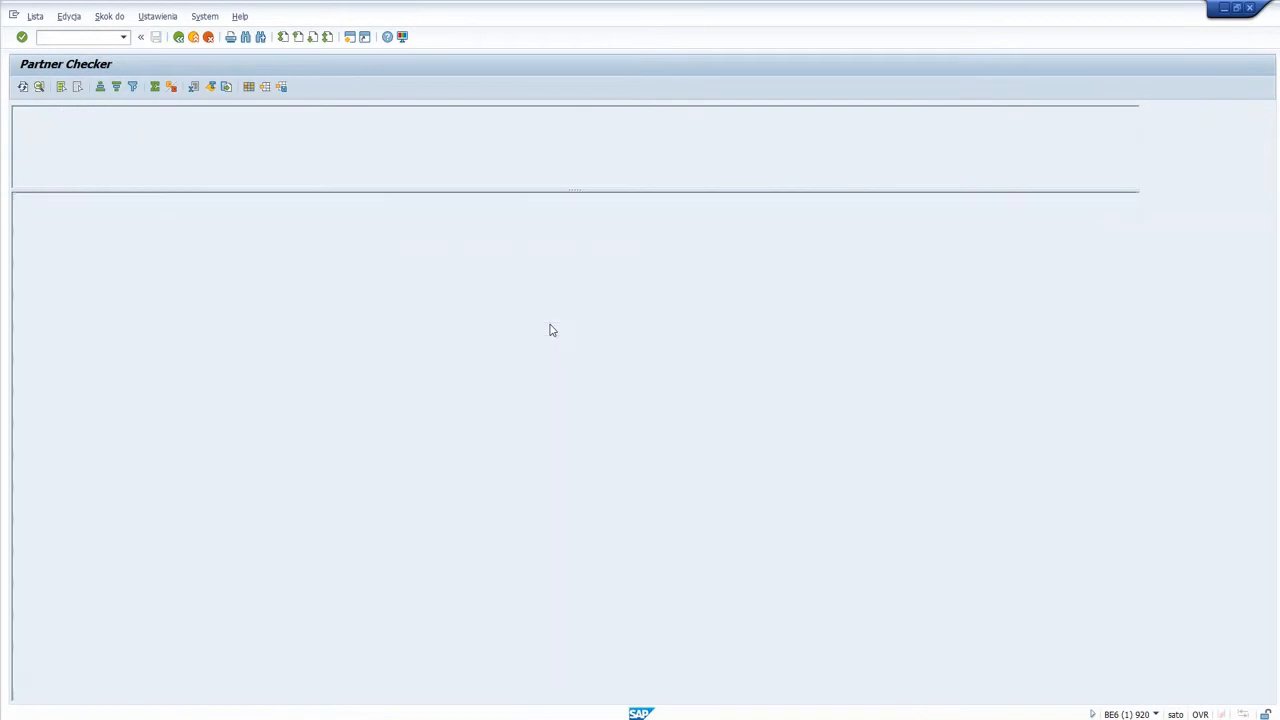
{"action": "scroll", "coordinate": [550, 330], "scroll_direction": "down", "scroll_amount": 1}
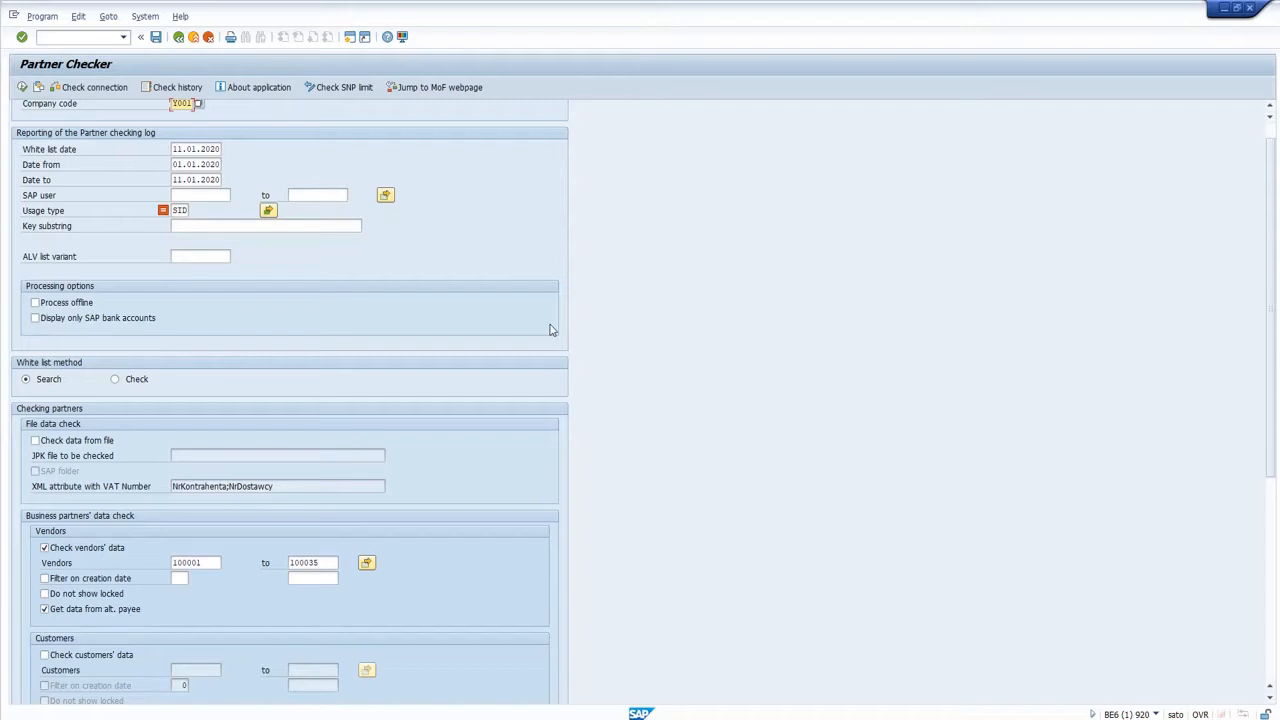
{"action": "scroll", "coordinate": [550, 330], "scroll_direction": "up", "scroll_amount": 1}
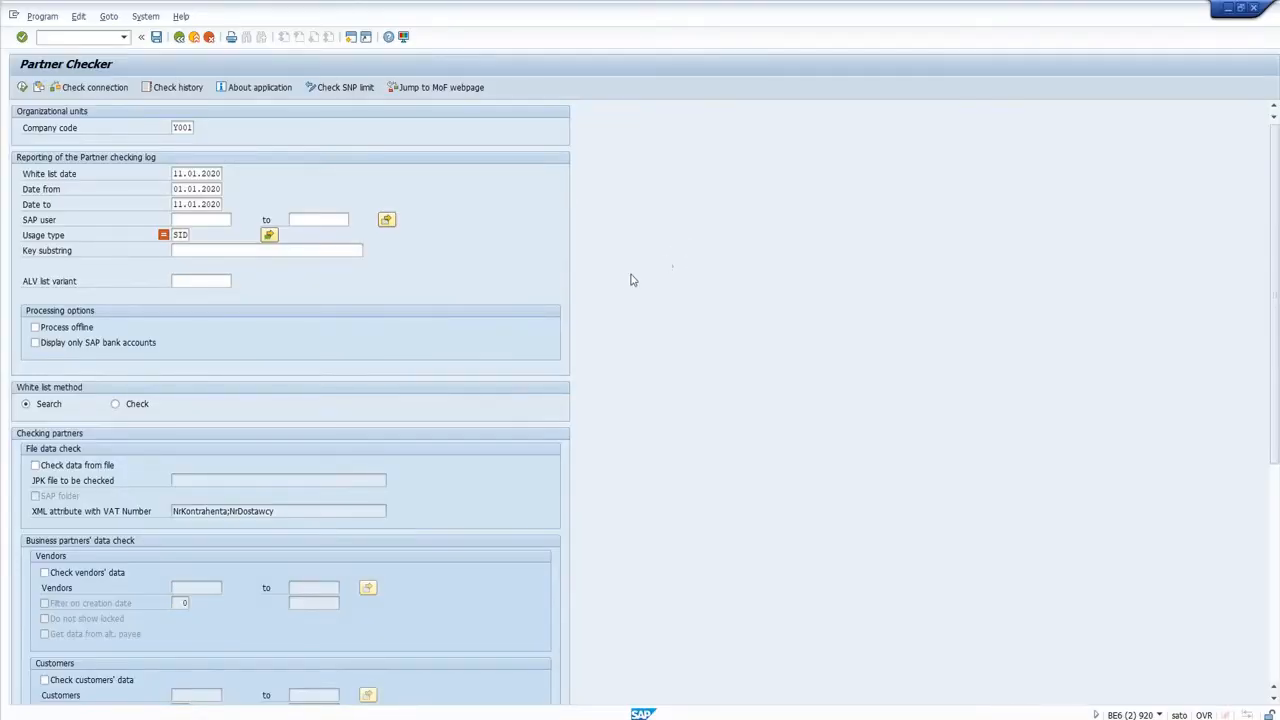
Replace the manually given VAT number to be checked with the German VAT number from the field's earlier entries.
{"action": "scroll", "coordinate": [626, 284], "scroll_direction": "down", "scroll_amount": 5}
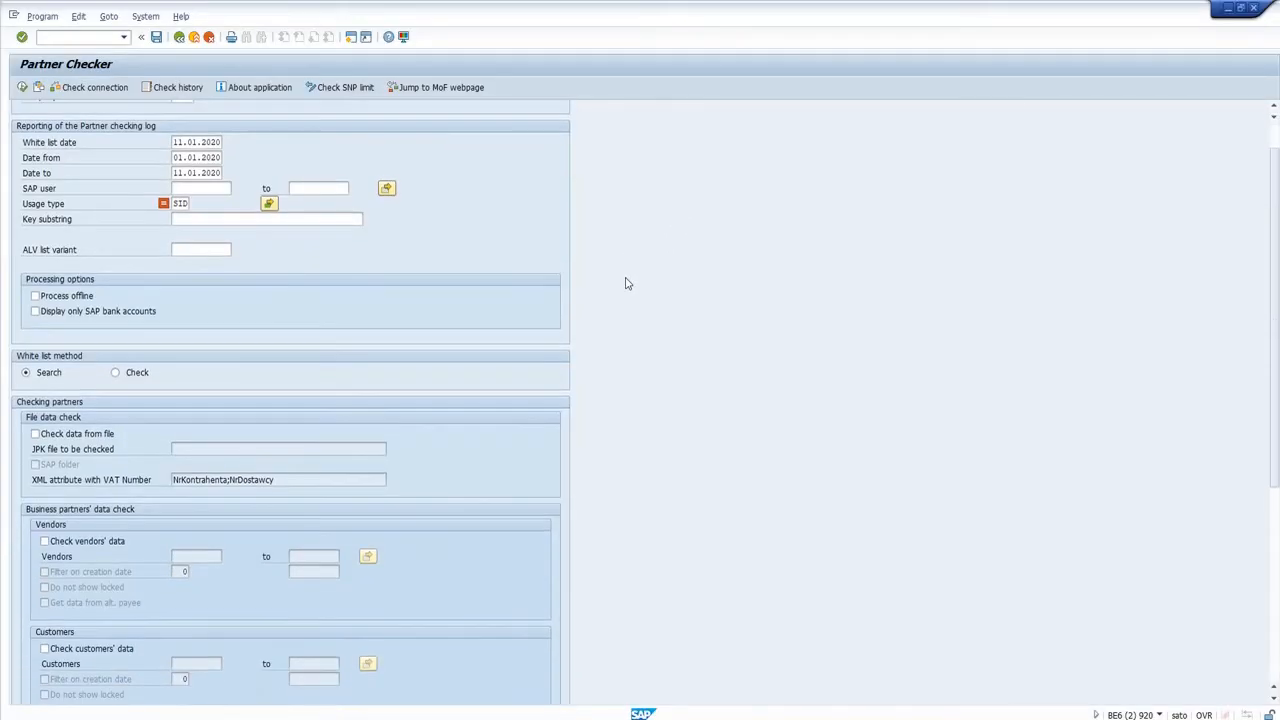
{"action": "scroll", "coordinate": [626, 284], "scroll_direction": "down", "scroll_amount": 5}
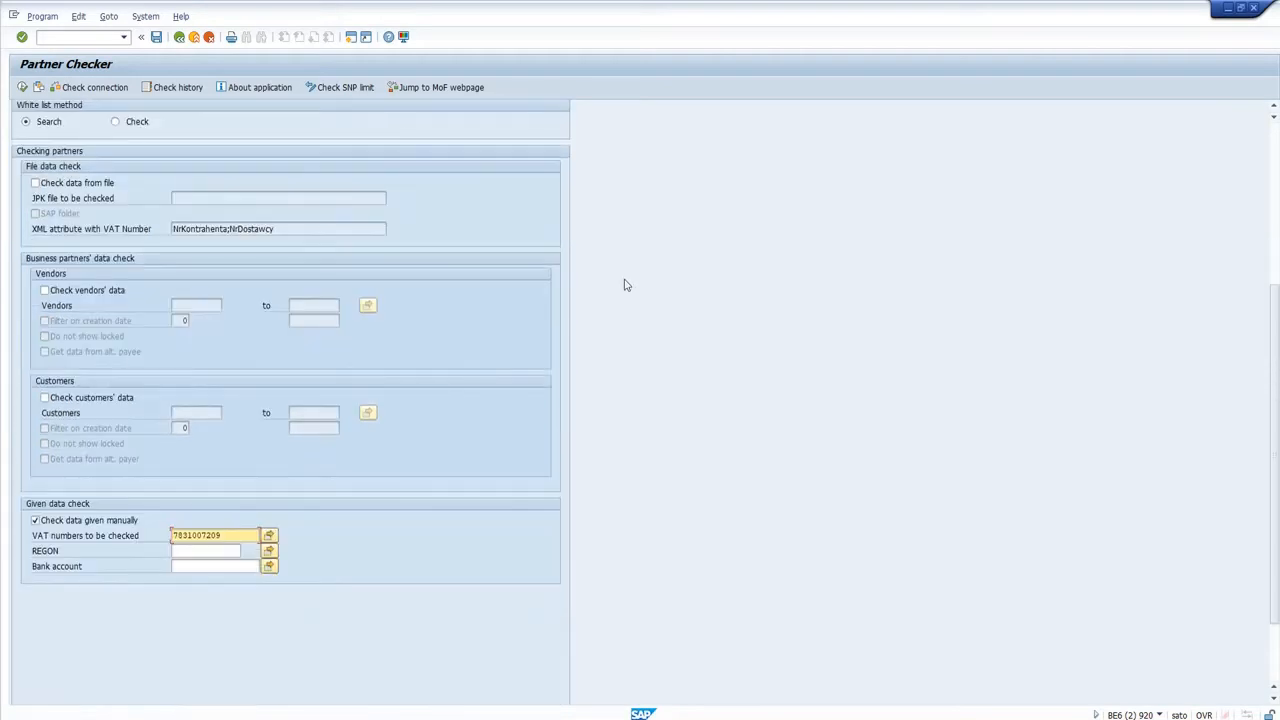
{"action": "double_click", "coordinate": [244, 530]}
{"action": "key", "text": "BackSpace"}
{"action": "key", "text": "Down"}
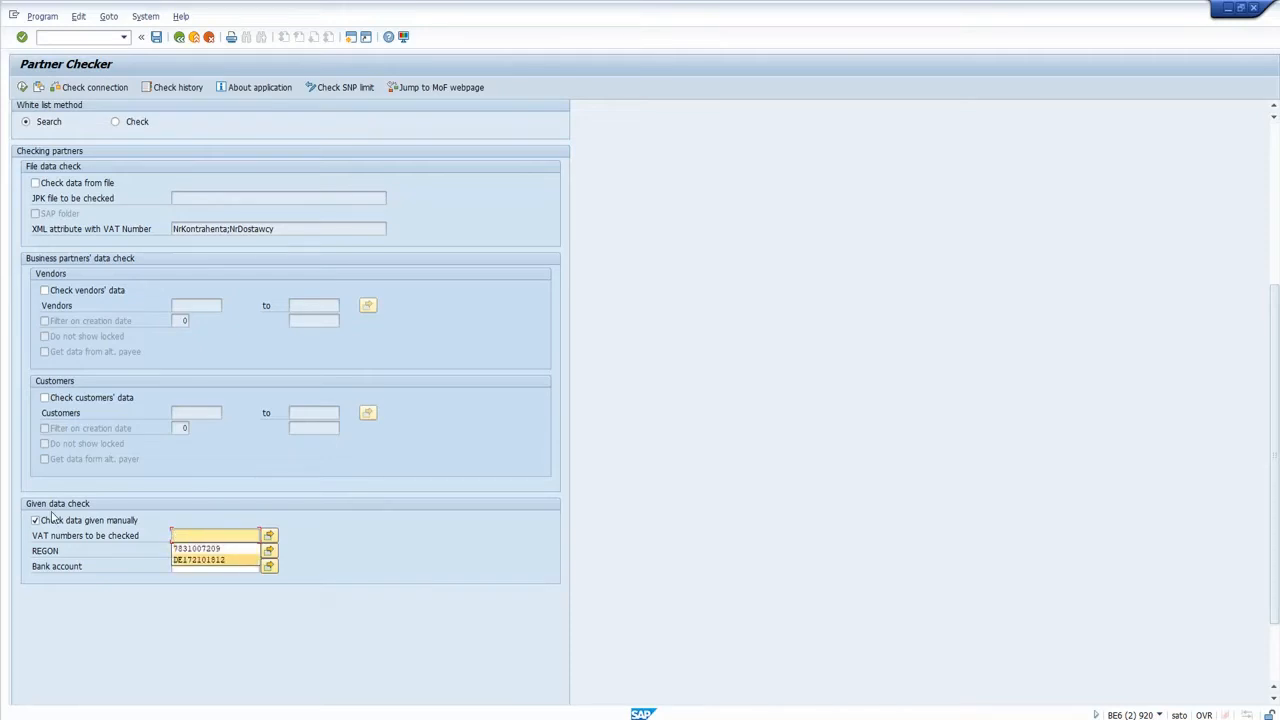
{"action": "key", "text": "Return"}
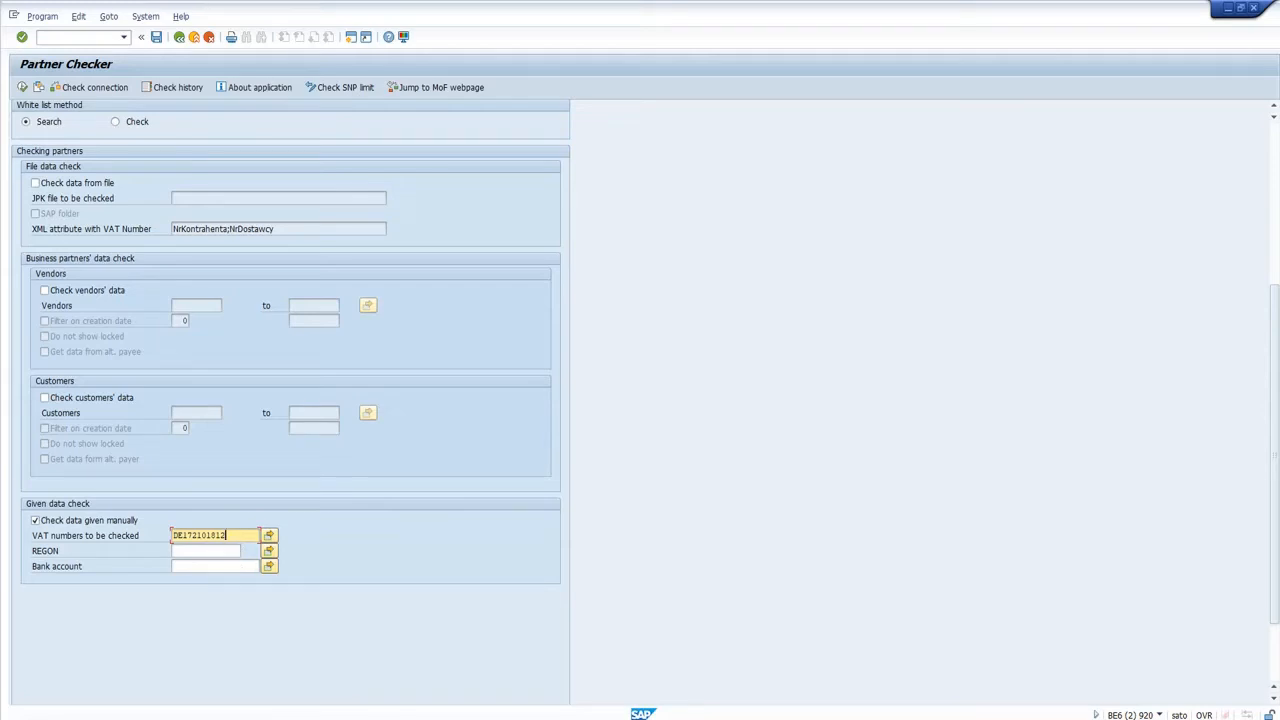
Switch to the VIES page in the browser and set its language to English.
{"action": "mouse_move", "coordinate": [280, 719]}
{"action": "left_click", "coordinate": [340, 688]}
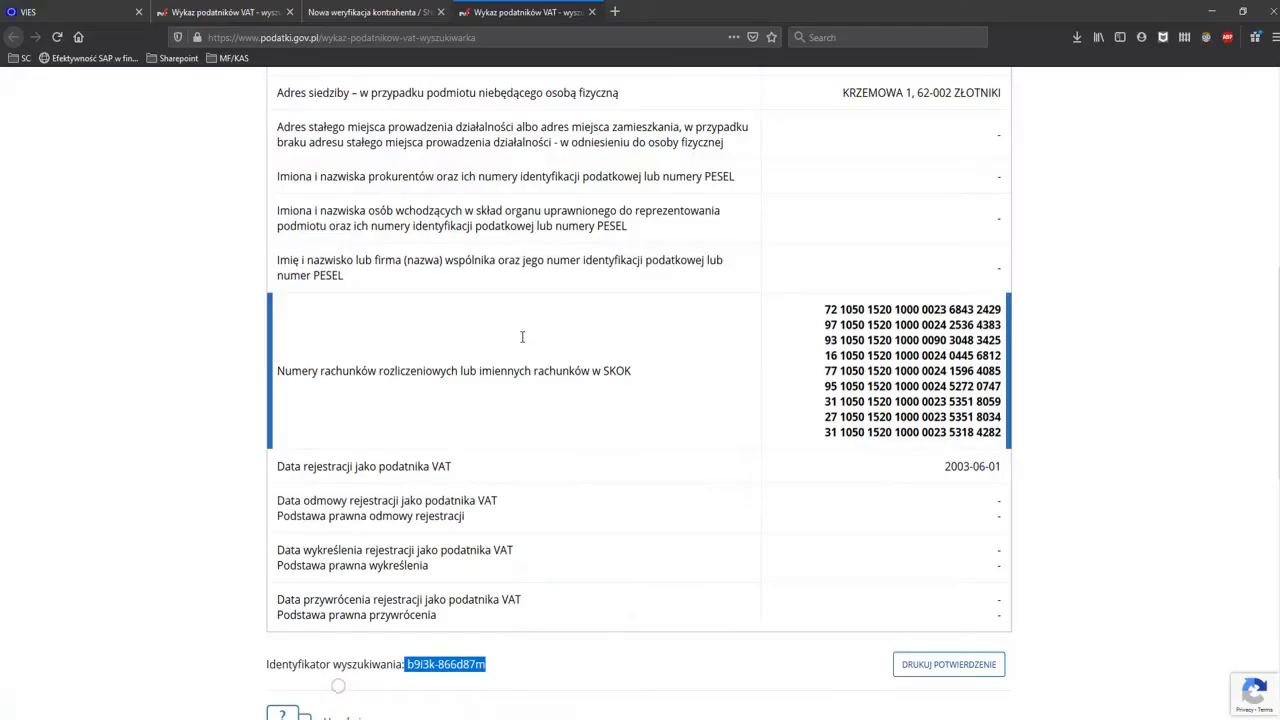
{"action": "left_click", "coordinate": [89, 19]}
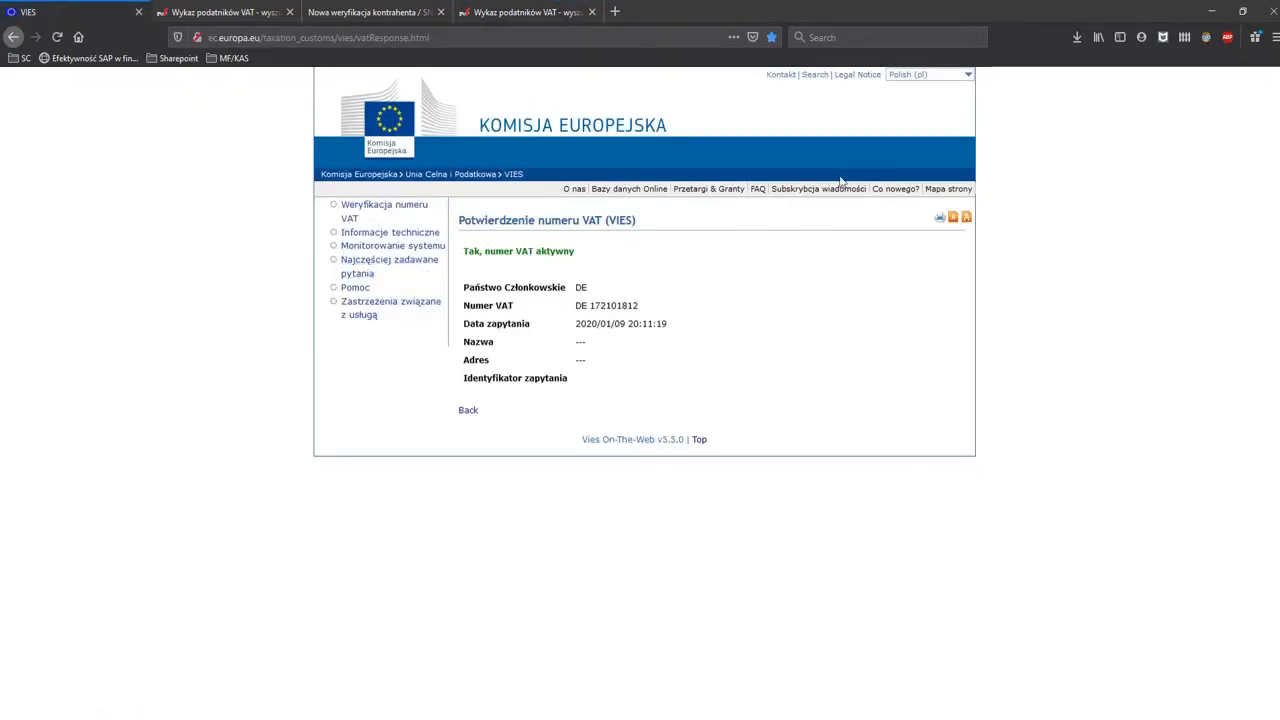
{"action": "left_click", "coordinate": [932, 75]}
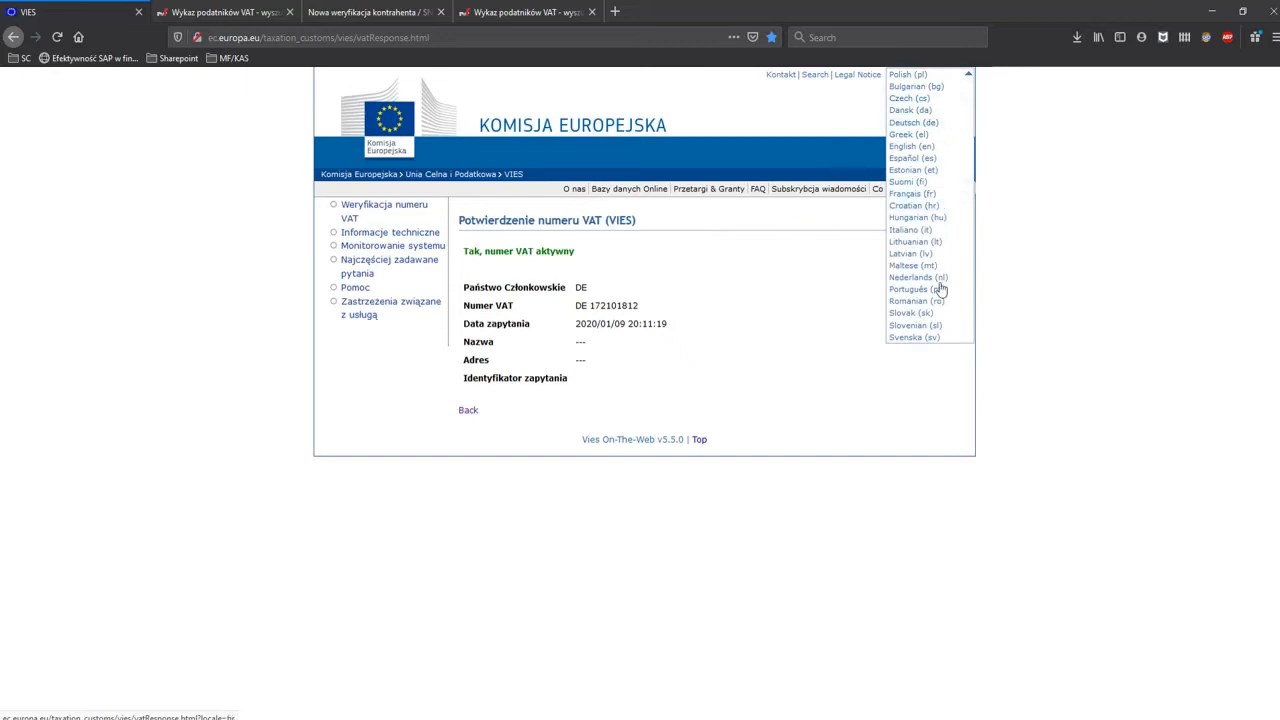
{"action": "left_click", "coordinate": [923, 146]}
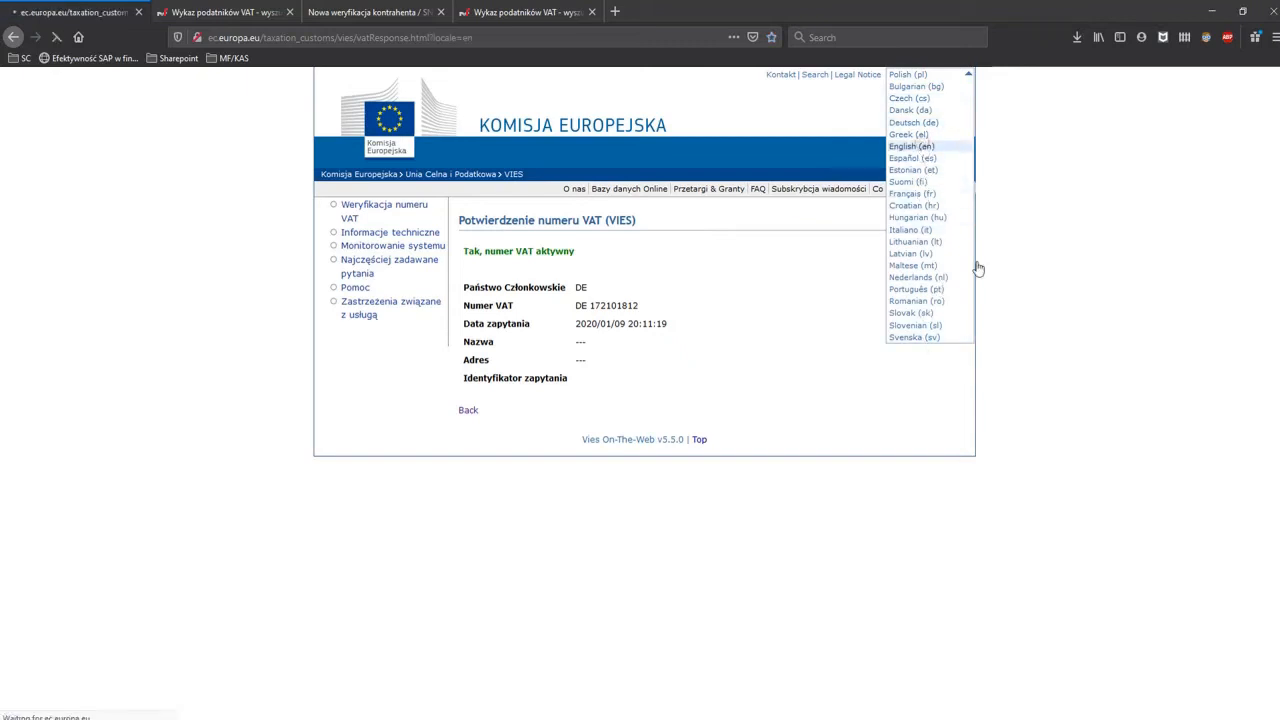
Verify the German VAT number copied from Partner Checker in VIES, with DE-Germany as member state, and highlight the validation message.
{"action": "left_click", "coordinate": [660, 305]}
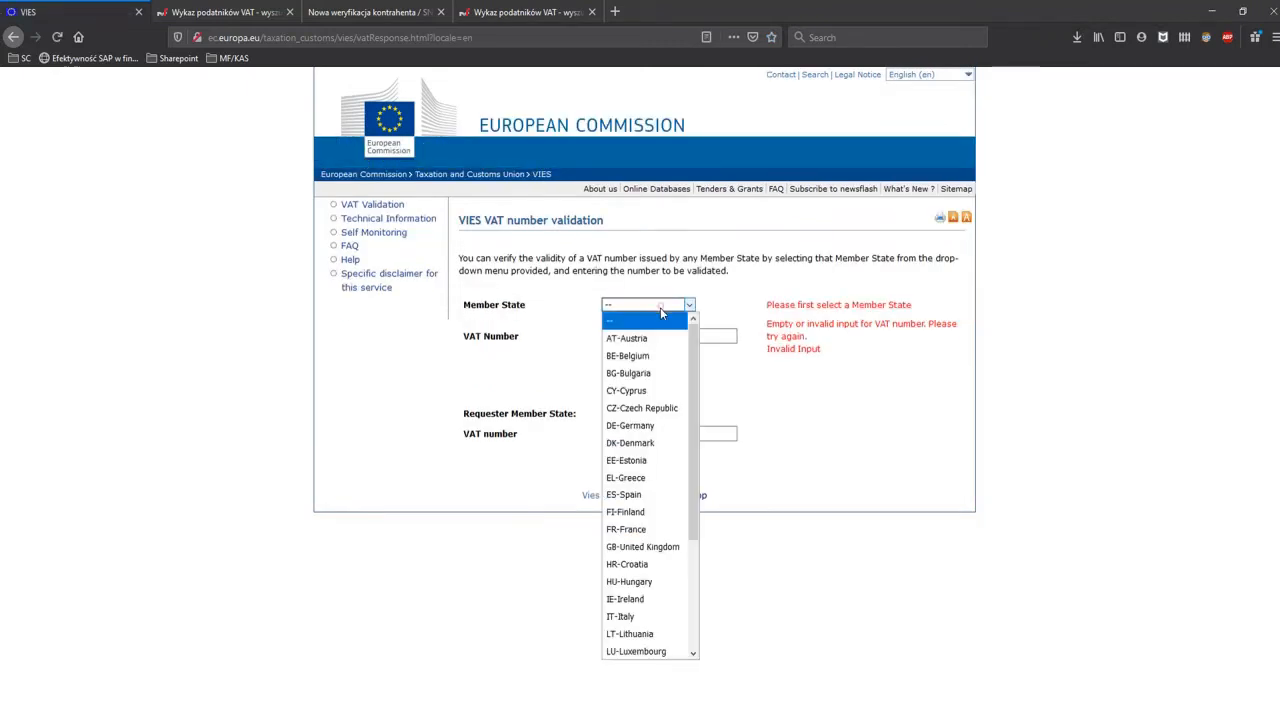
{"action": "key", "text": "d"}
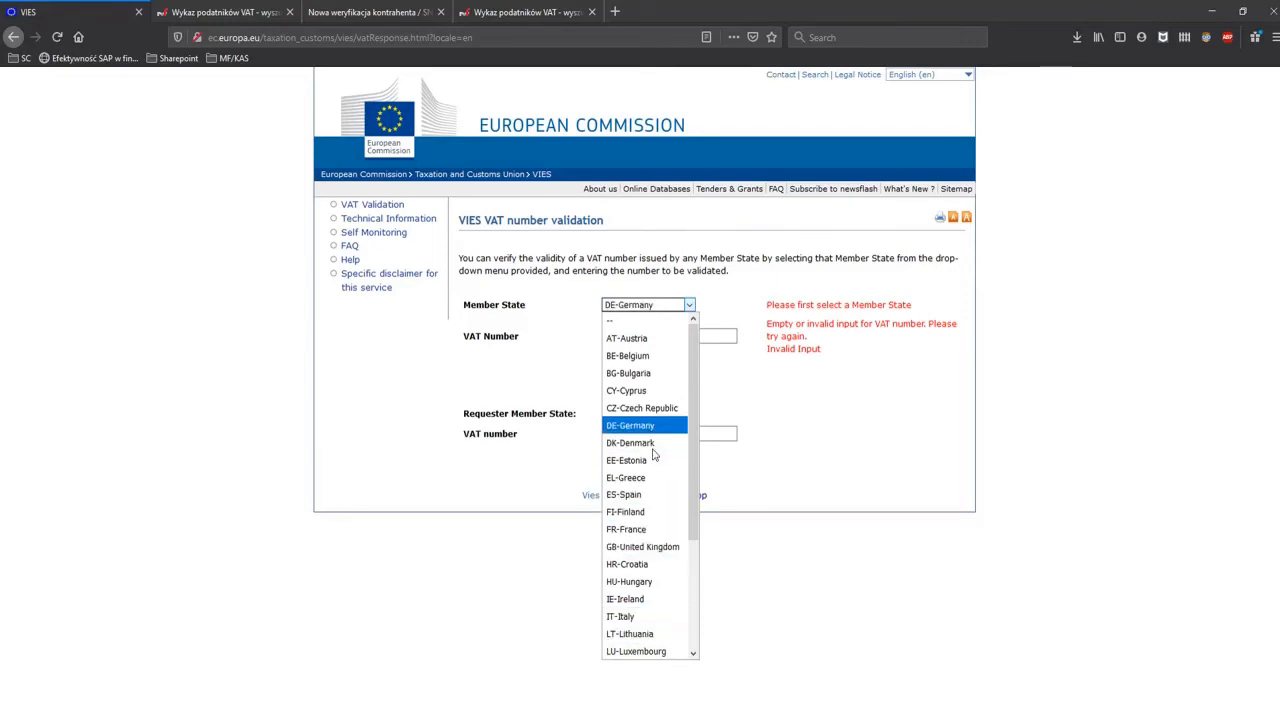
{"action": "key", "text": "Return"}
{"action": "key", "text": "alt+Tab"}
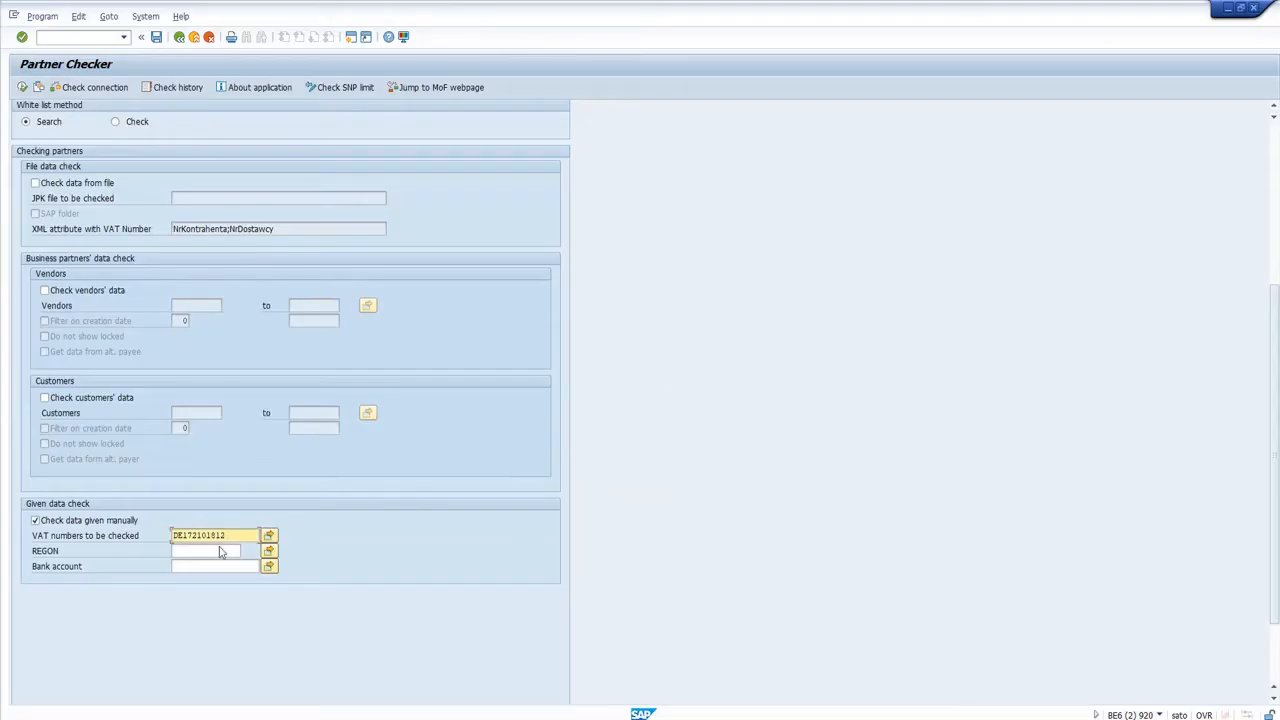
{"action": "left_click_drag", "start_coordinate": [231, 538], "coordinate": [186, 533]}
{"action": "key", "text": "ctrl+c"}
{"action": "key", "text": "alt+Tab"}
{"action": "left_click", "coordinate": [646, 337]}
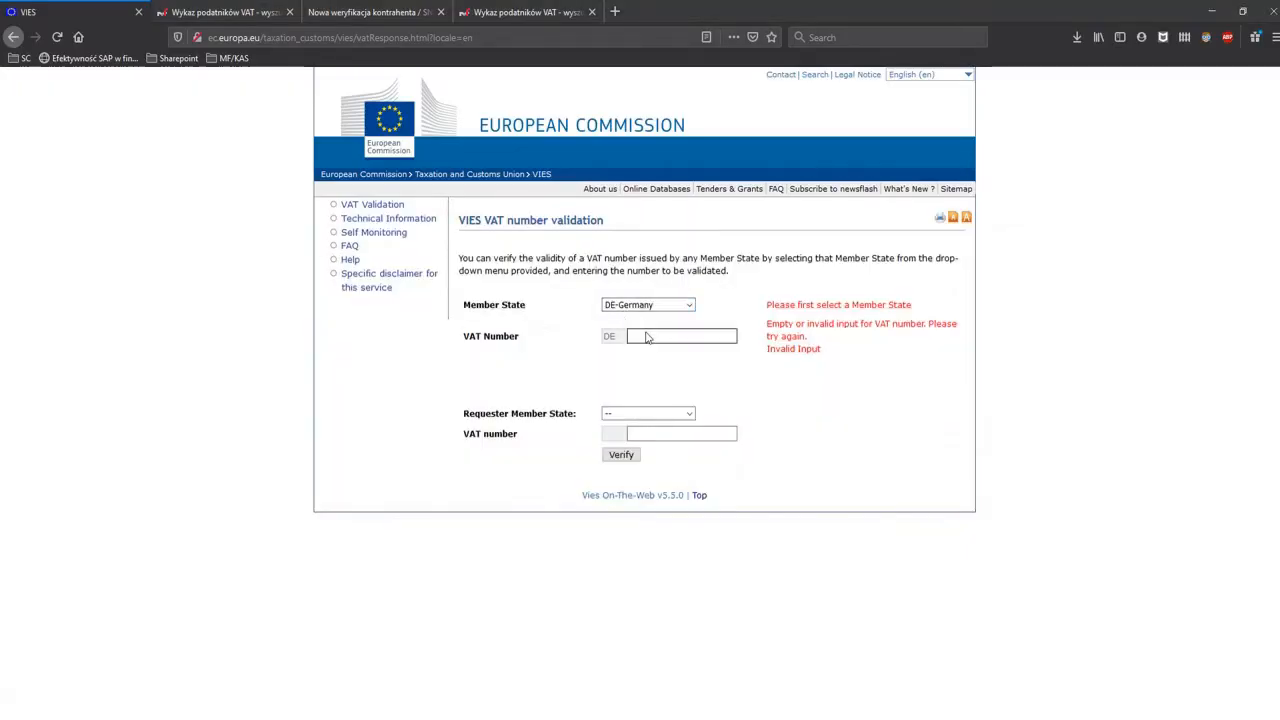
{"action": "key", "text": "ctrl+v"}
{"action": "left_click", "coordinate": [617, 455]}
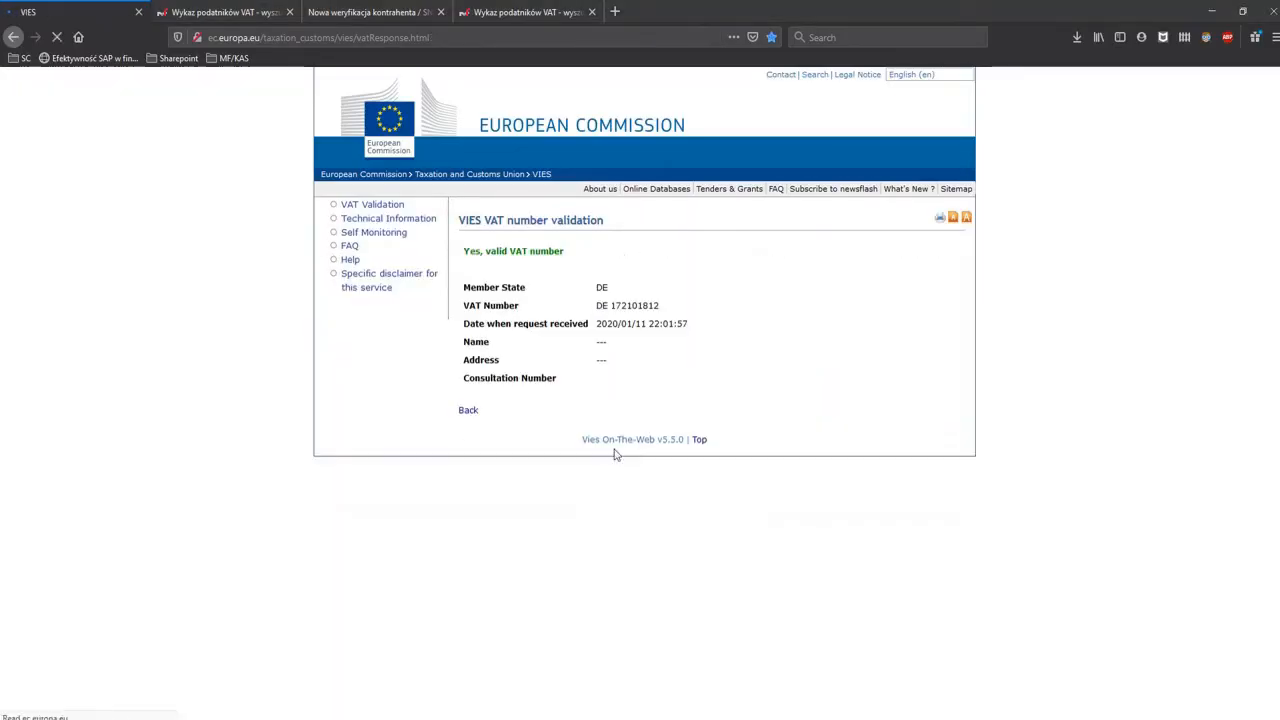
{"action": "left_click_drag", "start_coordinate": [465, 251], "coordinate": [567, 258]}
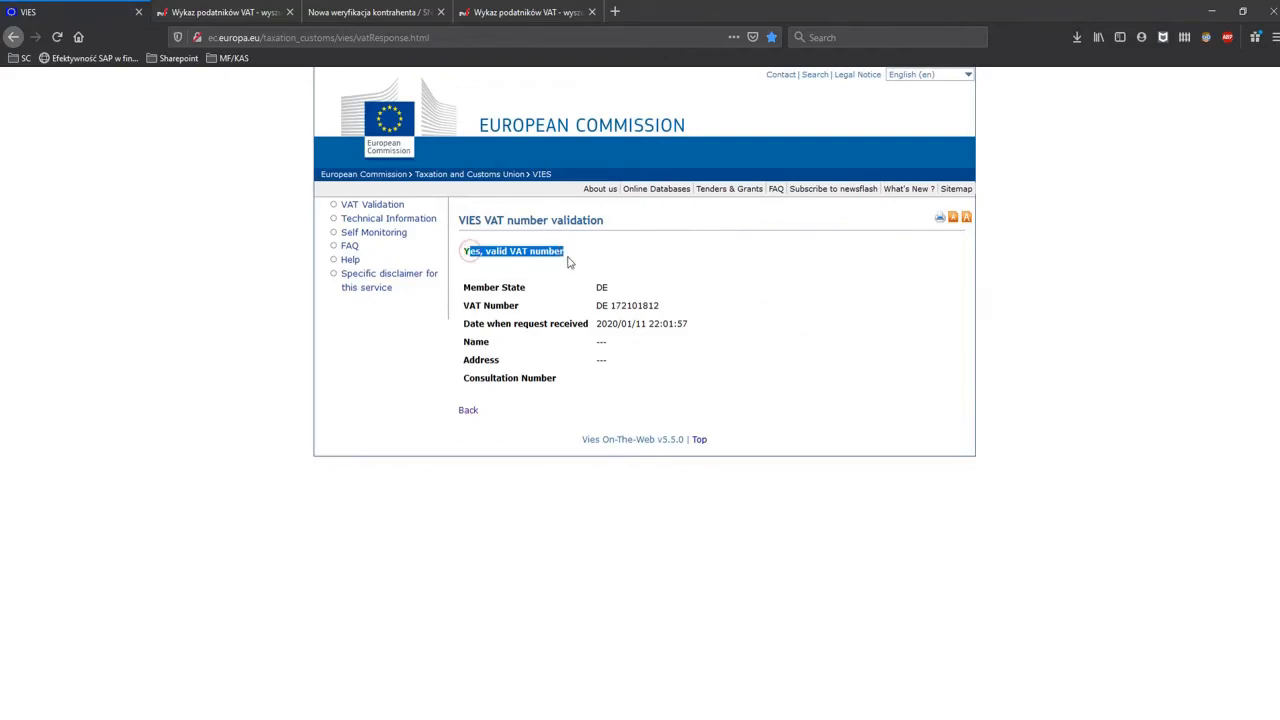
Return to SAP, execute the Partner Checker search for the German VAT number and select its new log entry.
{"action": "left_click", "coordinate": [1212, 11]}
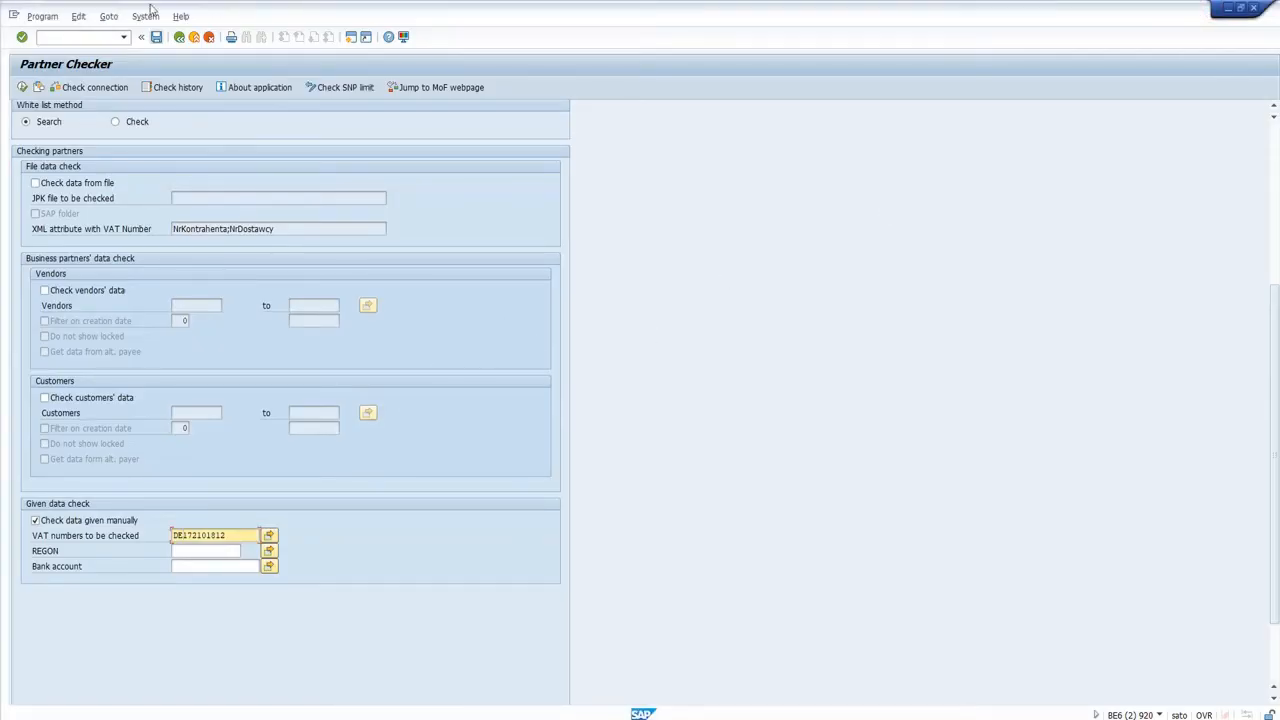
{"action": "left_click", "coordinate": [23, 88]}
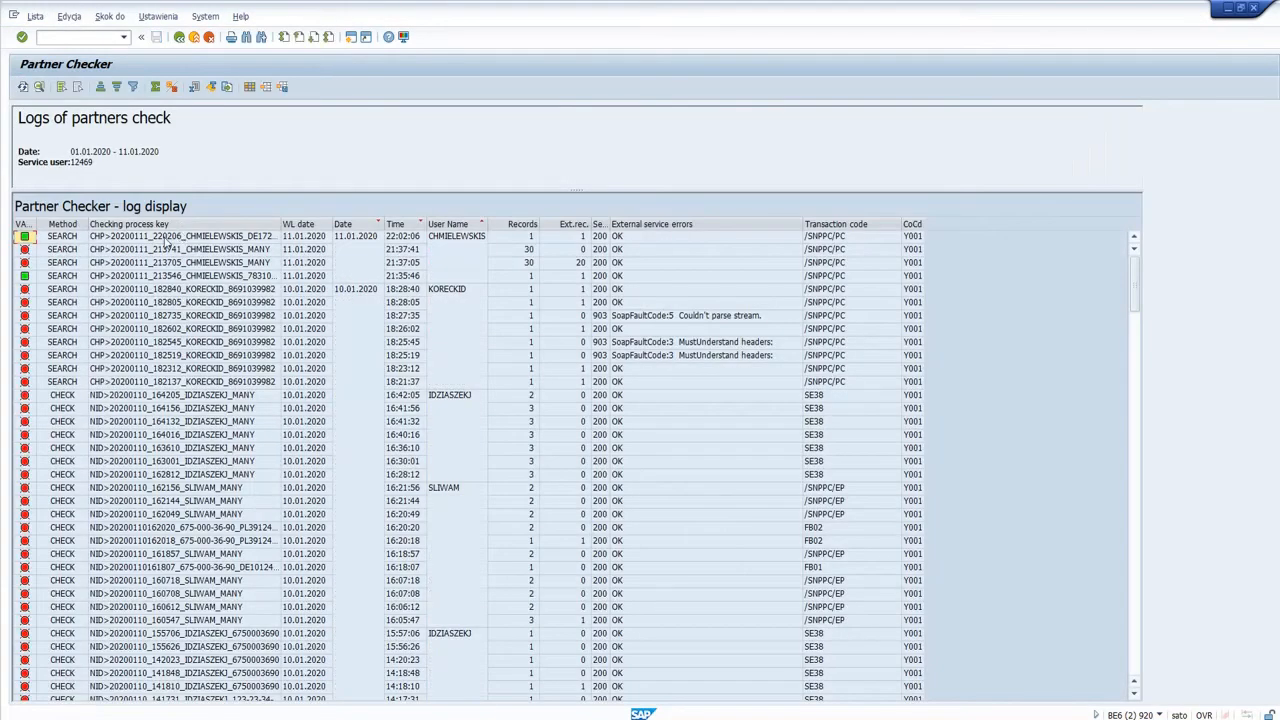
{"action": "left_click", "coordinate": [165, 240]}
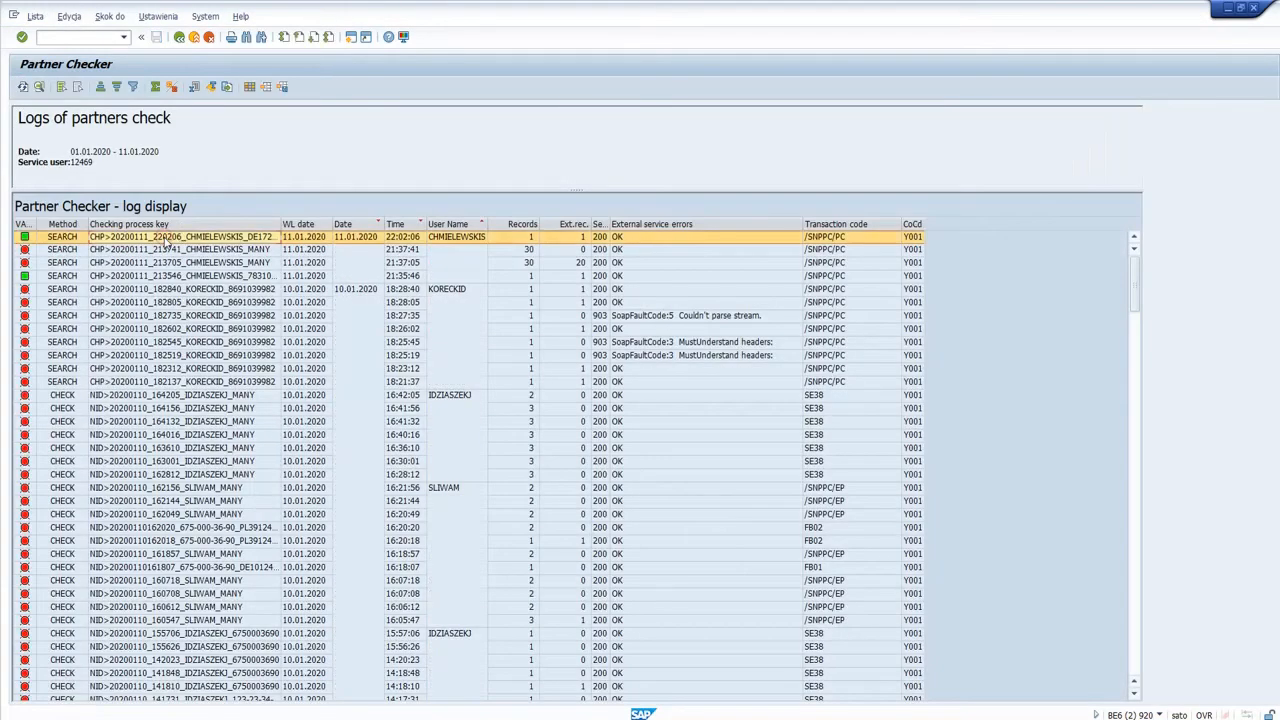
Open the detailed list of checks for the German VAT number's search log and point out the service and message.
{"action": "double_click", "coordinate": [167, 242]}
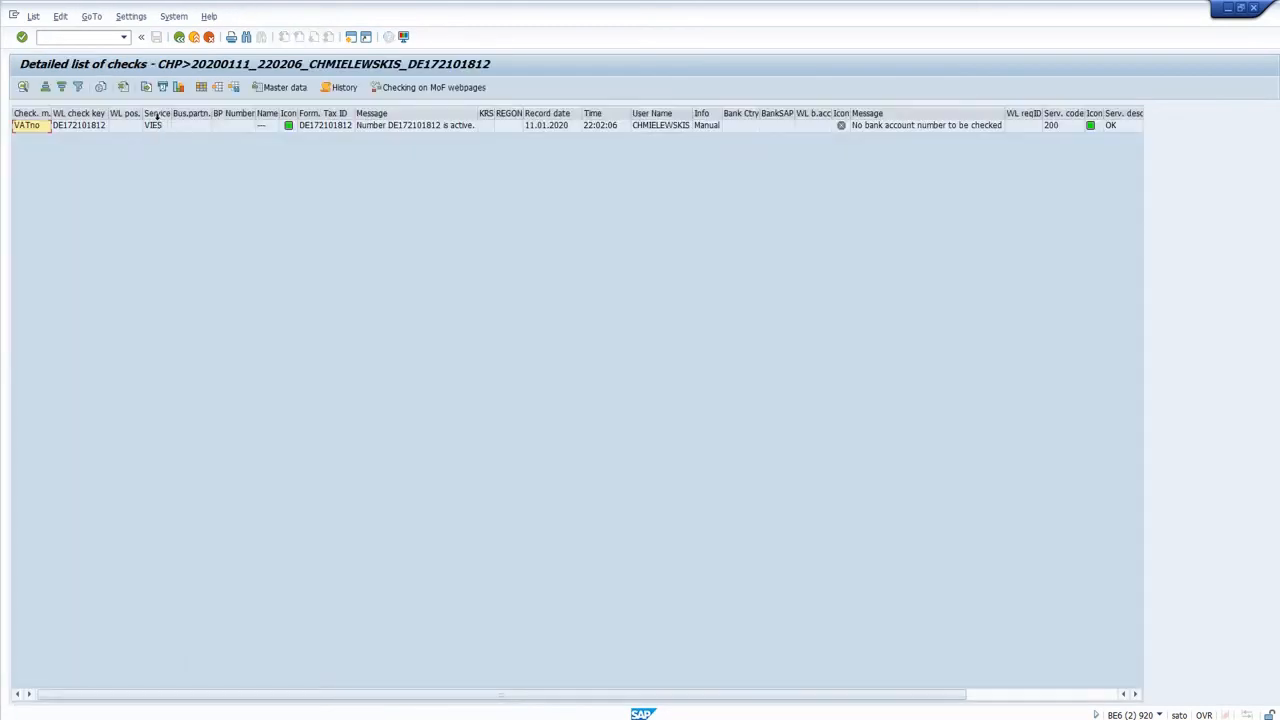
{"action": "left_click", "coordinate": [159, 116]}
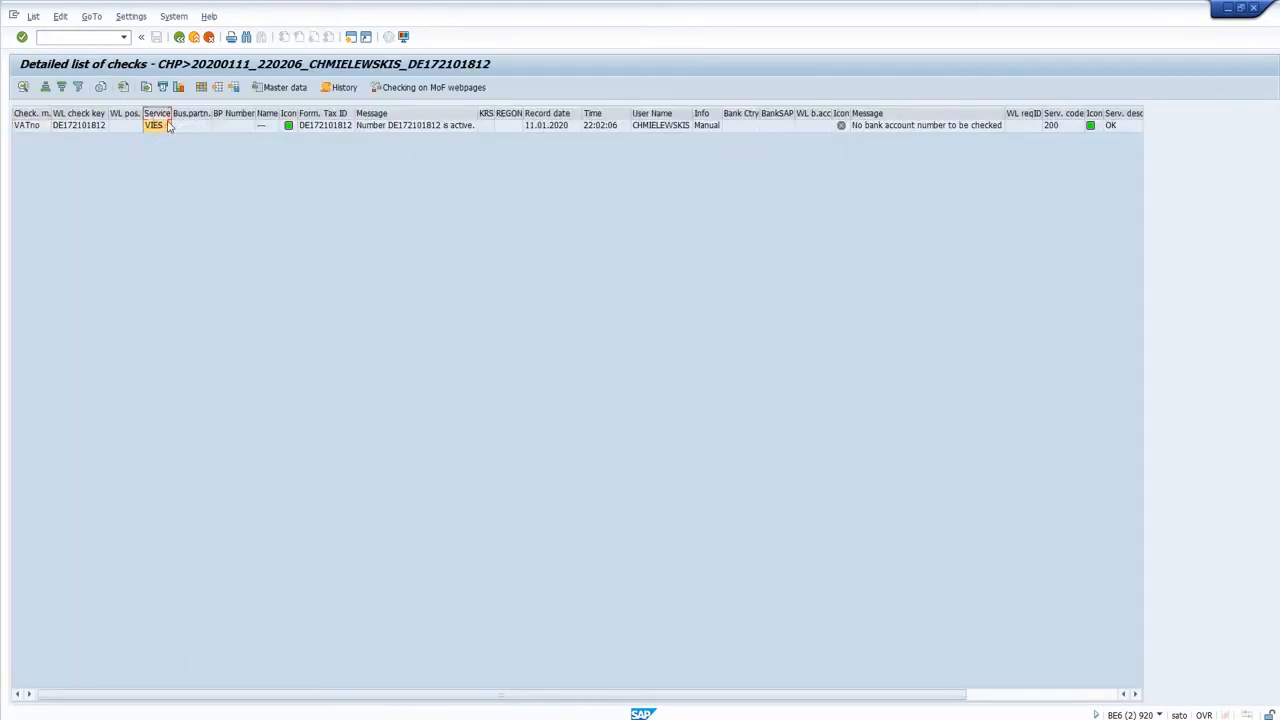
{"action": "left_click", "coordinate": [380, 130]}
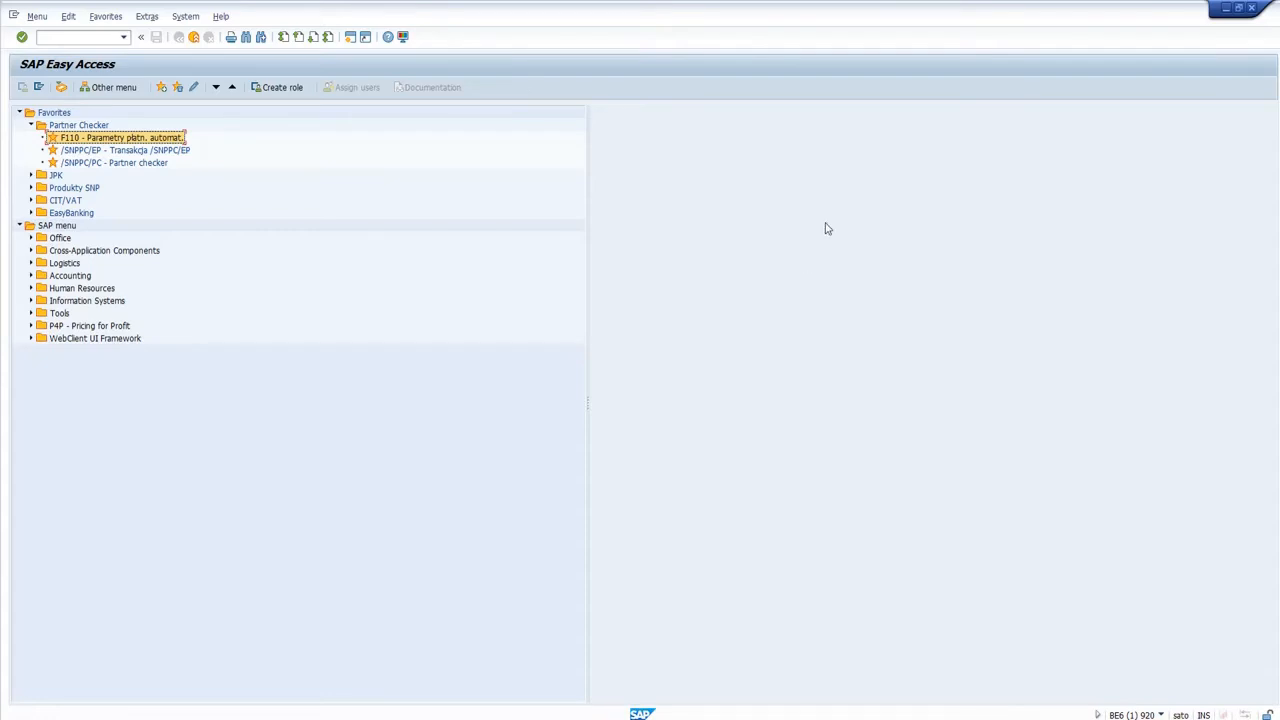
Open the F110 automatic payment transaction and review the run's parameters before returning to its status.
{"action": "double_click", "coordinate": [145, 140]}
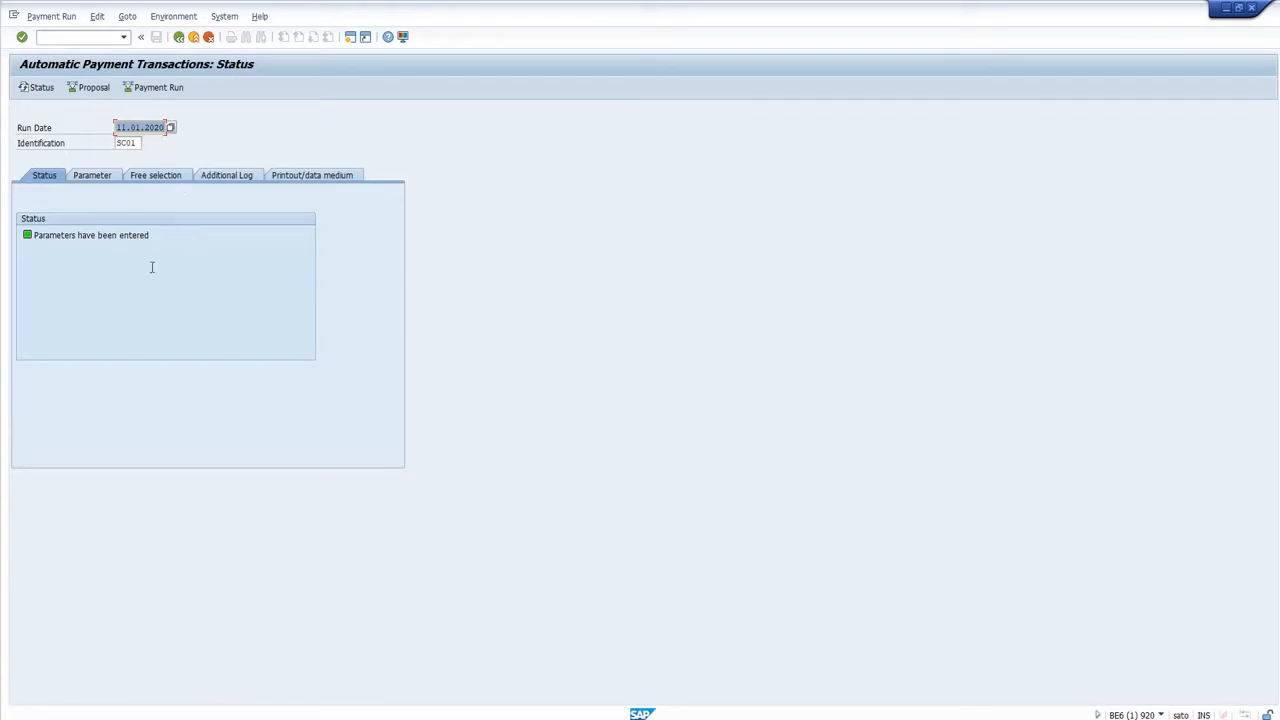
{"action": "left_click", "coordinate": [118, 175]}
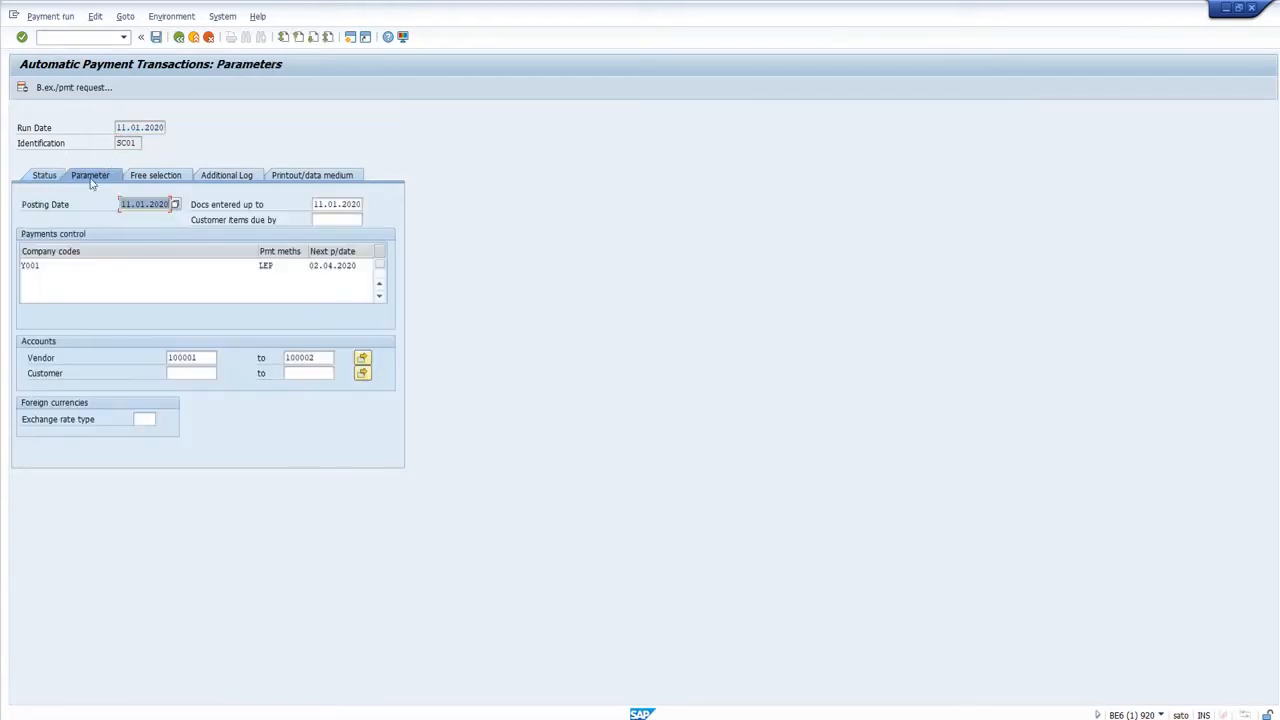
{"action": "left_click", "coordinate": [44, 176]}
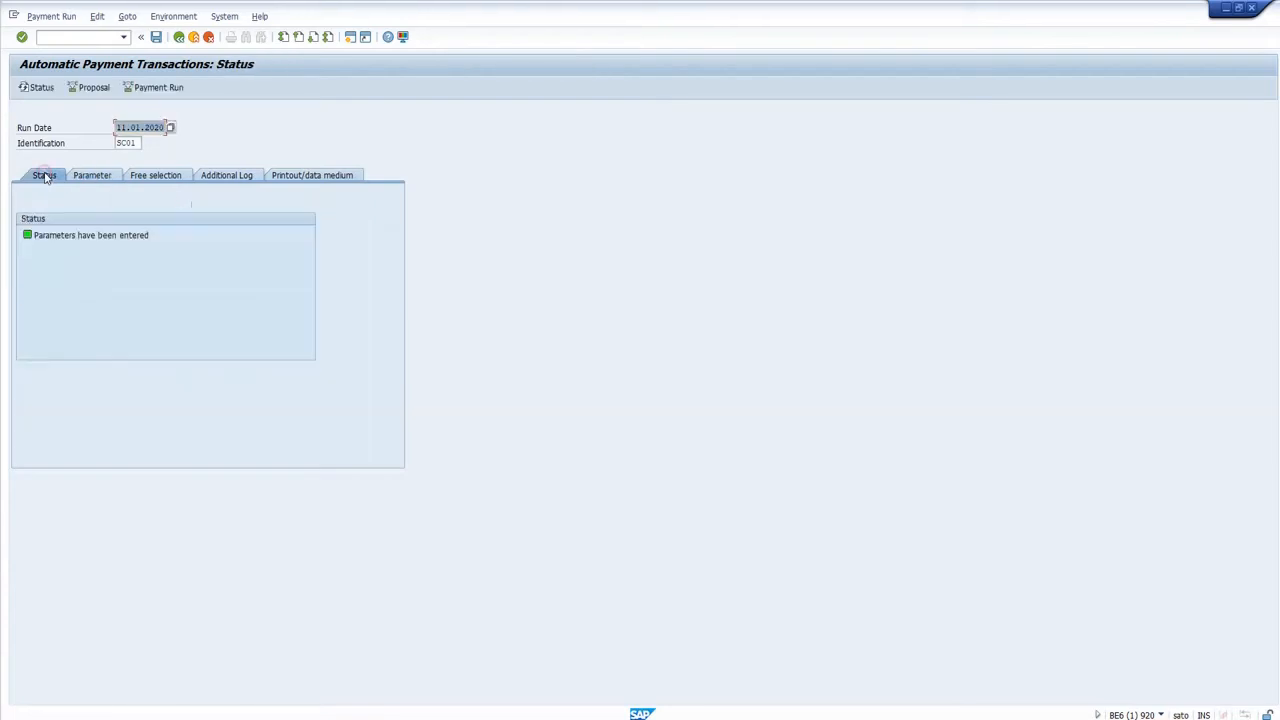
Schedule the payment proposal to start immediately without a payment medium, and display the proposal once created.
{"action": "left_click", "coordinate": [90, 96]}
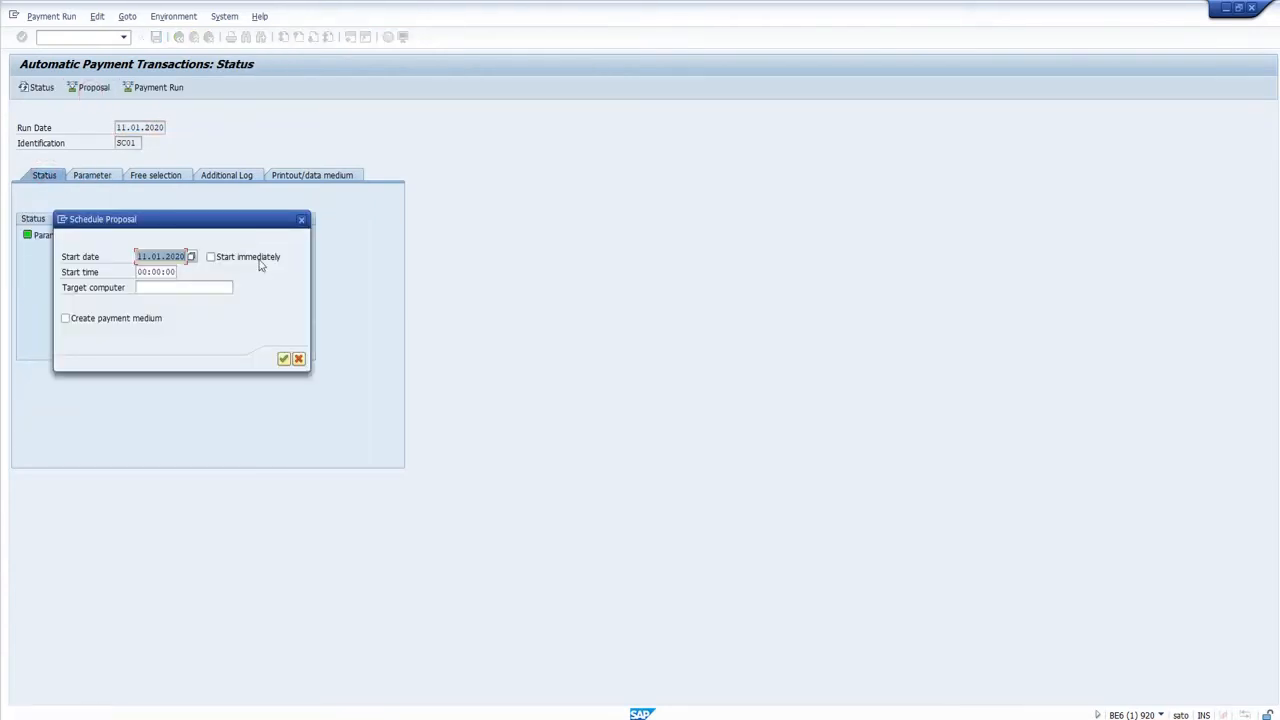
{"action": "left_click", "coordinate": [258, 258]}
{"action": "left_click", "coordinate": [284, 359]}
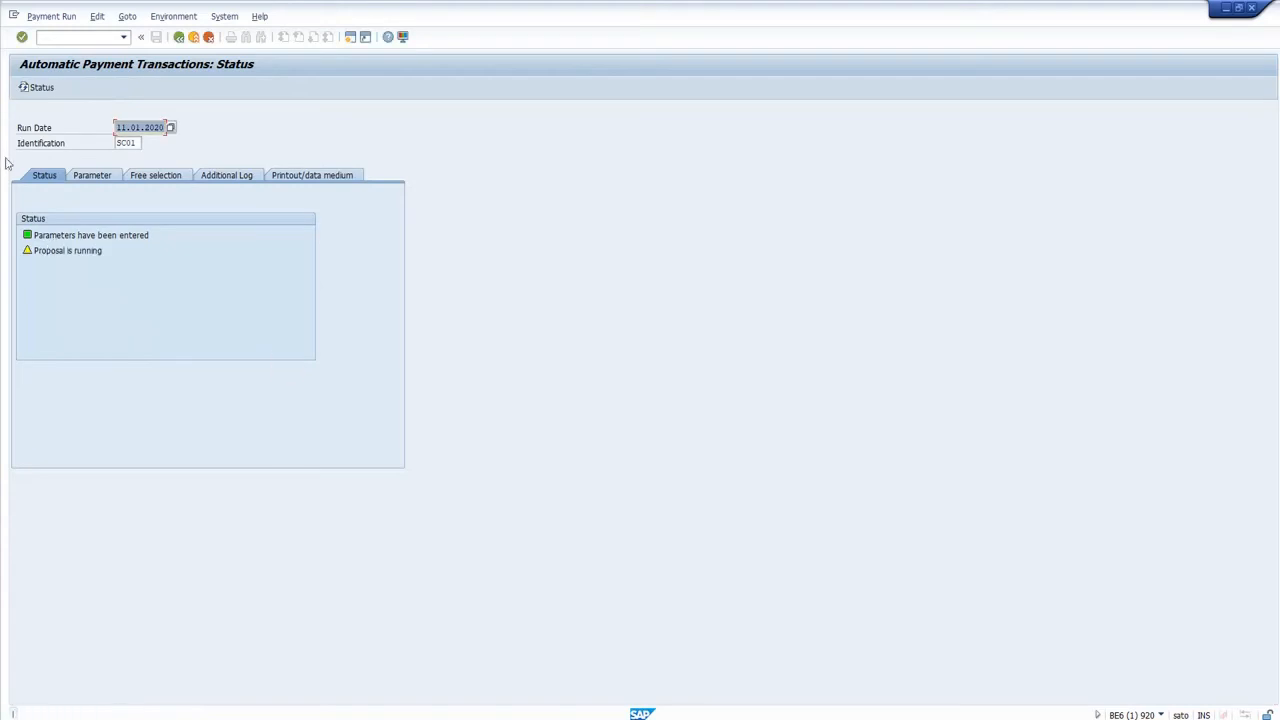
{"action": "left_click", "coordinate": [29, 91]}
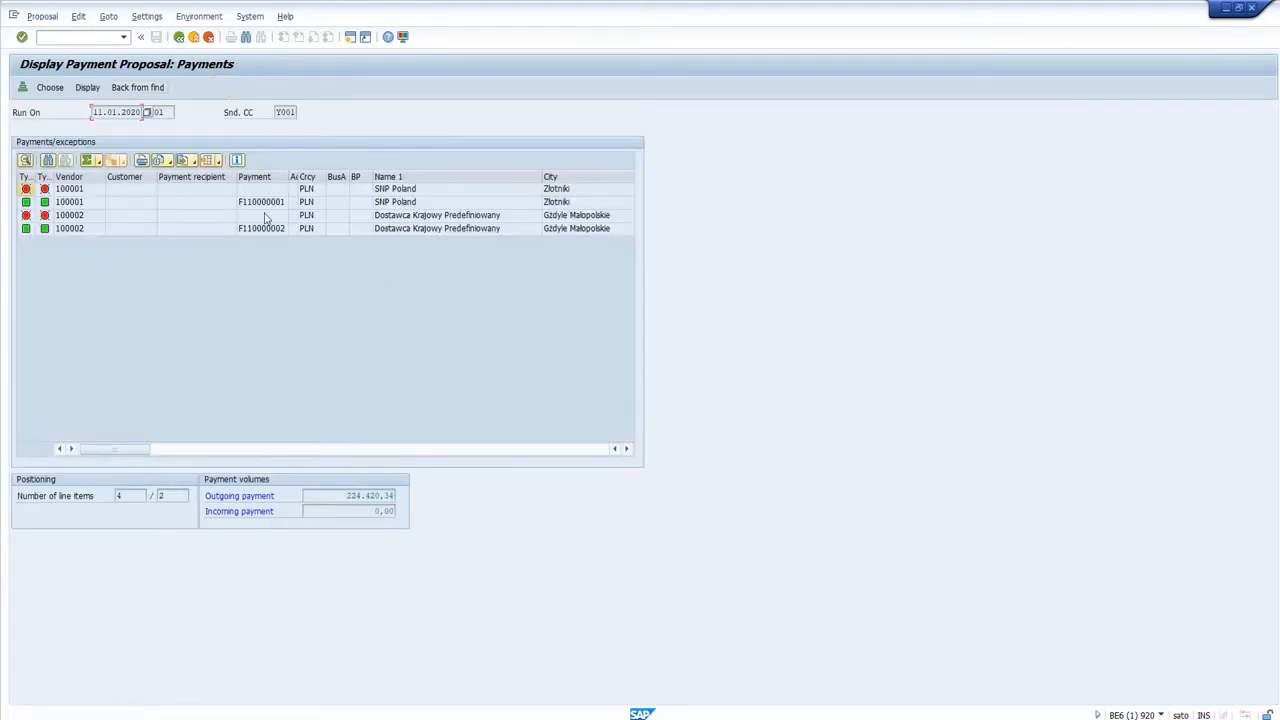
Examine the paid items of the SNP Poland payment in the proposal and return to the payments list.
{"action": "left_click", "coordinate": [258, 190]}
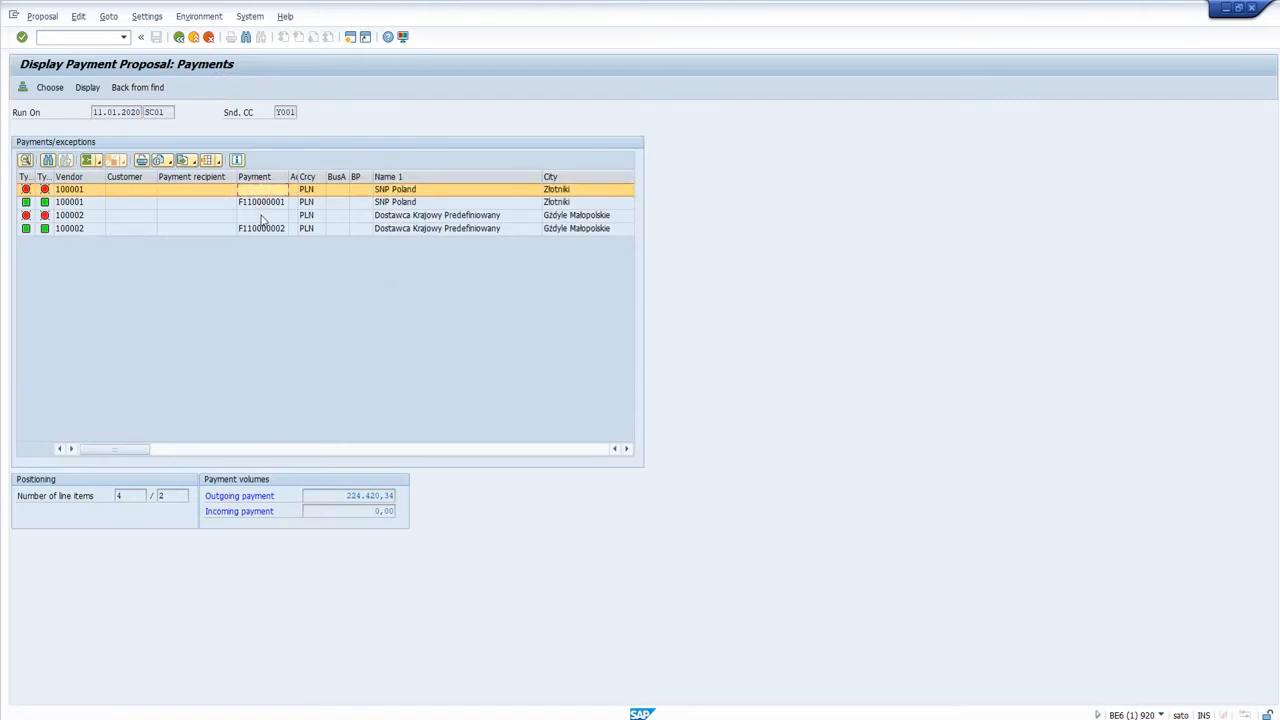
{"action": "left_click", "coordinate": [260, 216]}
{"action": "double_click", "coordinate": [262, 201]}
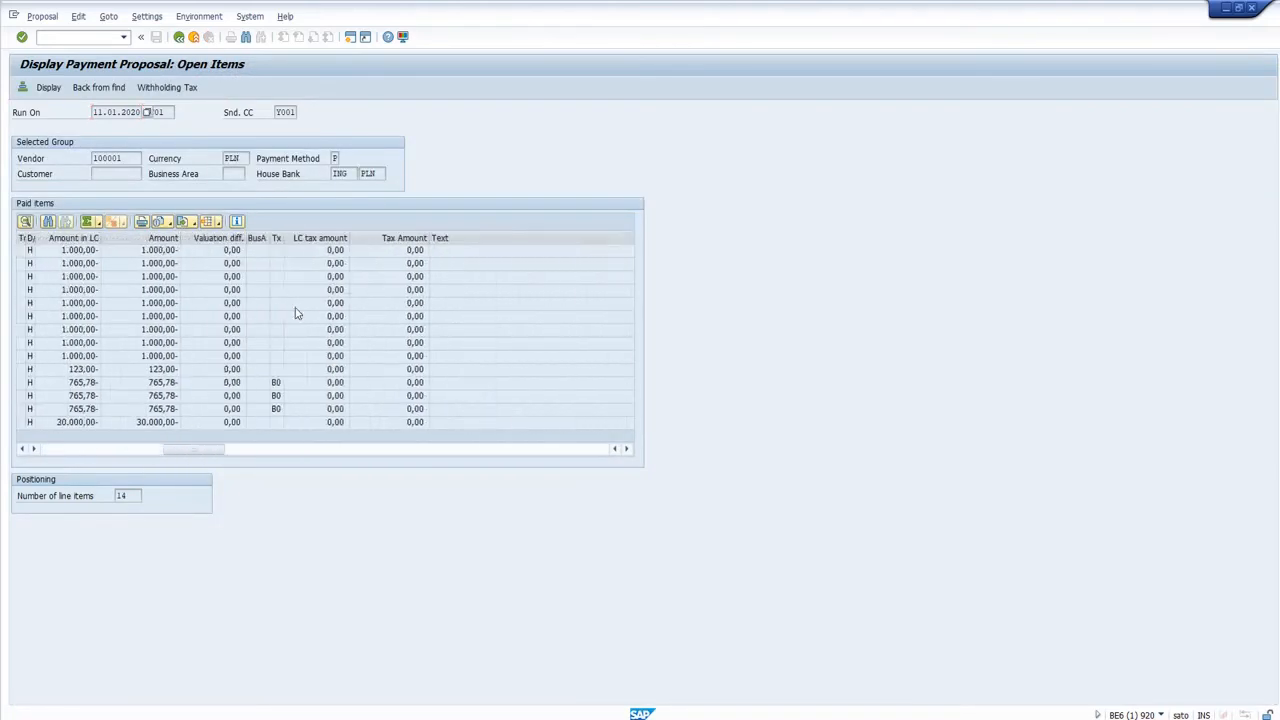
{"action": "key", "text": "F3"}
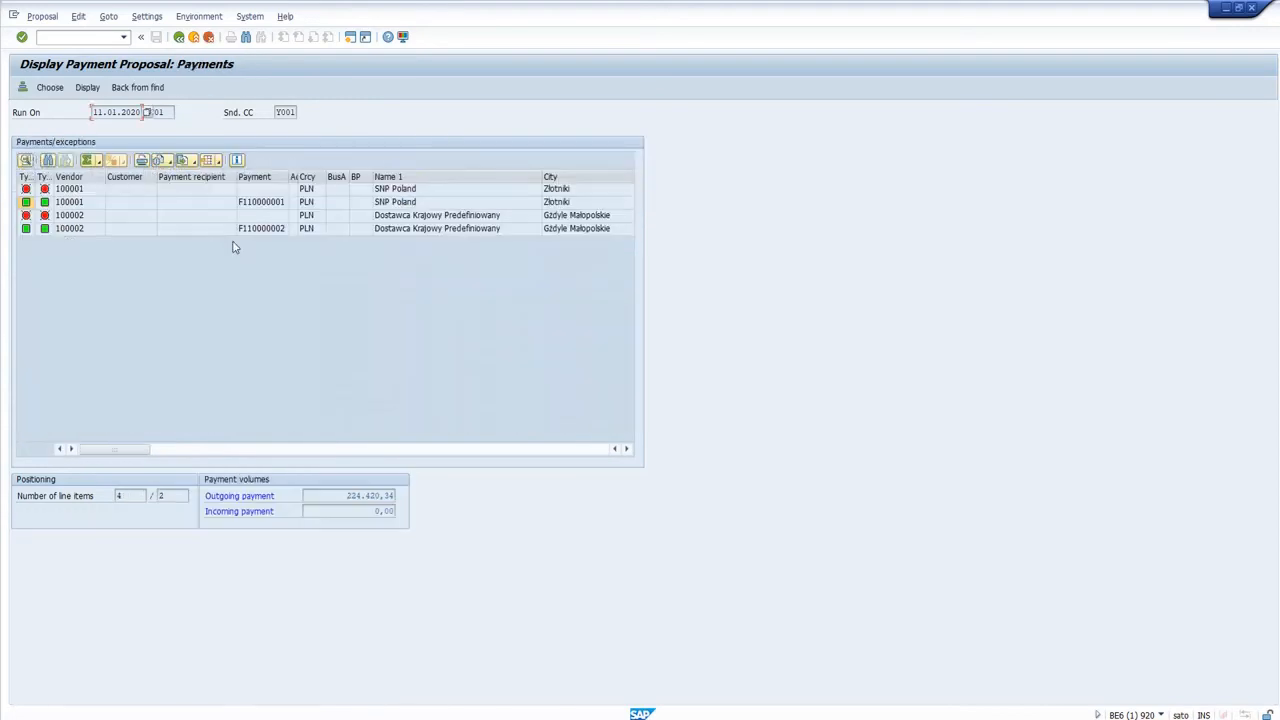
Examine the paid items of the Dostawca Krajowy Predefiniowany payment and return to the payments list.
{"action": "left_click", "coordinate": [245, 230]}
{"action": "double_click", "coordinate": [245, 230]}
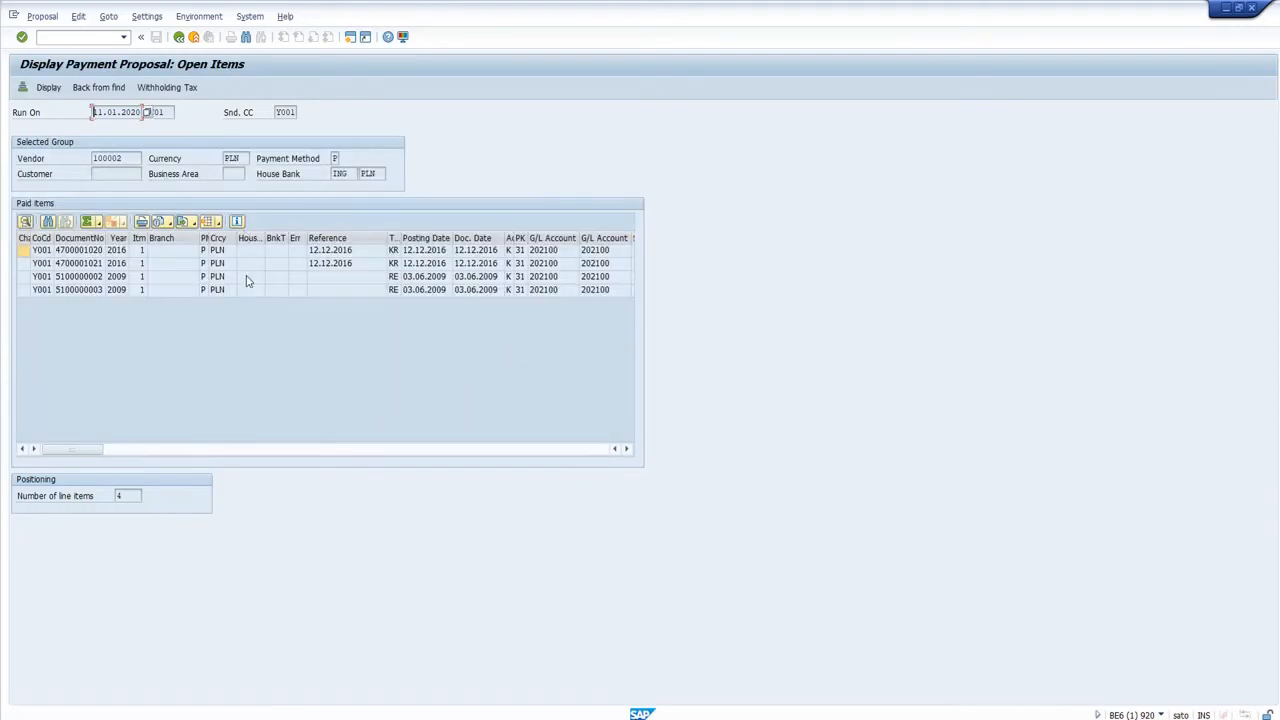
{"action": "left_click", "coordinate": [318, 266]}
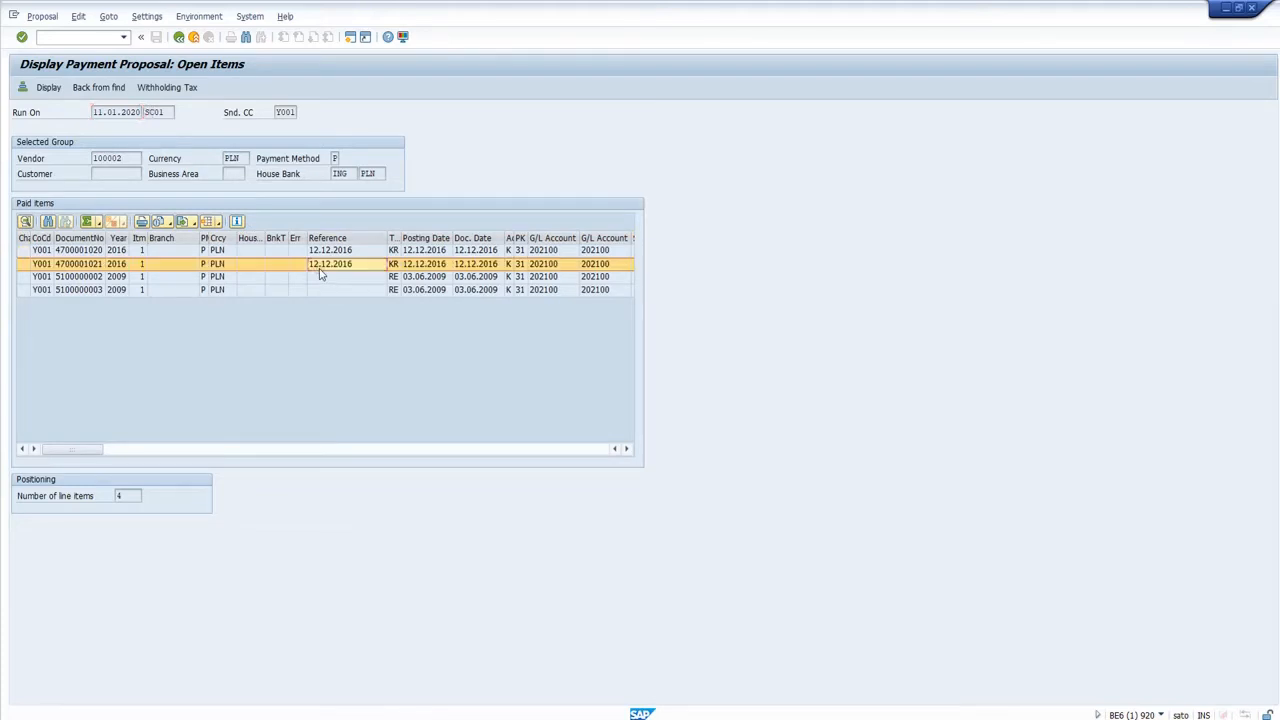
{"action": "key", "text": "F3"}
Examine the Dostawca Krajowy Predefiniowany exception item, then return to the payment run's status and point out its identification.
{"action": "double_click", "coordinate": [88, 215]}
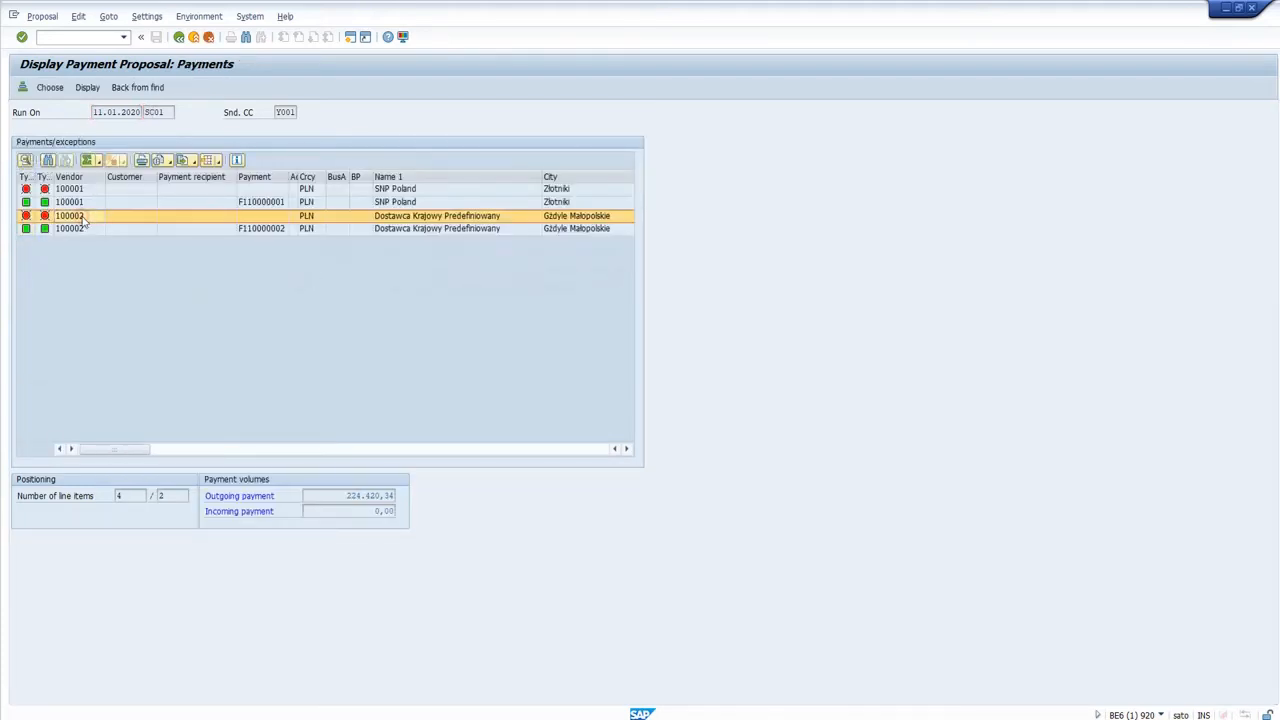
{"action": "left_click", "coordinate": [100, 252]}
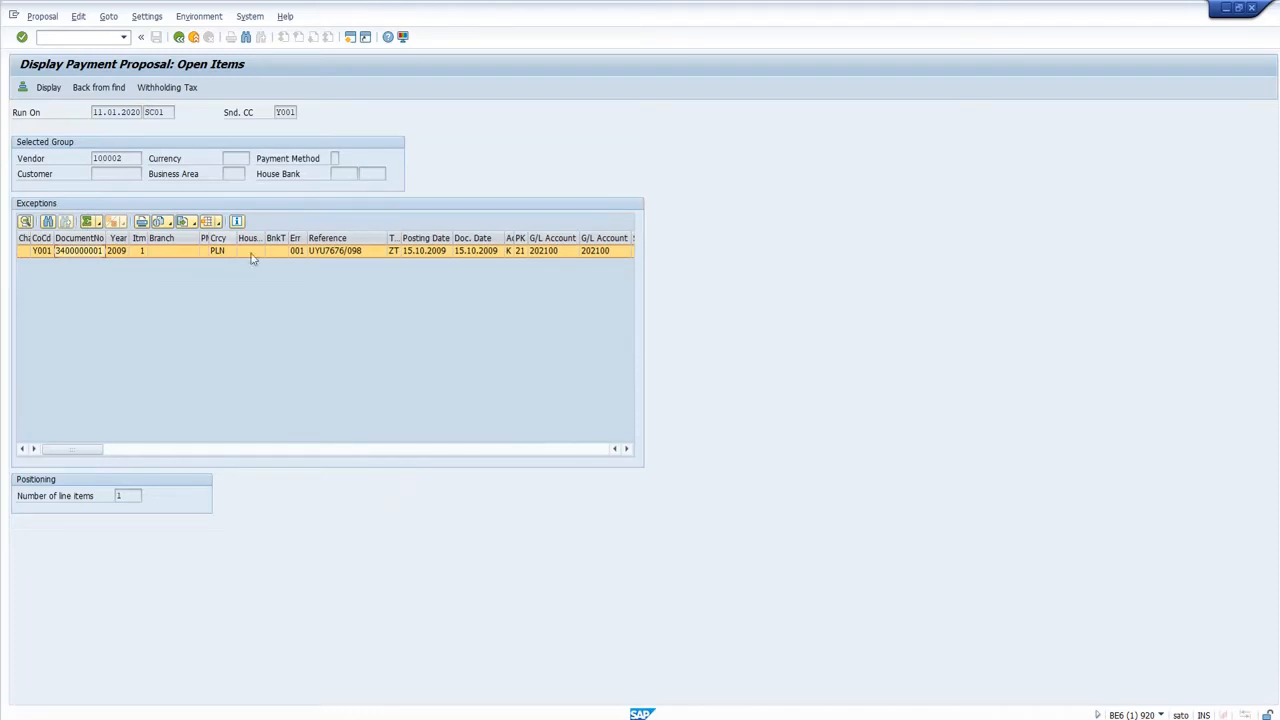
{"action": "key", "text": "F3"}
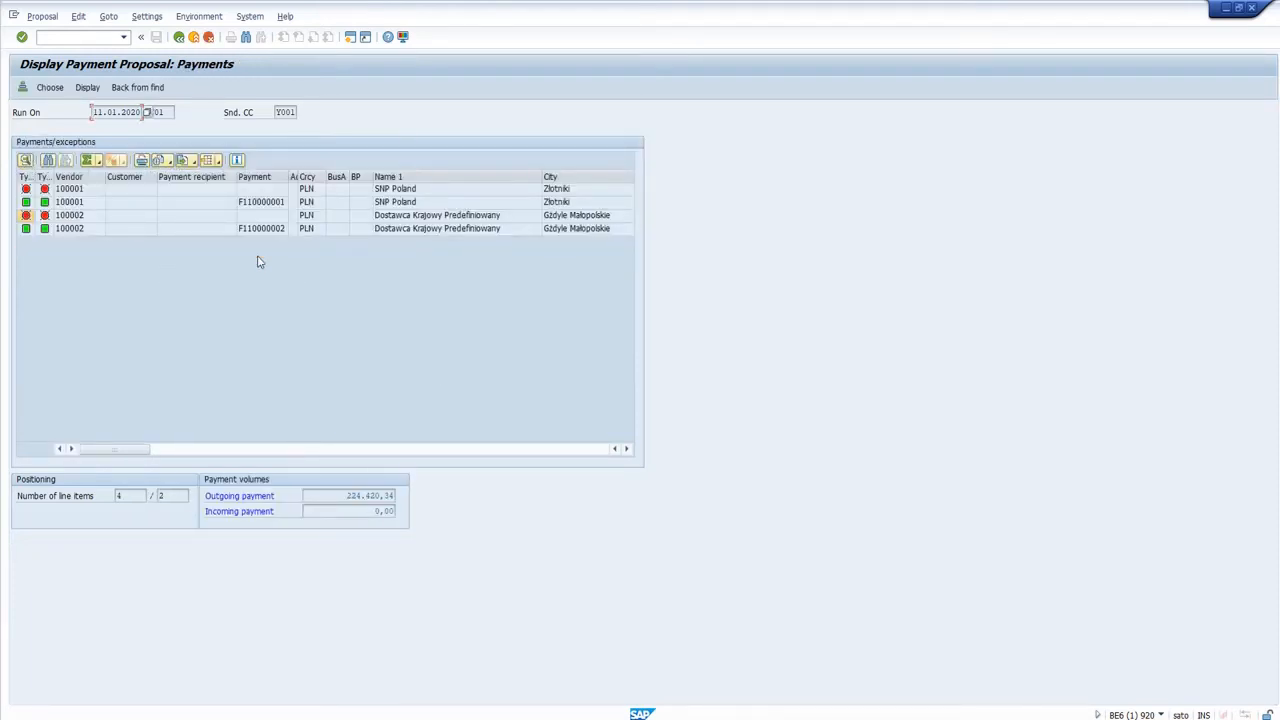
{"action": "key", "text": "F3"}
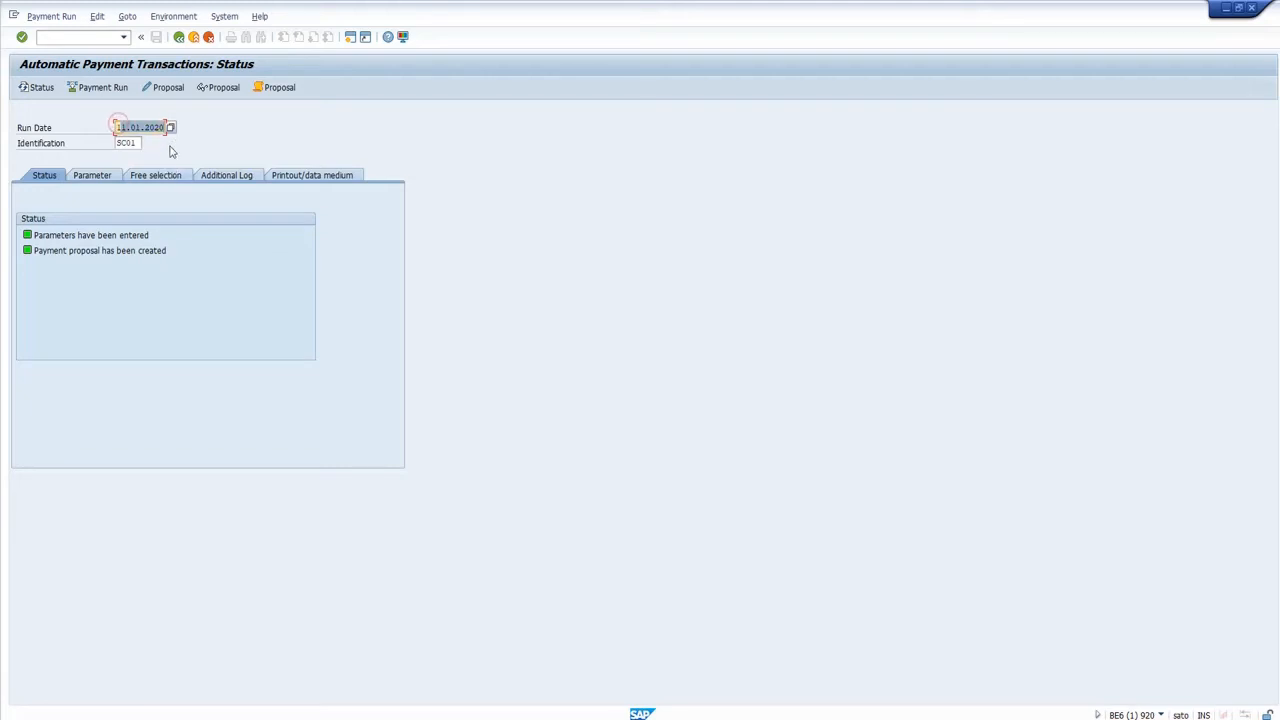
{"action": "left_click", "coordinate": [125, 143]}
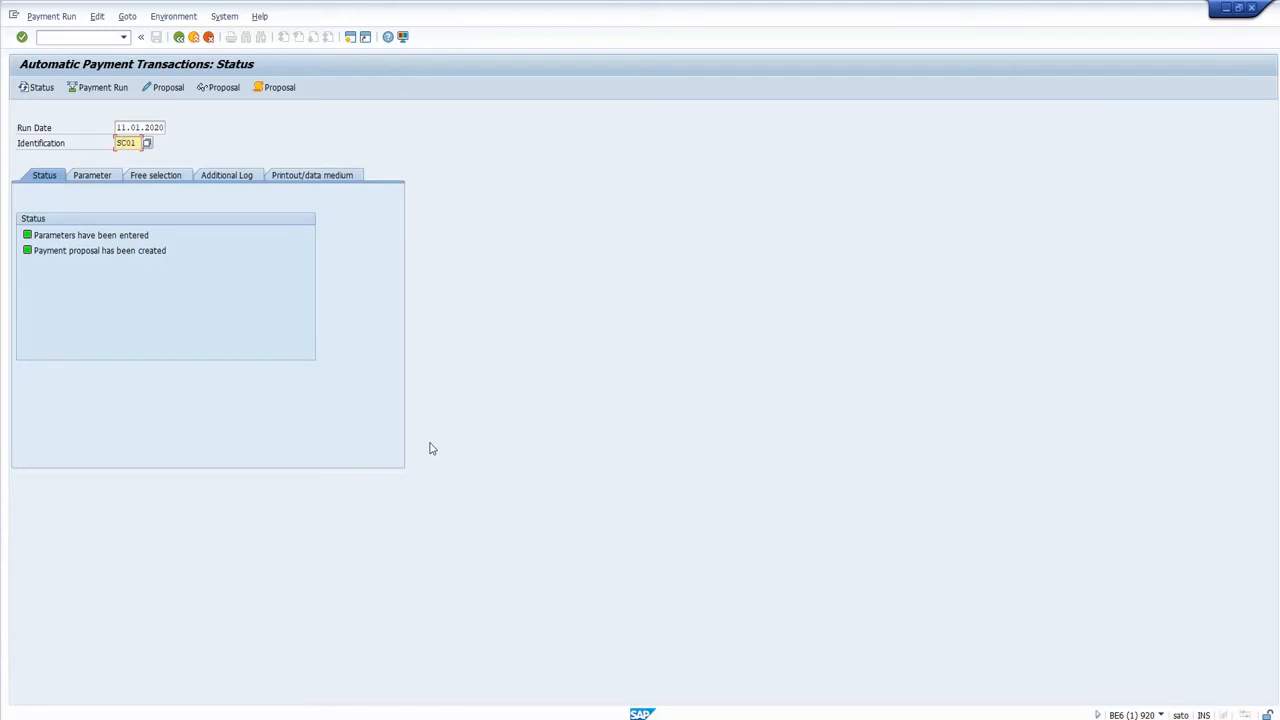
Leave the payment run and open the SNP Edit Proposal transaction /SNPPC/EP from the Partner Checker favorites.
{"action": "key", "text": "F3"}
{"action": "key", "text": "Down"}
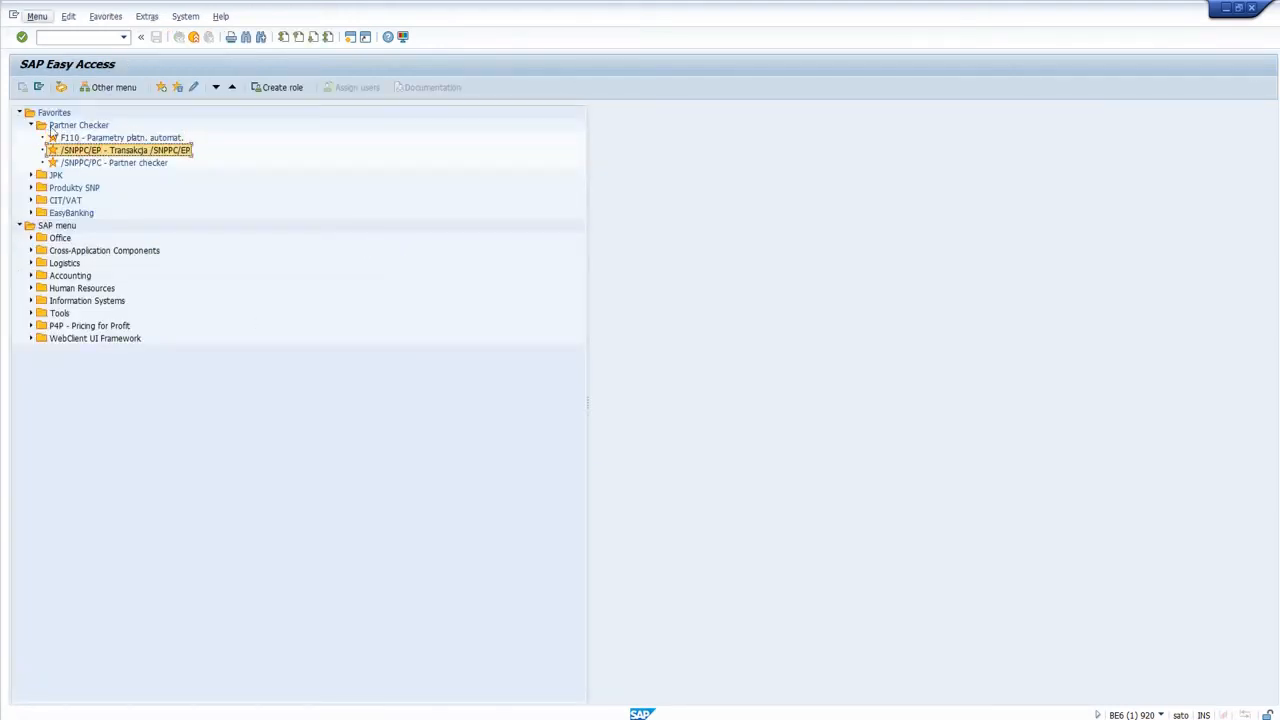
{"action": "double_click", "coordinate": [80, 151]}
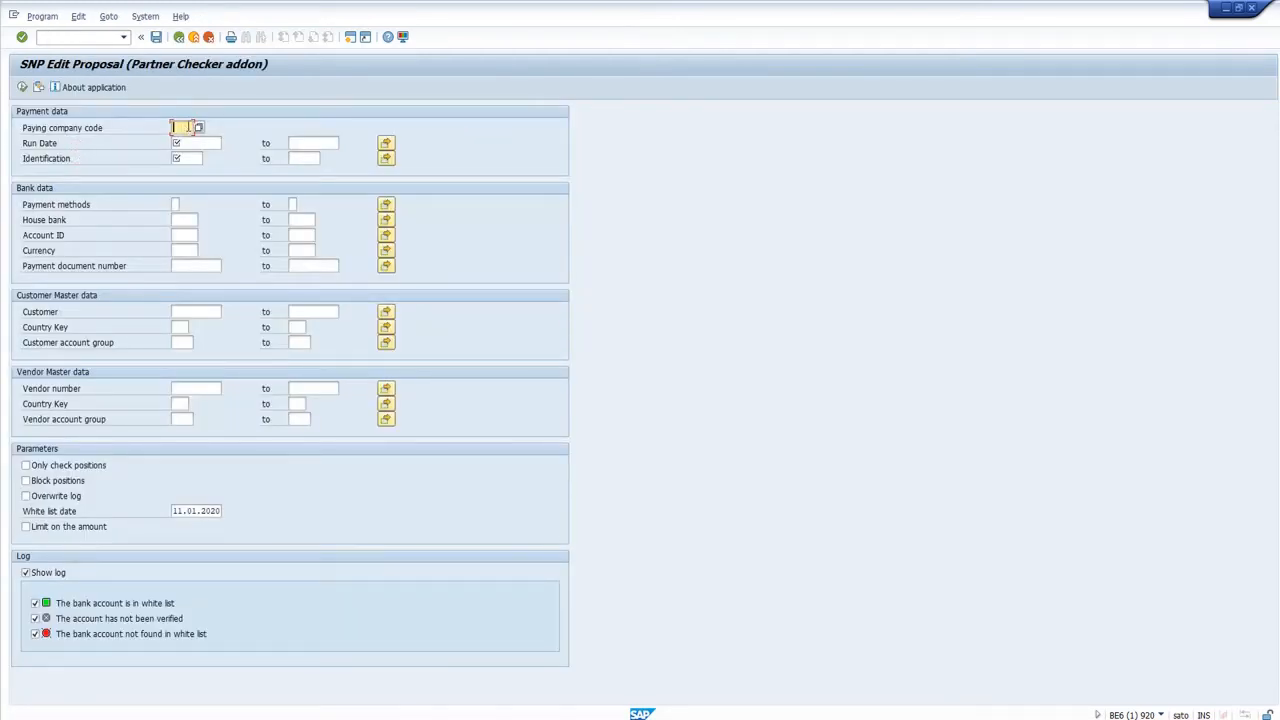
Fill in the payment data with paying company code Y001, run date 11.01.2020 and identification SC1.
{"action": "type", "text": "Y001"}
{"action": "left_click", "coordinate": [214, 144]}
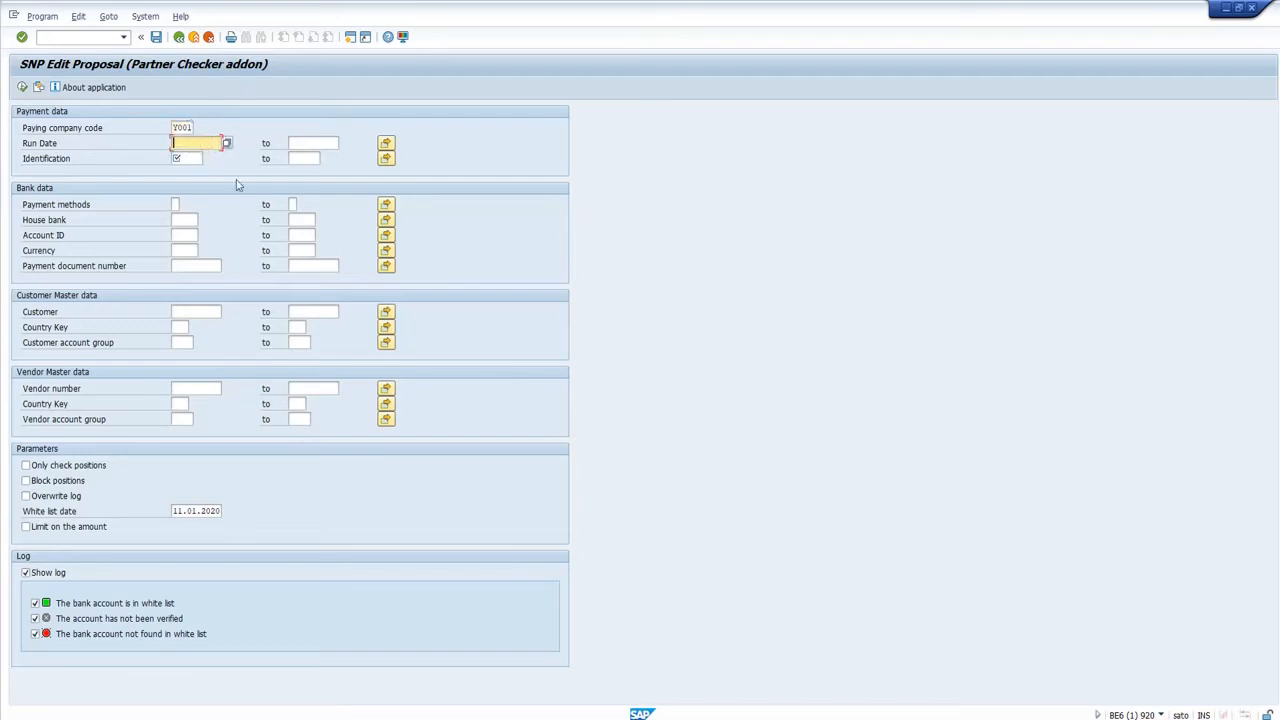
{"action": "type", "text": "11012020"}
{"action": "key", "text": "Tab"}
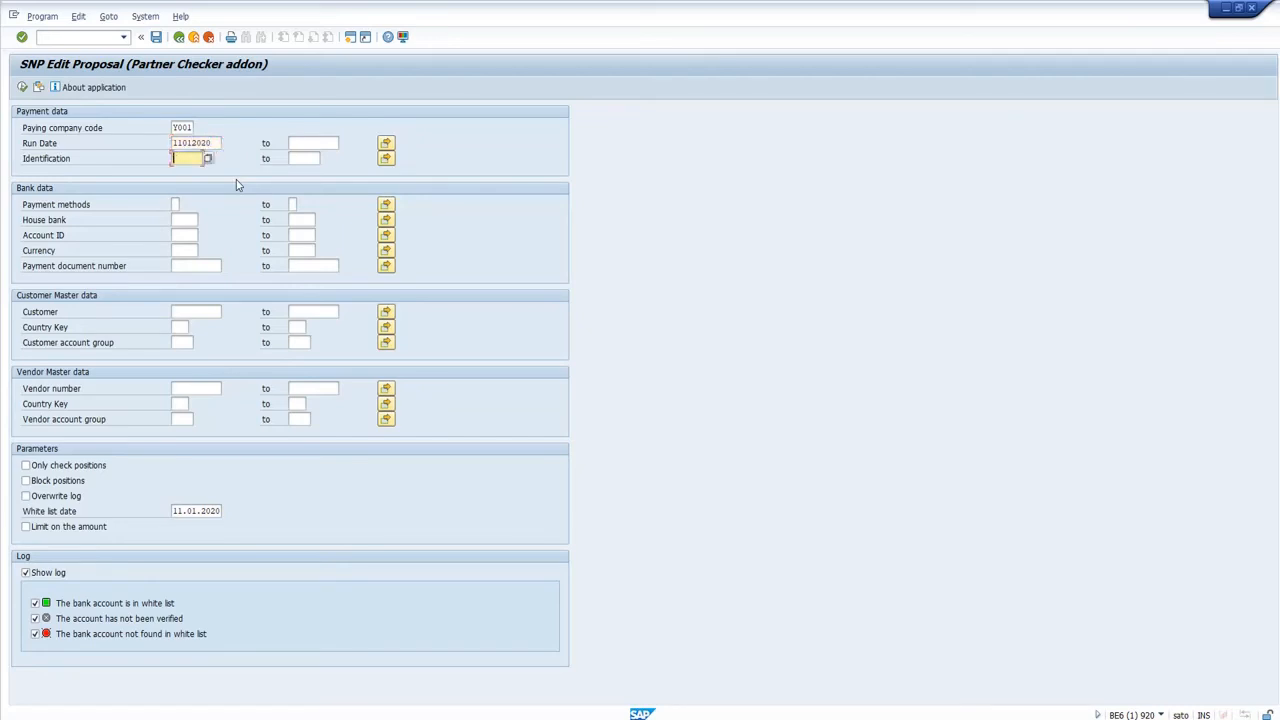
{"action": "type", "text": "SC0"}
{"action": "type", "text": "1"}
{"action": "key", "text": "Return"}
Open F110 in a new session to check the payment run's identification.
{"action": "left_click", "coordinate": [80, 37]}
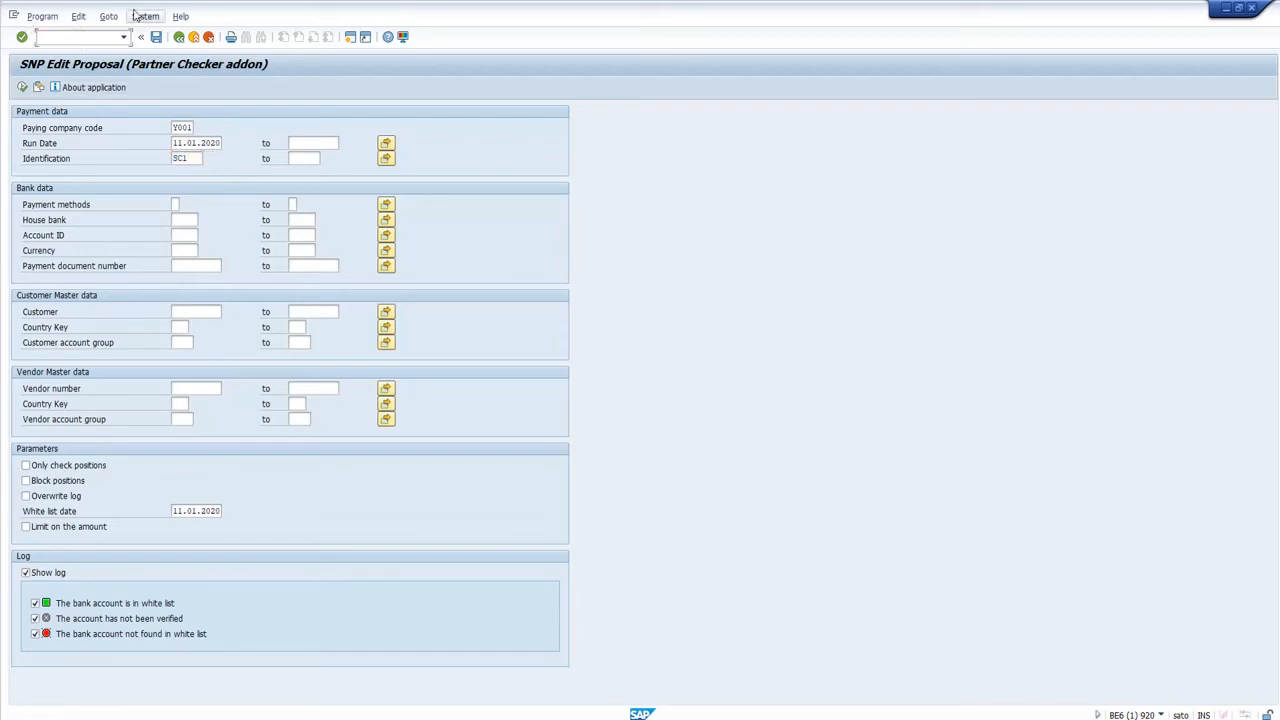
{"action": "type", "text": "/of110"}
{"action": "key", "text": "Return"}
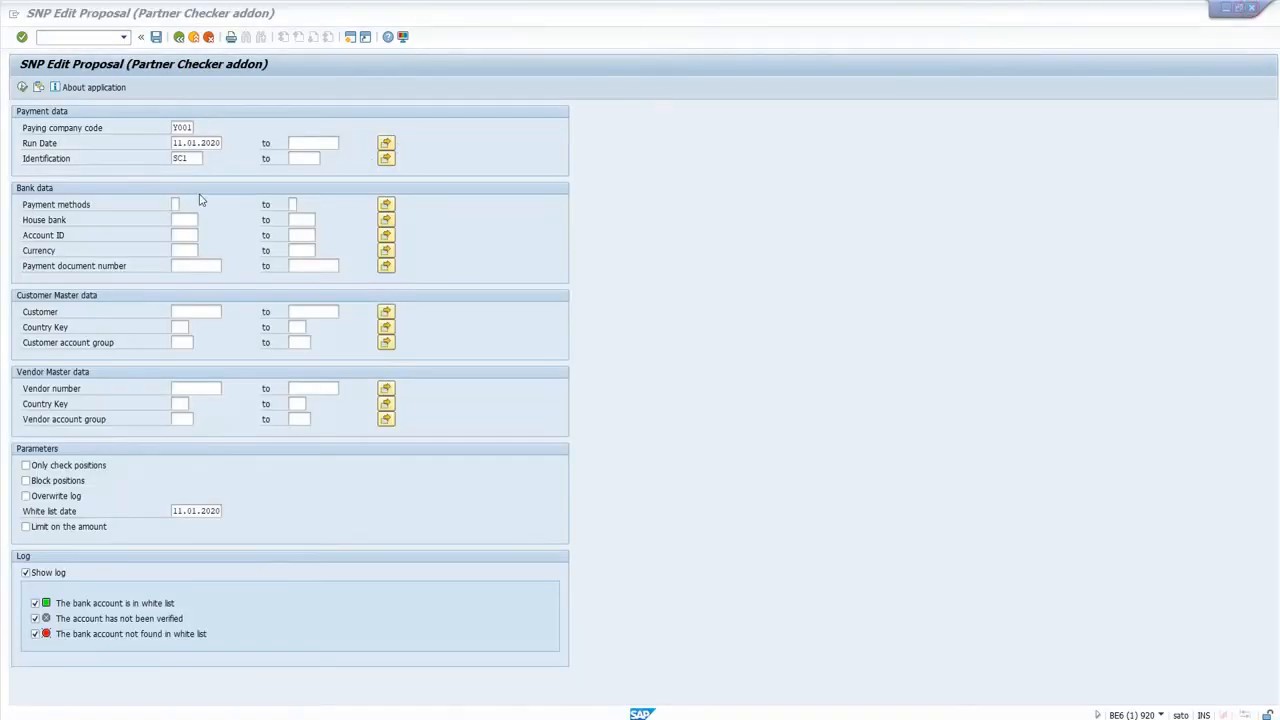
Back in the SNP Edit Proposal session, correct the payment run's identification to SC01.
{"action": "left_click", "coordinate": [193, 158]}
{"action": "key", "text": "BackSpace"}
{"action": "type", "text": "01"}
{"action": "key", "text": "Return"}
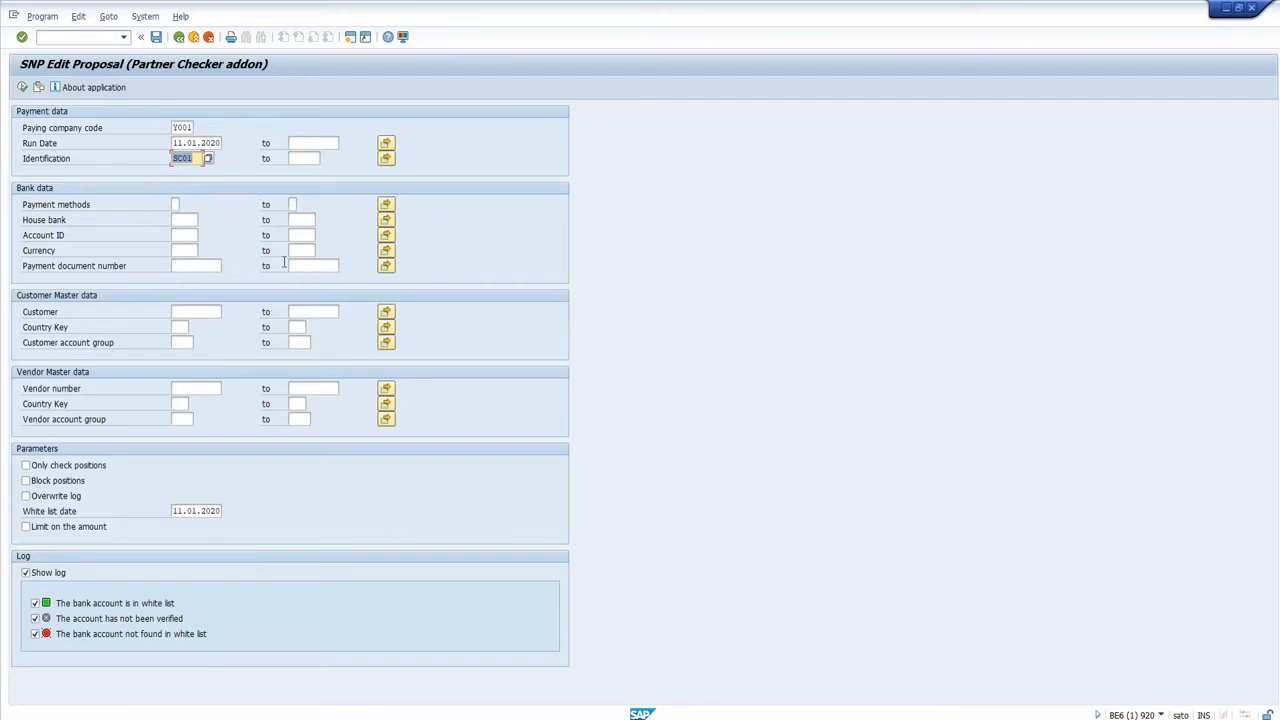
View the multiple selection options for payment methods and close them without entering any values.
{"action": "left_click", "coordinate": [175, 204]}
{"action": "left_click", "coordinate": [386, 204]}
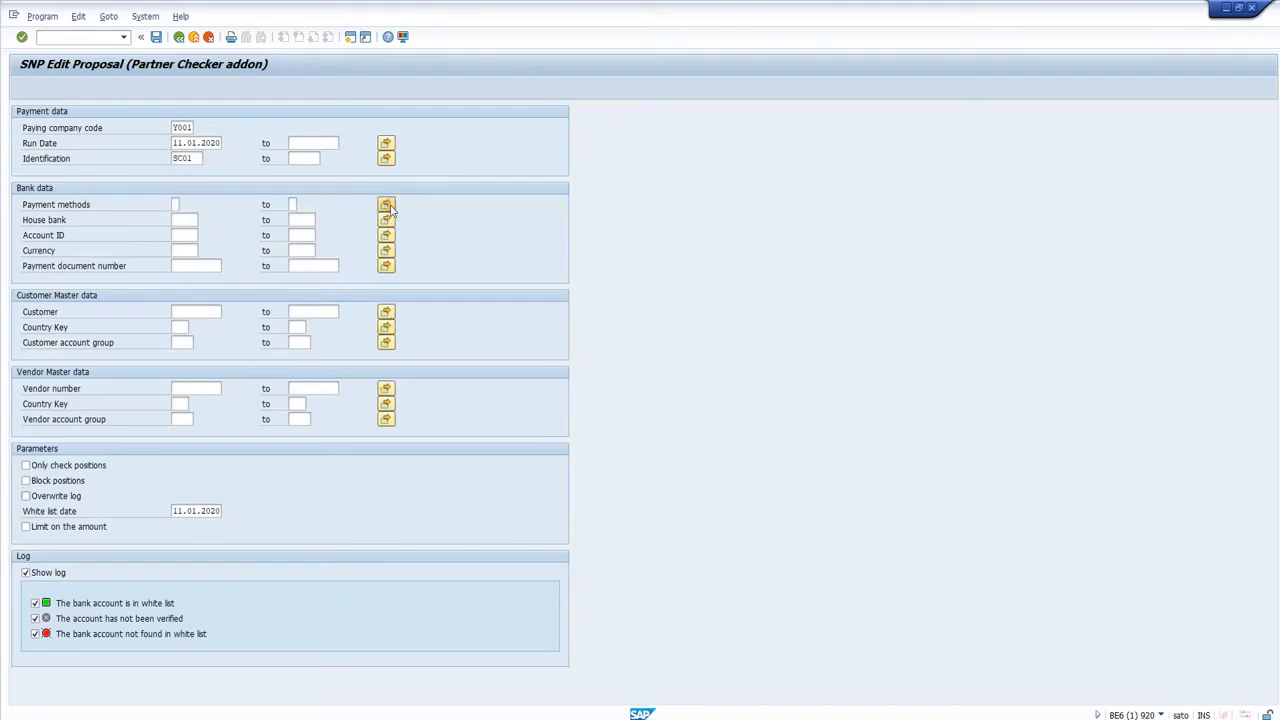
{"action": "left_click_drag", "start_coordinate": [365, 109], "coordinate": [549, 159]}
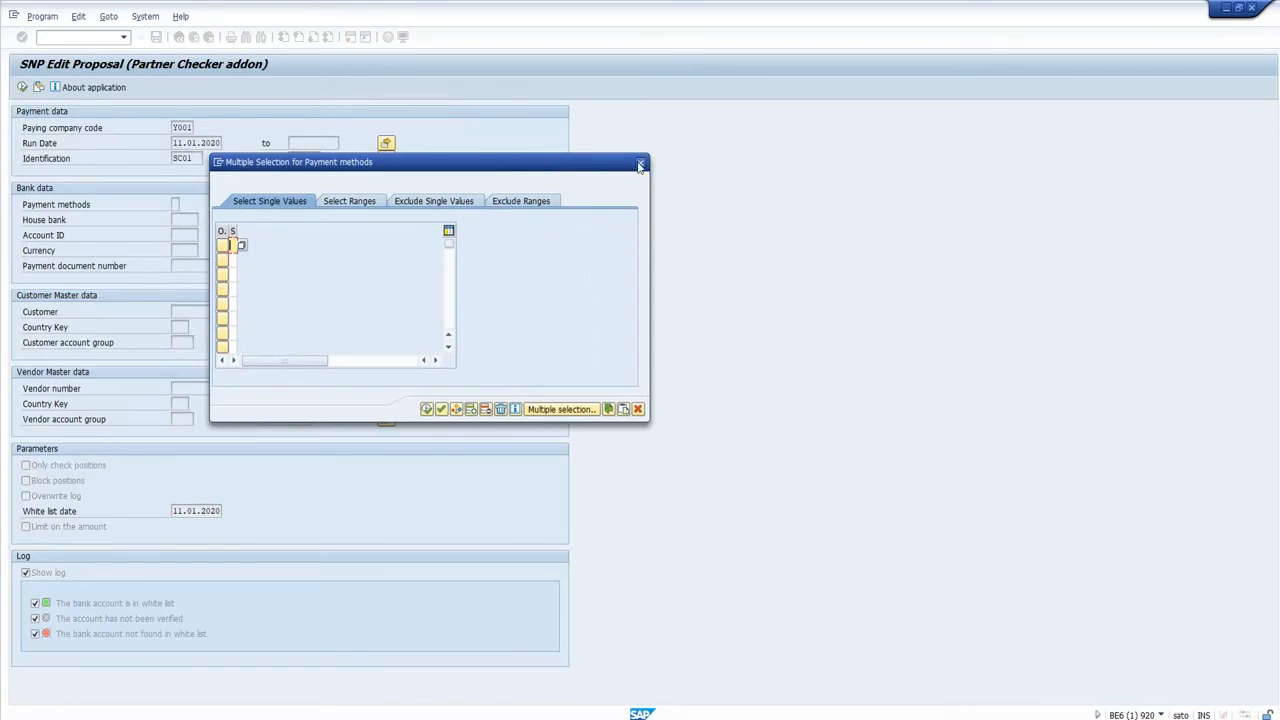
{"action": "left_click", "coordinate": [640, 162]}
Go through the optional bank, customer and vendor selection criteria, from payment methods to vendor account group, leaving them empty.
{"action": "left_click", "coordinate": [178, 205]}
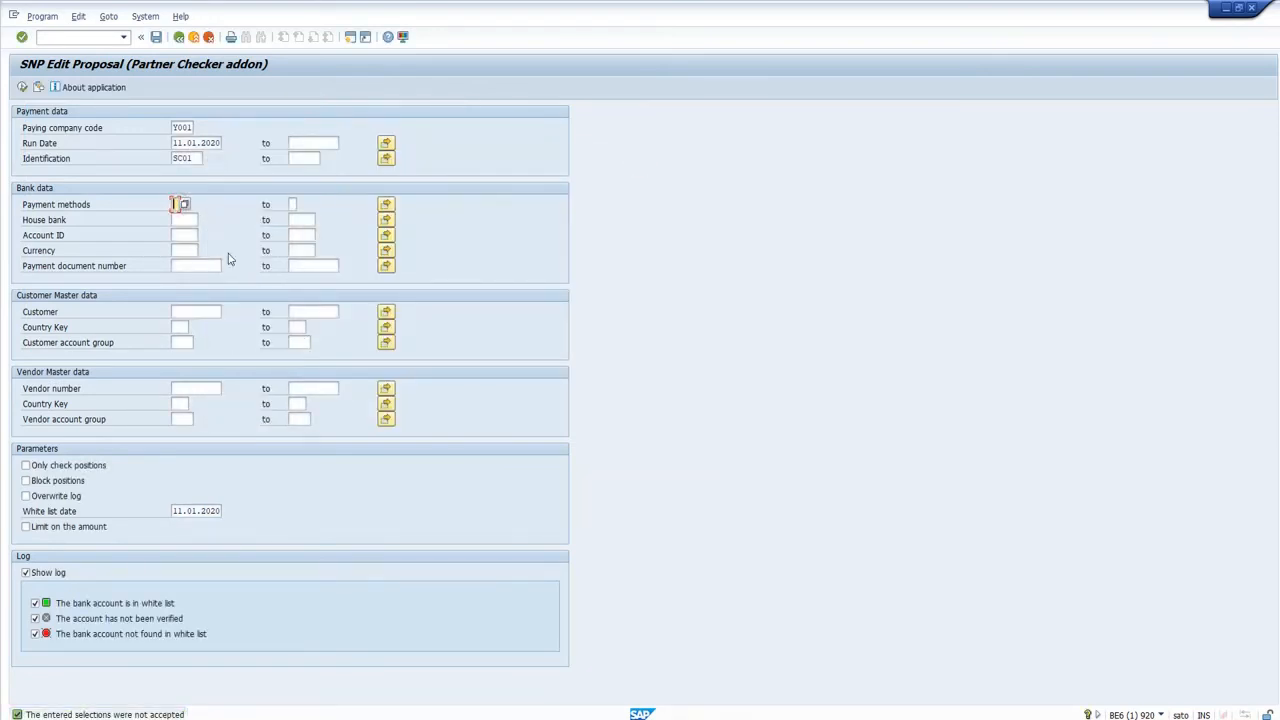
{"action": "left_click", "coordinate": [185, 221]}
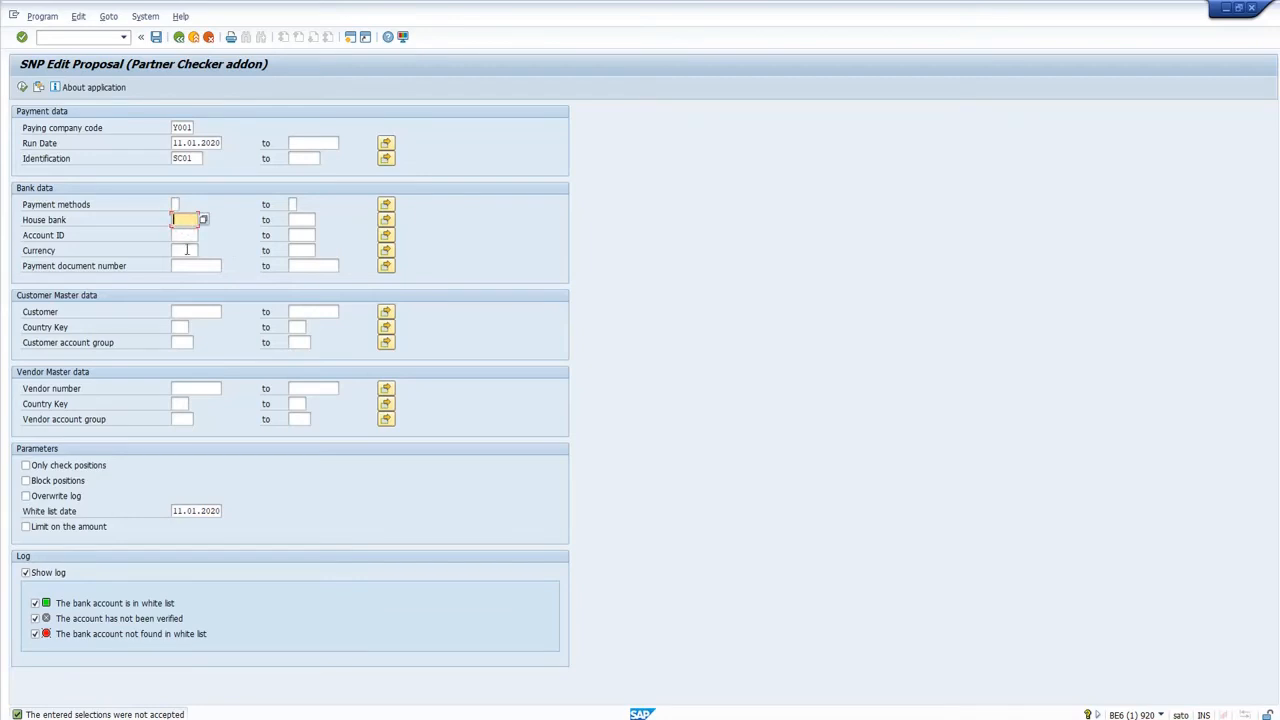
{"action": "left_click", "coordinate": [186, 236]}
{"action": "left_click", "coordinate": [183, 250]}
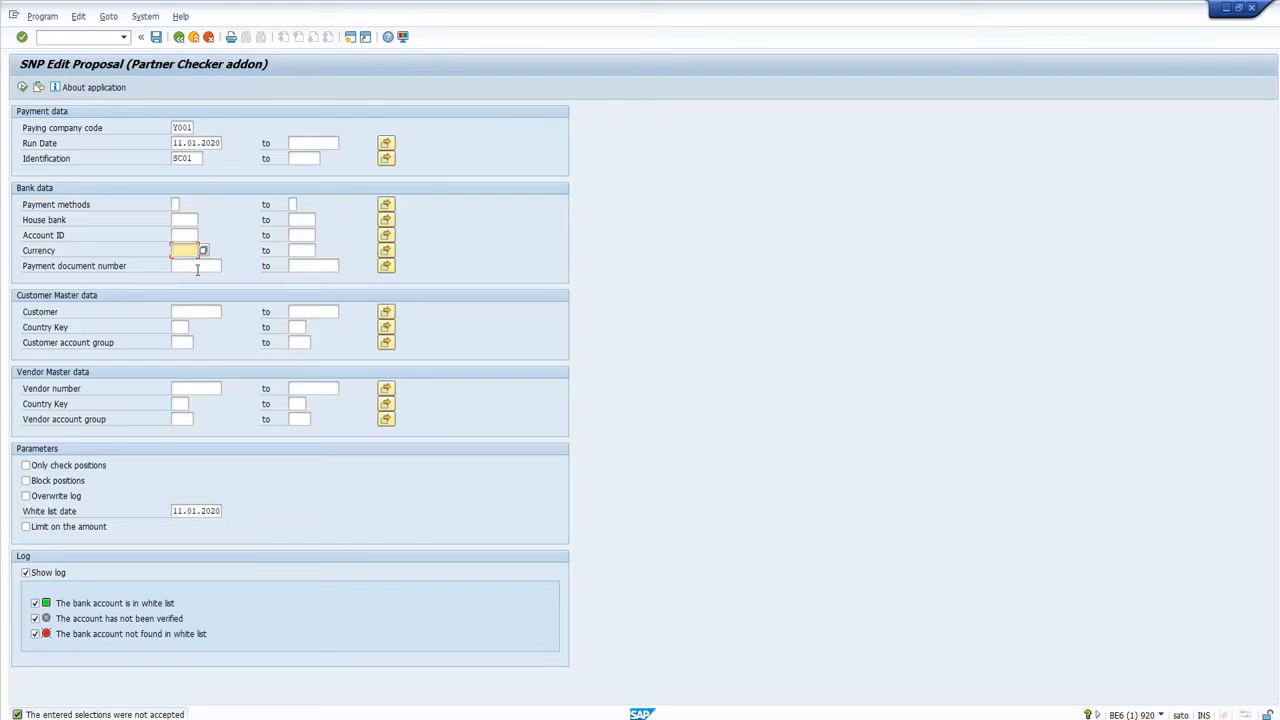
{"action": "left_click", "coordinate": [200, 311]}
{"action": "left_click", "coordinate": [198, 388]}
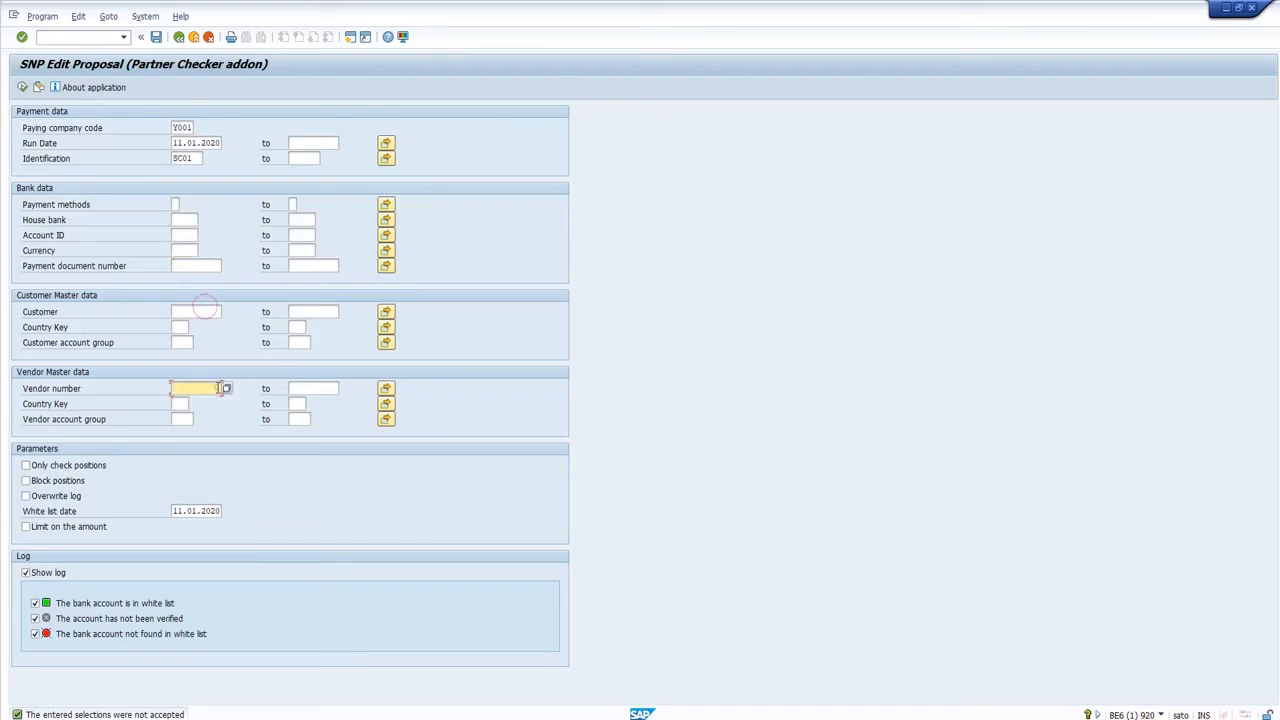
{"action": "left_click", "coordinate": [205, 311]}
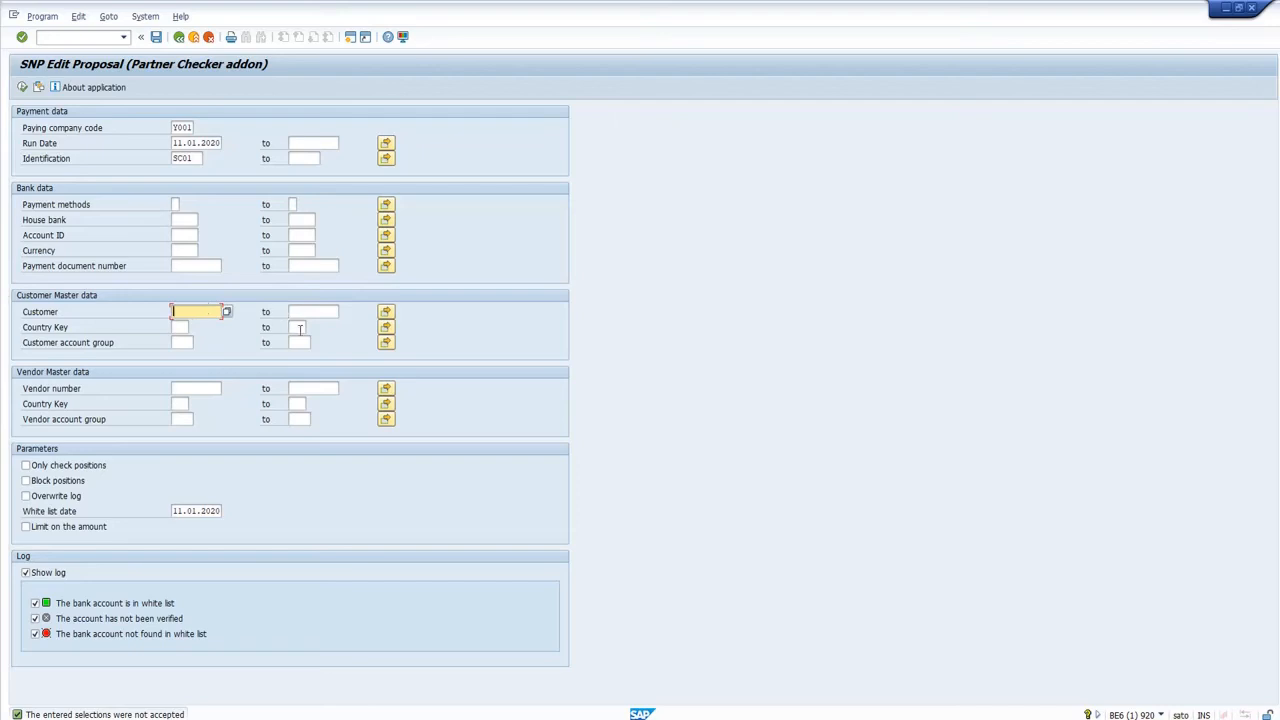
{"action": "left_click", "coordinate": [183, 419]}
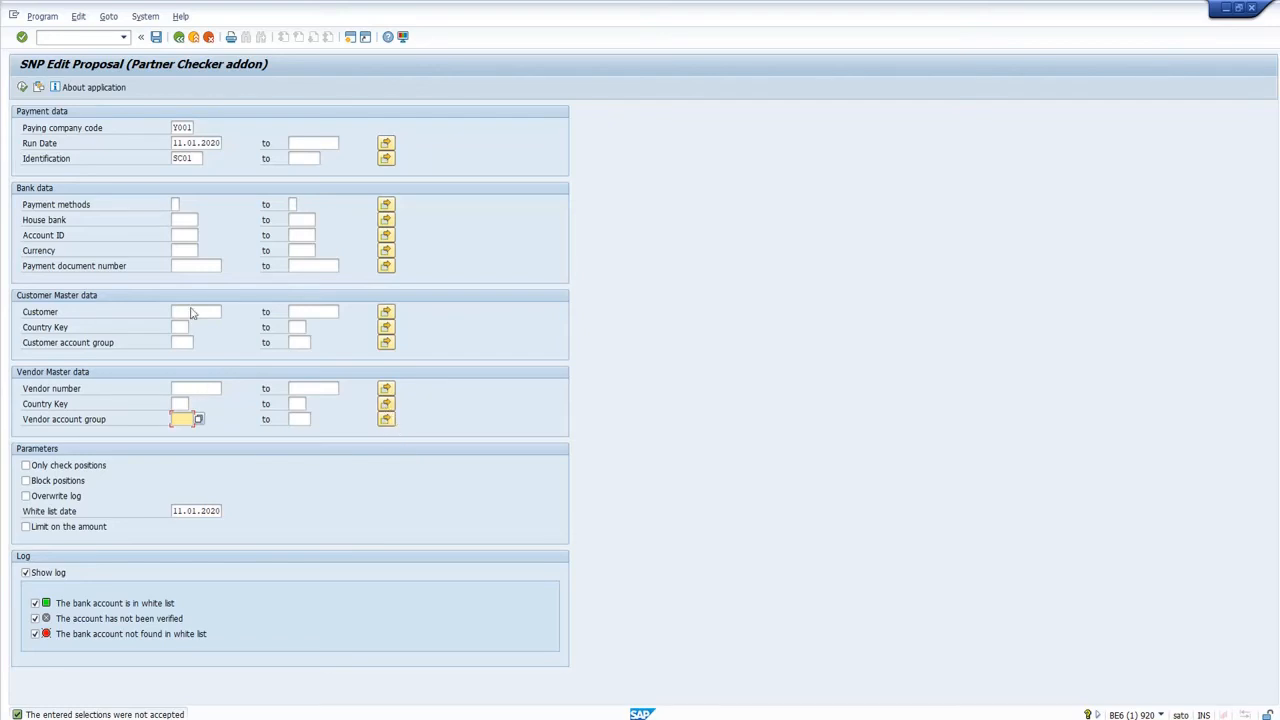
Enable Only check positions, execute the proposal check and select a document number in the resulting log.
{"action": "left_click", "coordinate": [95, 464]}
{"action": "left_click", "coordinate": [23, 88]}
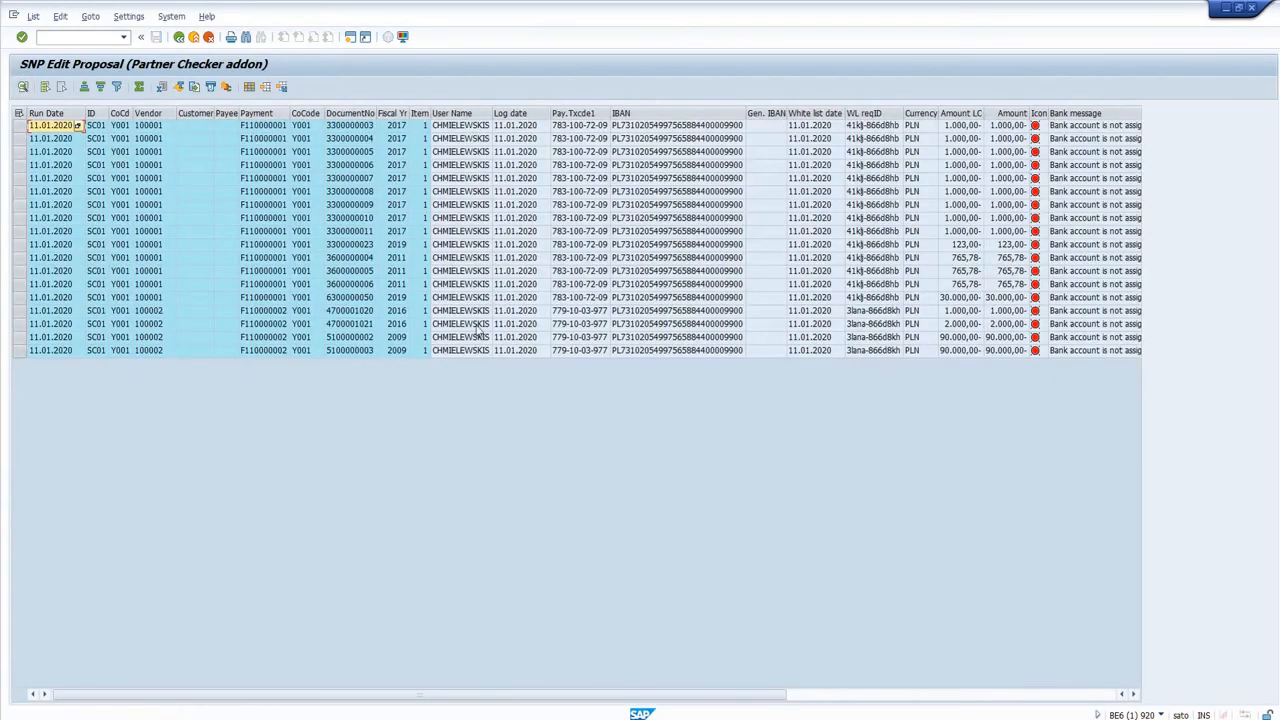
{"action": "left_click", "coordinate": [362, 222]}
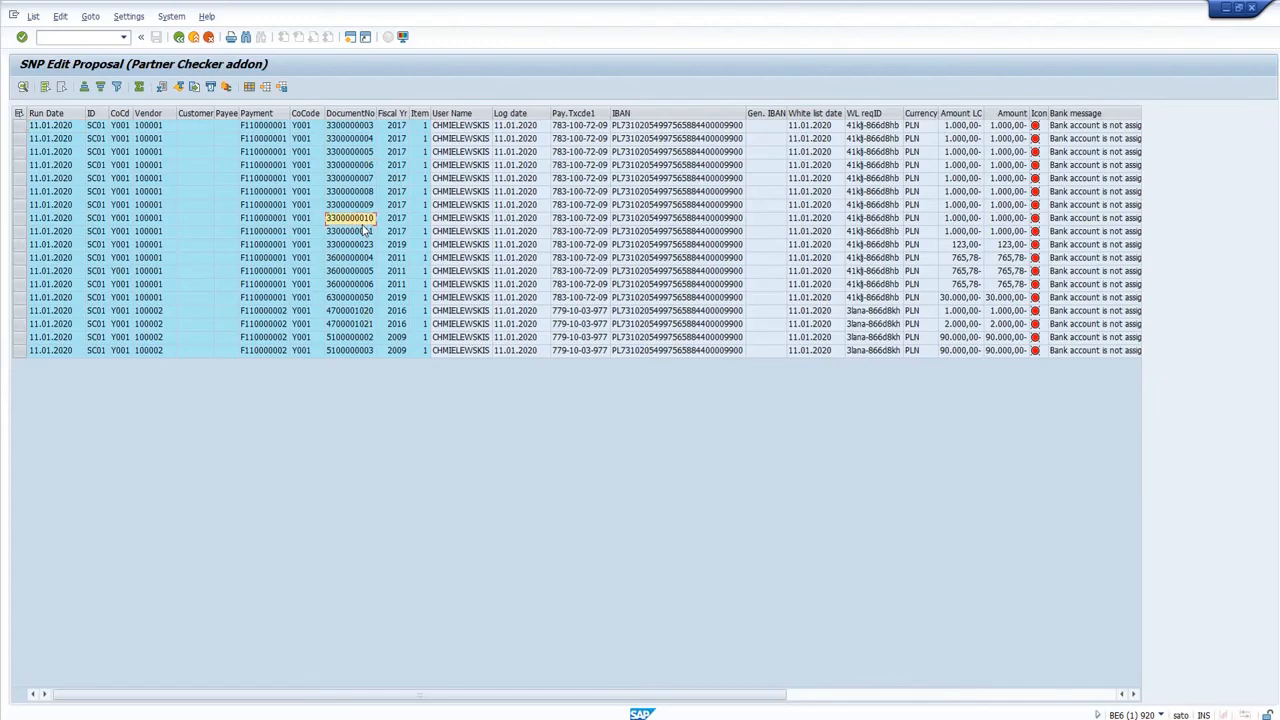
Examine the bank messages, block messages and white list request IDs in the check log, and return to the selection screen.
{"action": "key", "text": "Right"}
{"action": "key", "text": "Right"}
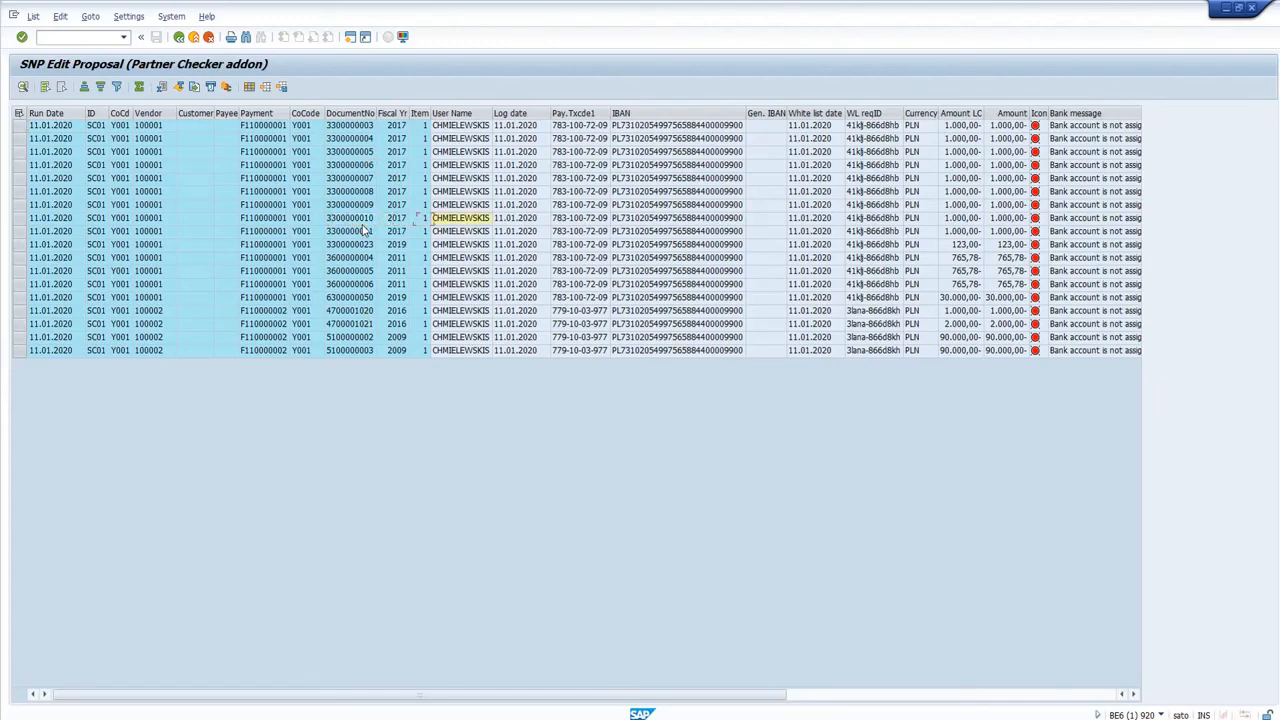
{"action": "key", "text": "Right"}
{"action": "key", "text": "Right"}
{"action": "key", "text": "Right"}
{"action": "key", "text": "Right"}
{"action": "key", "text": "Right"}
{"action": "key", "text": "Right"}
{"action": "key", "text": "Right"}
{"action": "key", "text": "Right"}
{"action": "key", "text": "Right"}
{"action": "key", "text": "Right"}
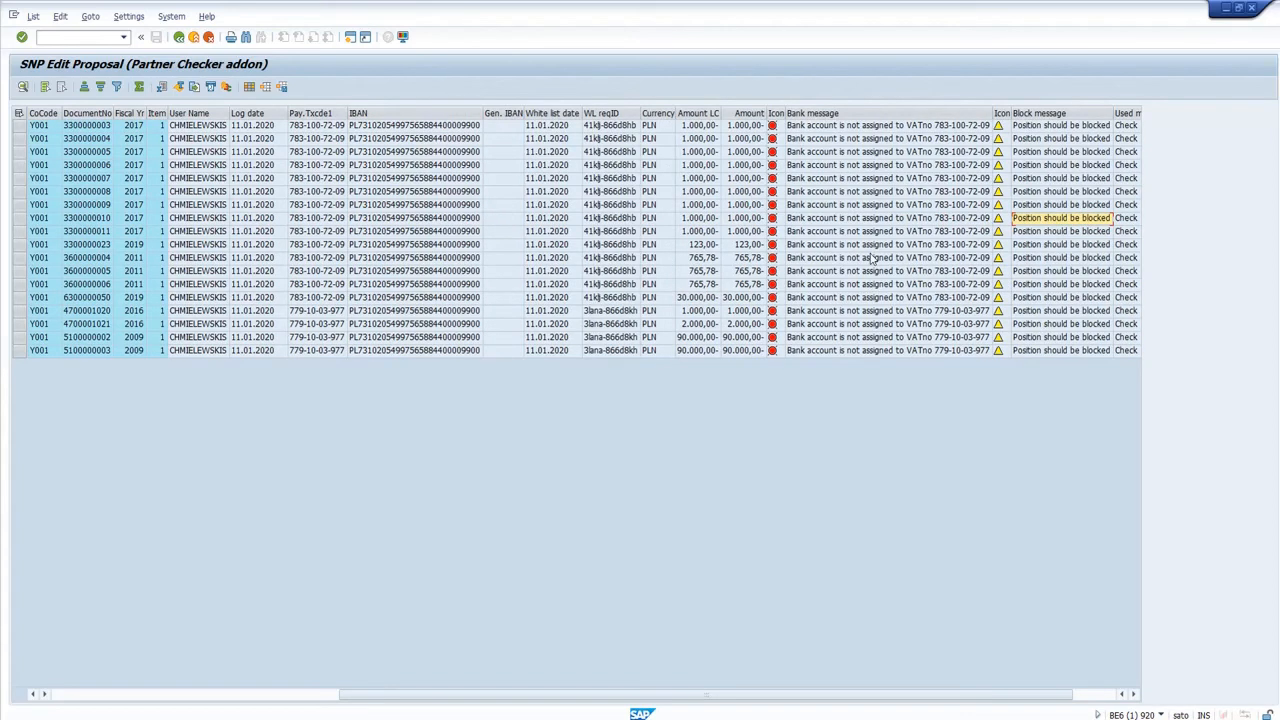
{"action": "left_click", "coordinate": [967, 174]}
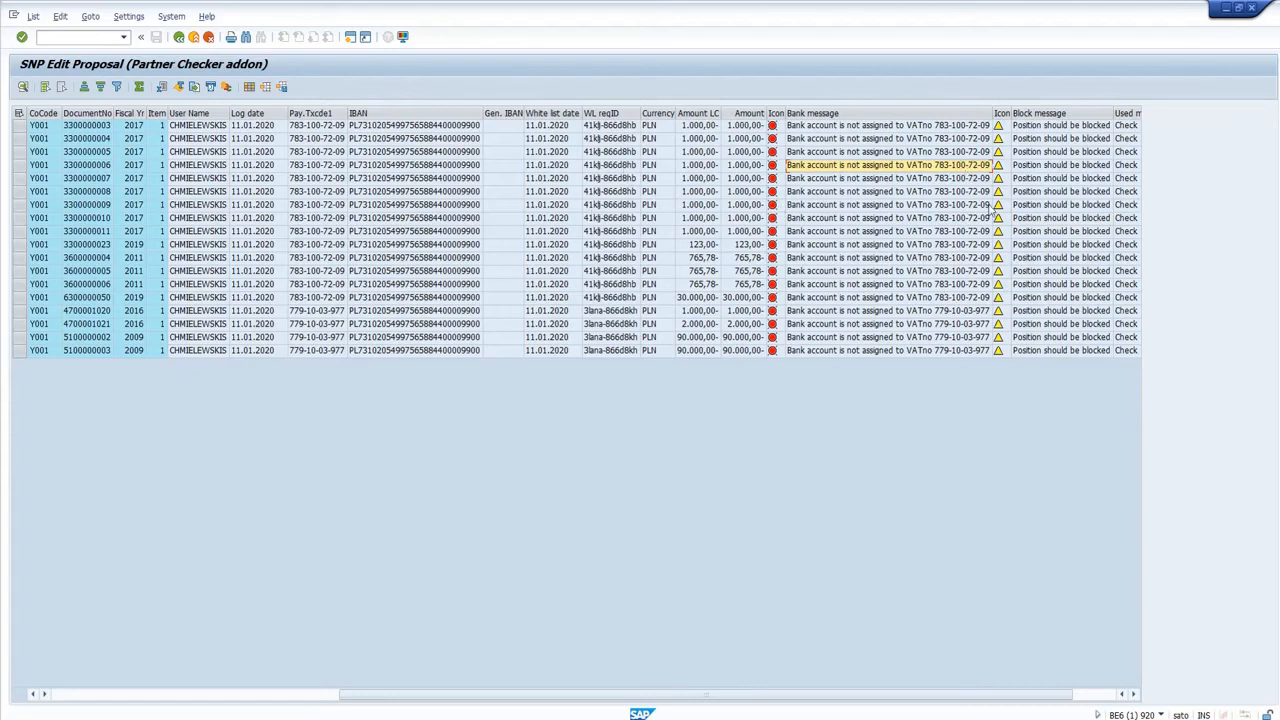
{"action": "left_click", "coordinate": [600, 112]}
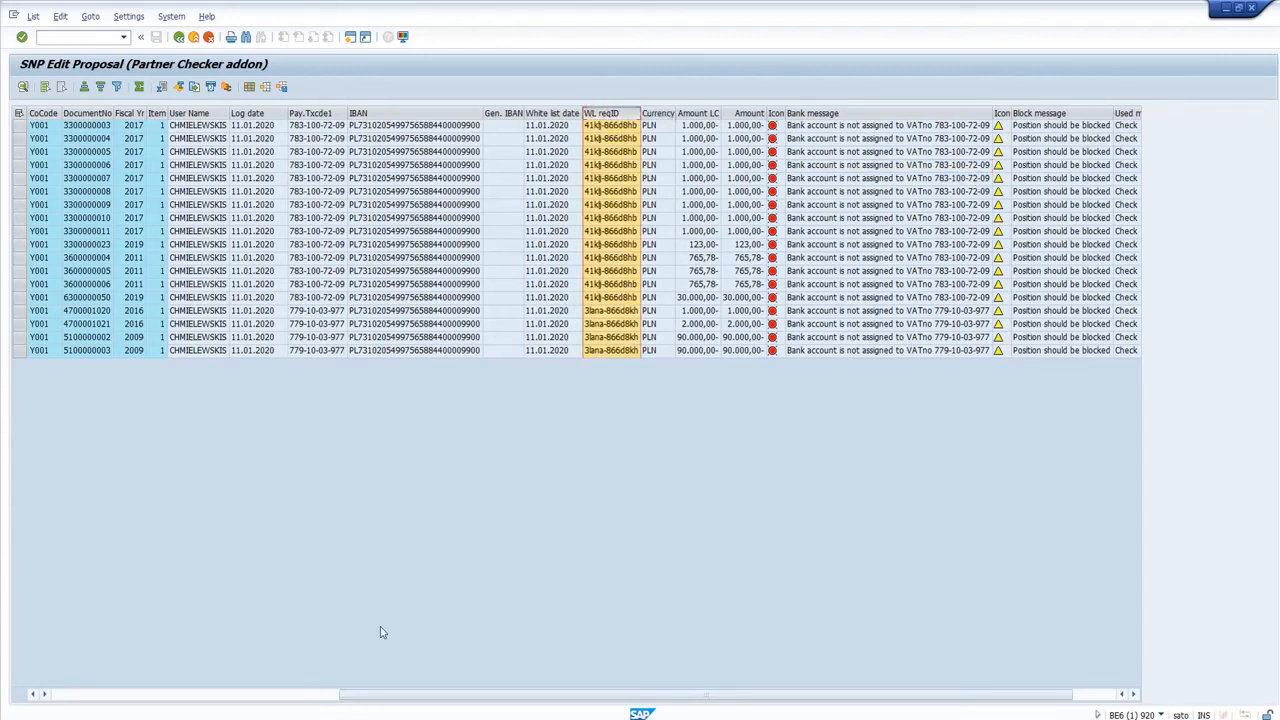
{"action": "mouse_move", "coordinate": [278, 718]}
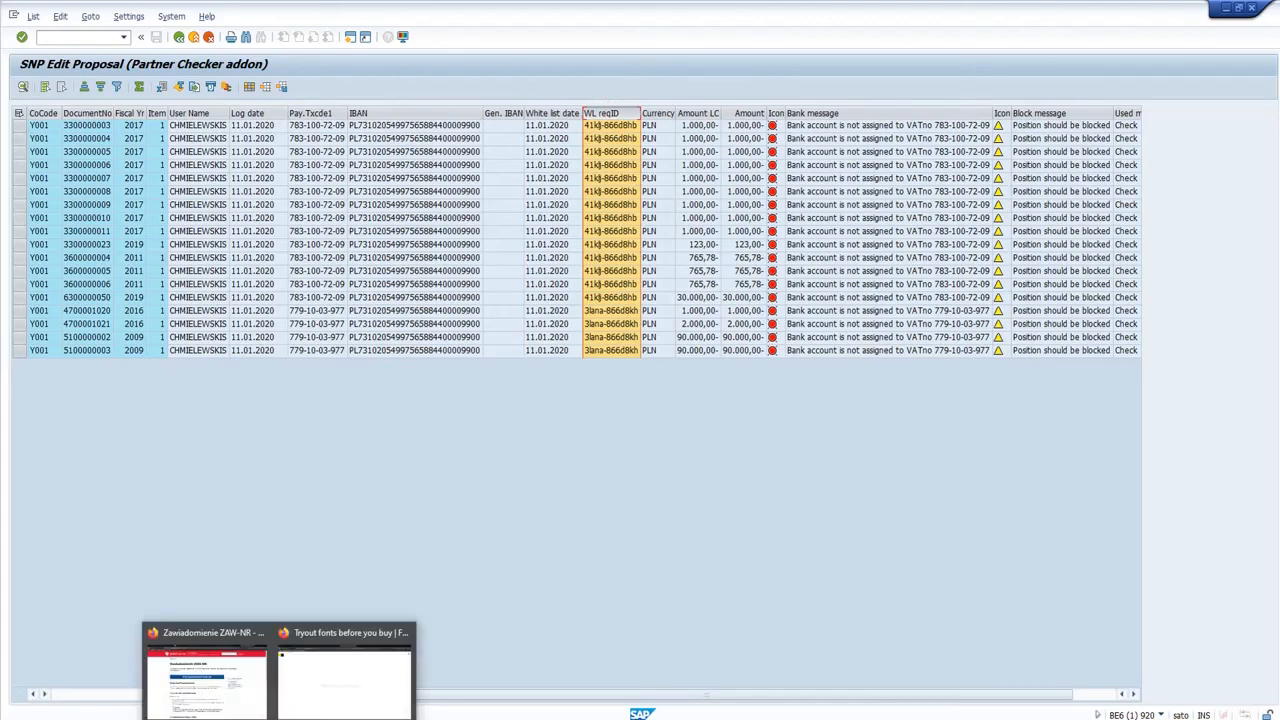
{"action": "left_click", "coordinate": [371, 272]}
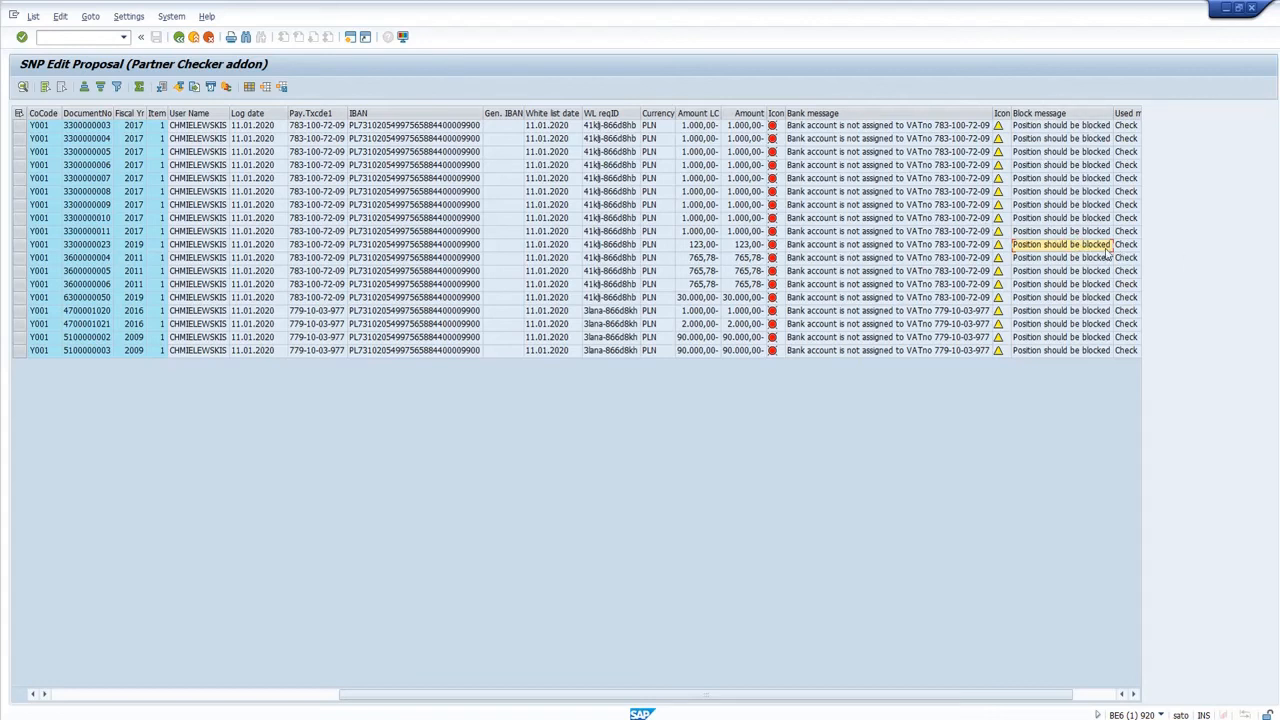
{"action": "key", "text": "F3"}
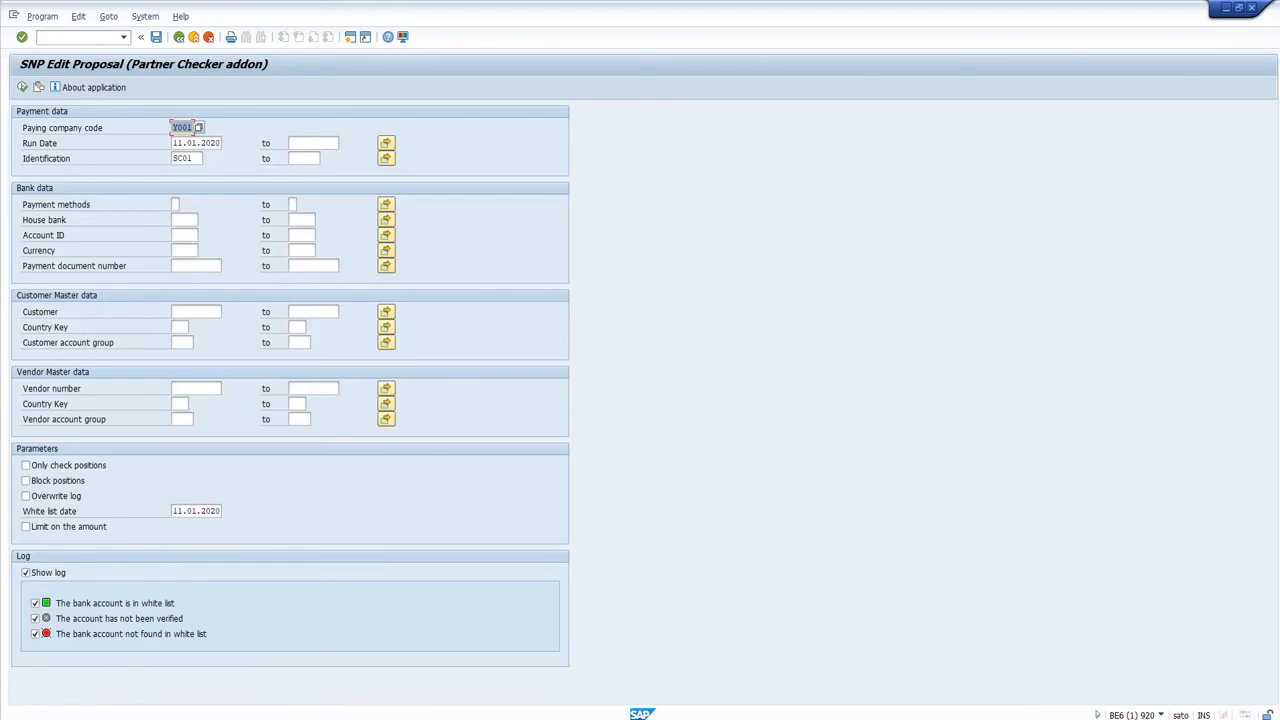
Enable Only check positions, Block positions and Overwrite log, and execute the proposal edit for run SC01.
{"action": "left_click", "coordinate": [62, 466]}
{"action": "left_click", "coordinate": [55, 481]}
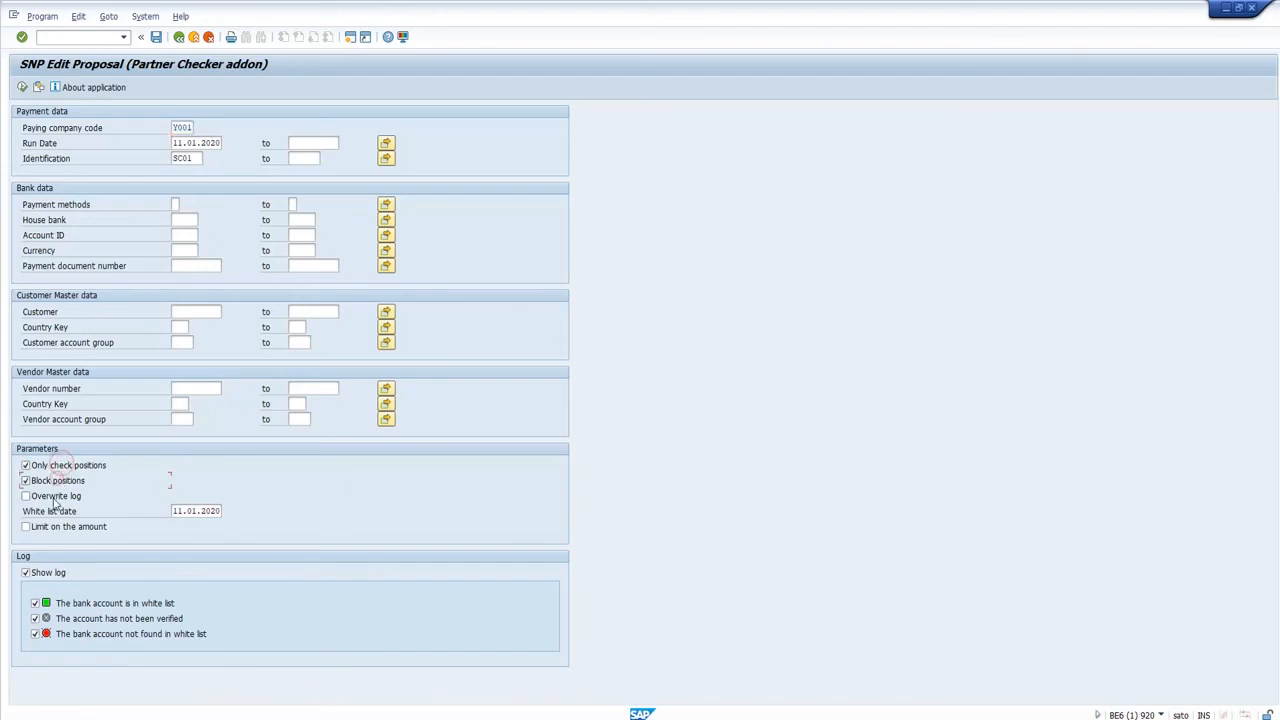
{"action": "left_click", "coordinate": [52, 496]}
{"action": "left_click", "coordinate": [24, 88]}
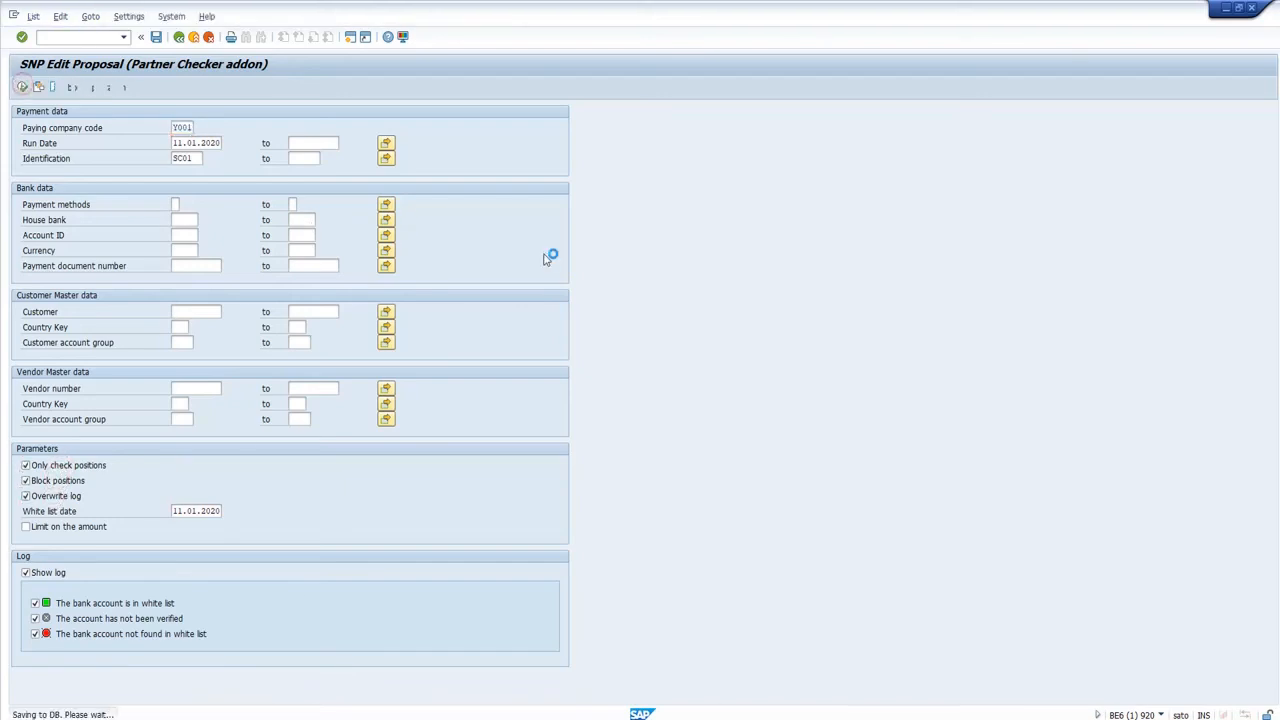
Examine the block message and used method columns of the blocking log, and return to the selection screen.
{"action": "key", "text": "Right"}
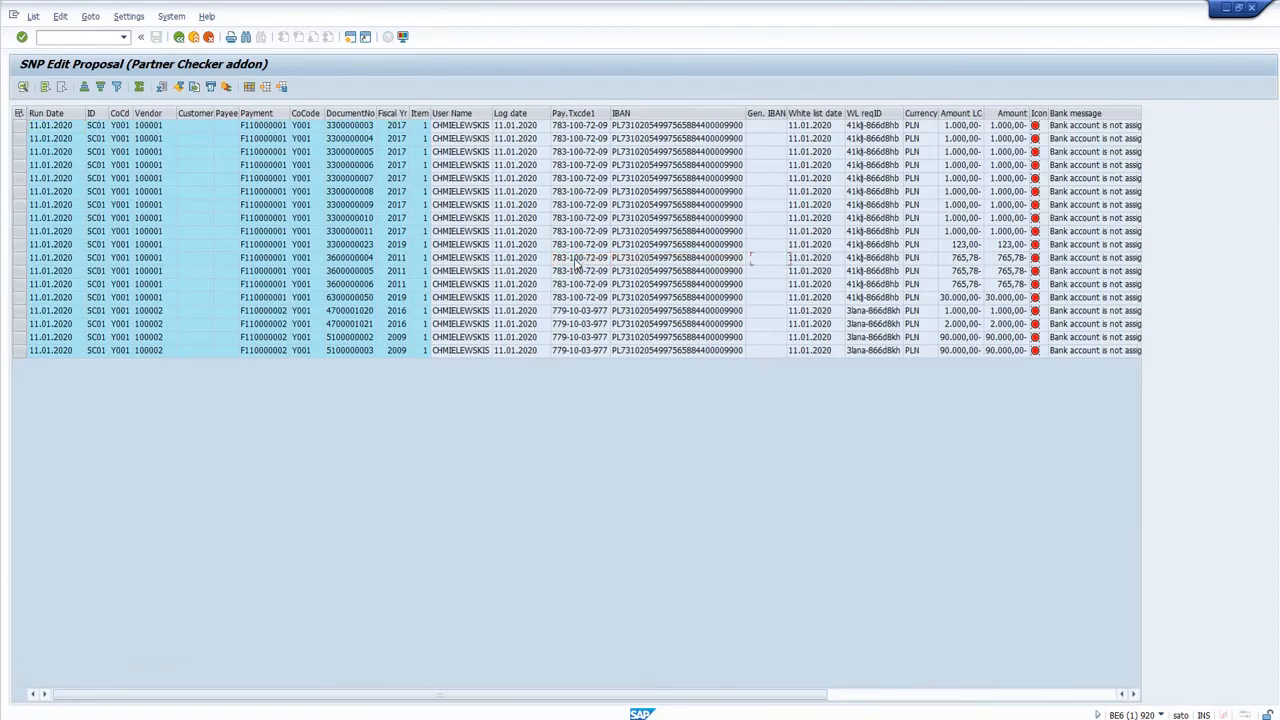
{"action": "key", "text": "Right"}
{"action": "key", "text": "Right"}
{"action": "key", "text": "Right"}
{"action": "key", "text": "Right"}
{"action": "key", "text": "Right"}
{"action": "key", "text": "Right"}
{"action": "key", "text": "Right"}
{"action": "key", "text": "Right"}
{"action": "key", "text": "Right"}
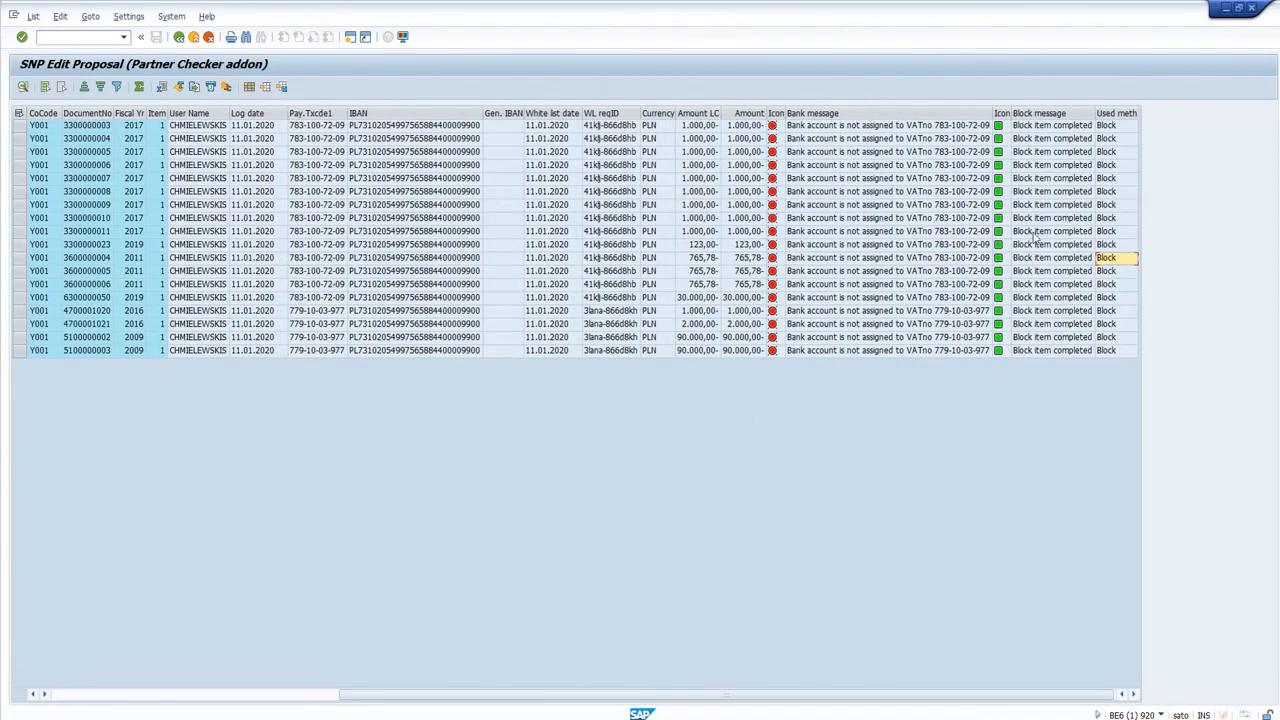
{"action": "left_click", "coordinate": [1066, 232]}
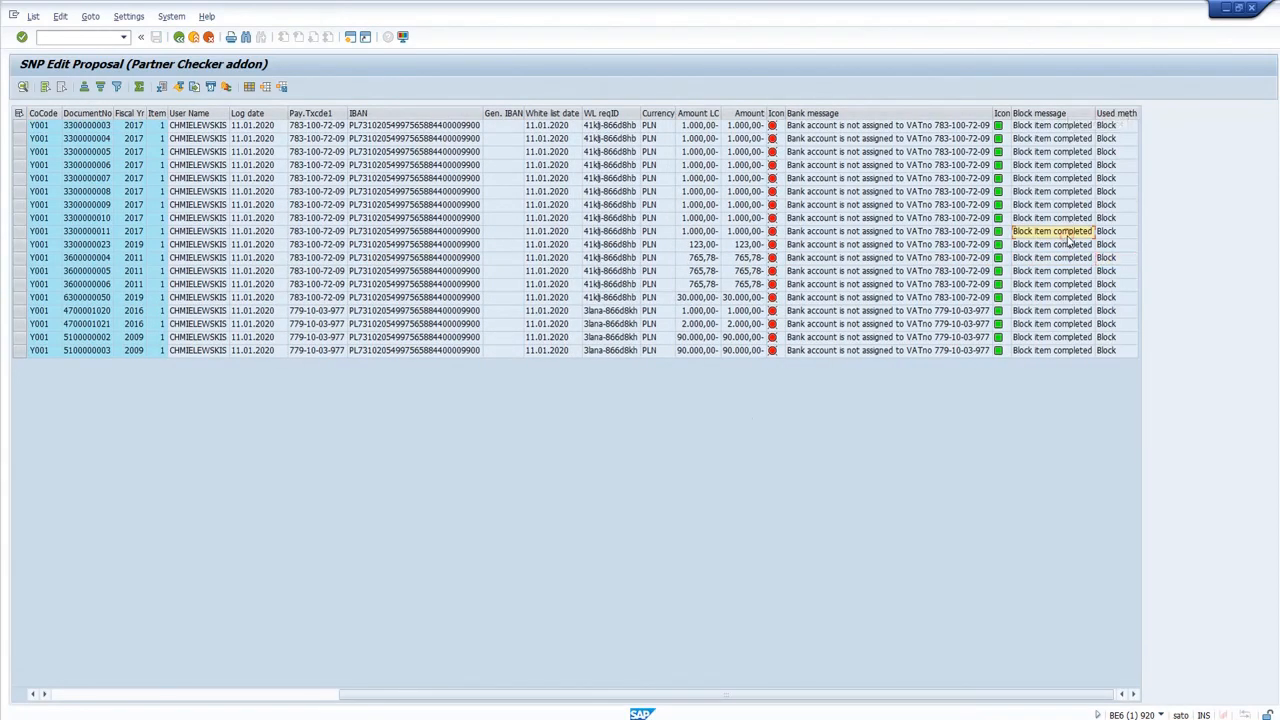
{"action": "key", "text": "F3"}
{"action": "key", "text": "F3"}
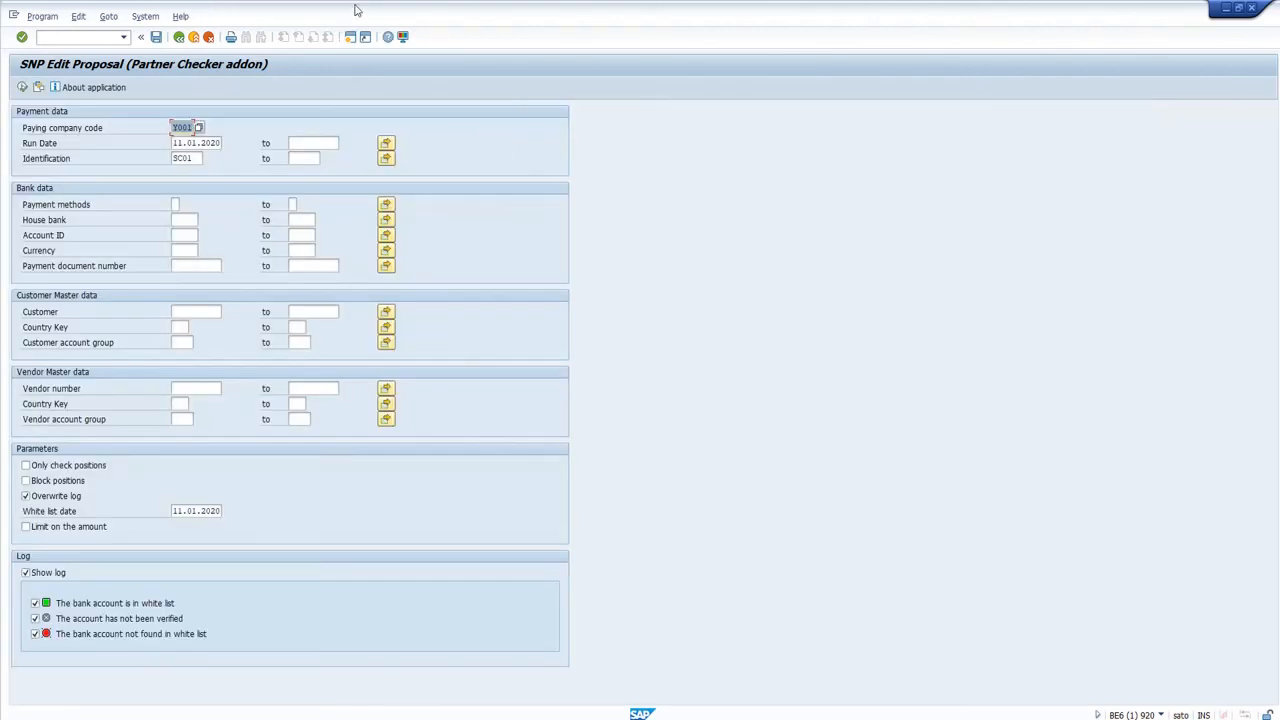
Switch to the Automatic Payment Transactions session, display the SC01 proposal and view the paid items of the second vendor's payment.
{"action": "double_click", "coordinate": [142, 137]}
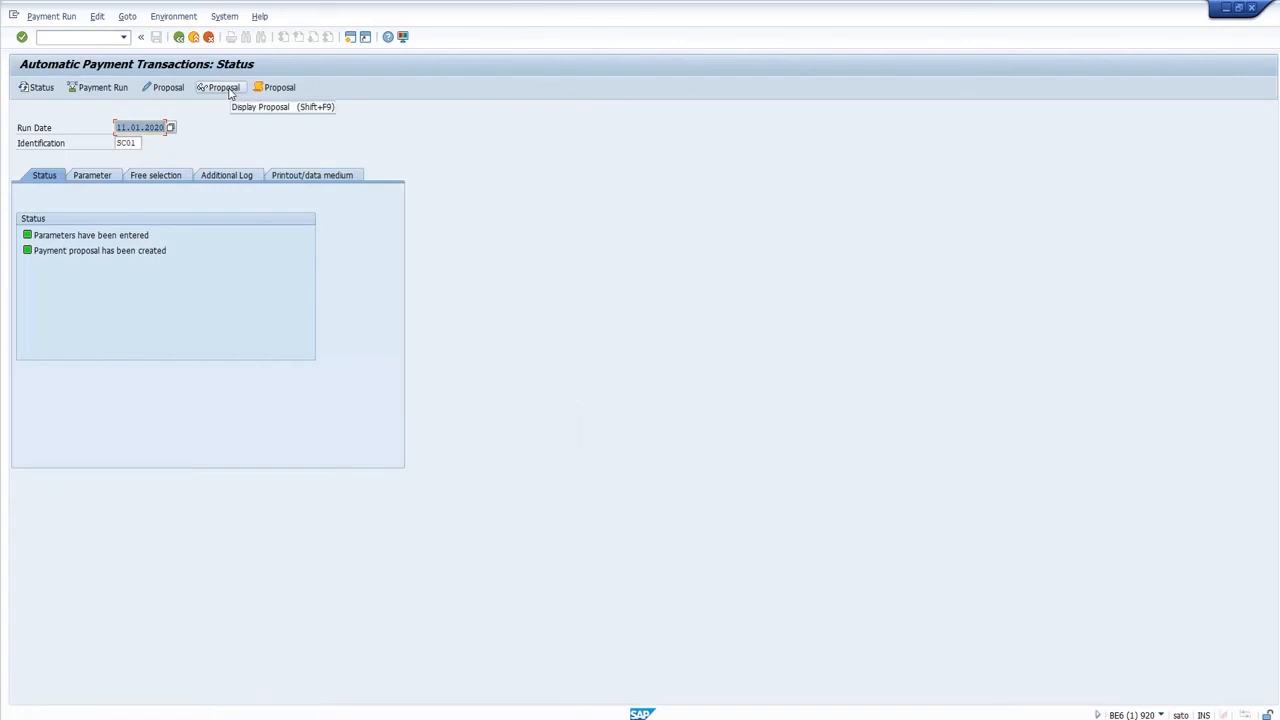
{"action": "left_click", "coordinate": [221, 87]}
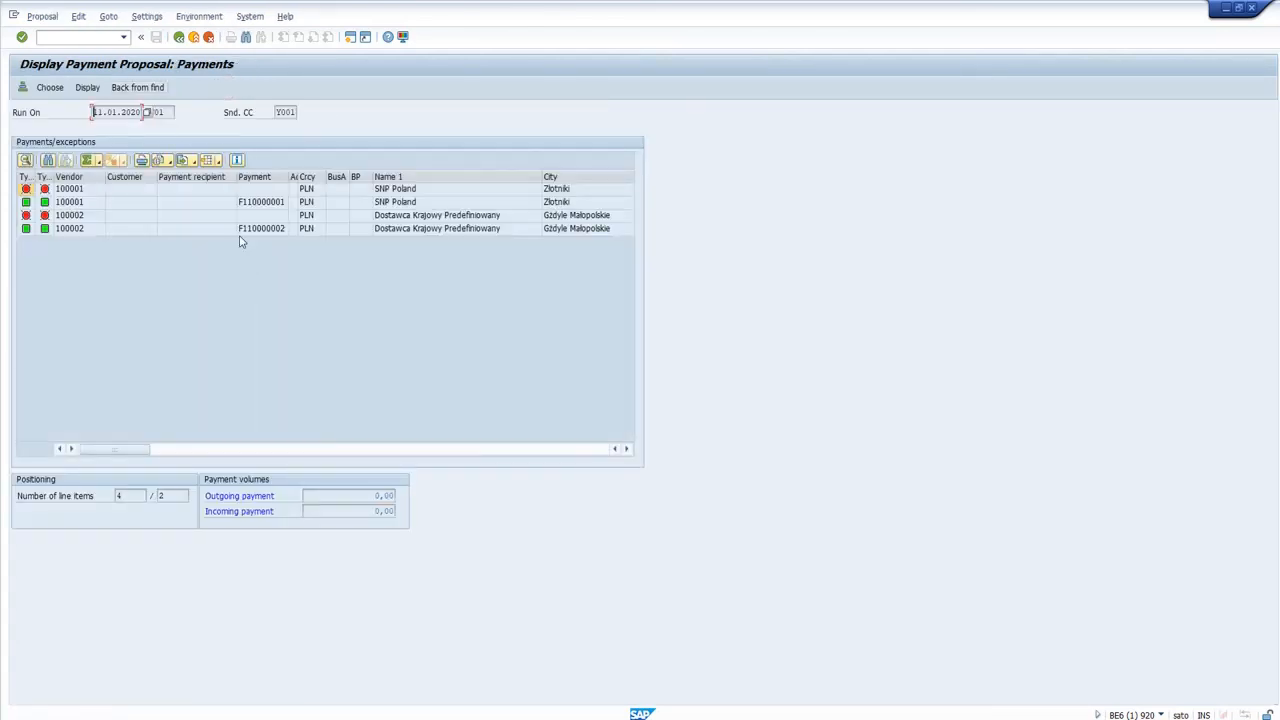
{"action": "left_click", "coordinate": [258, 233]}
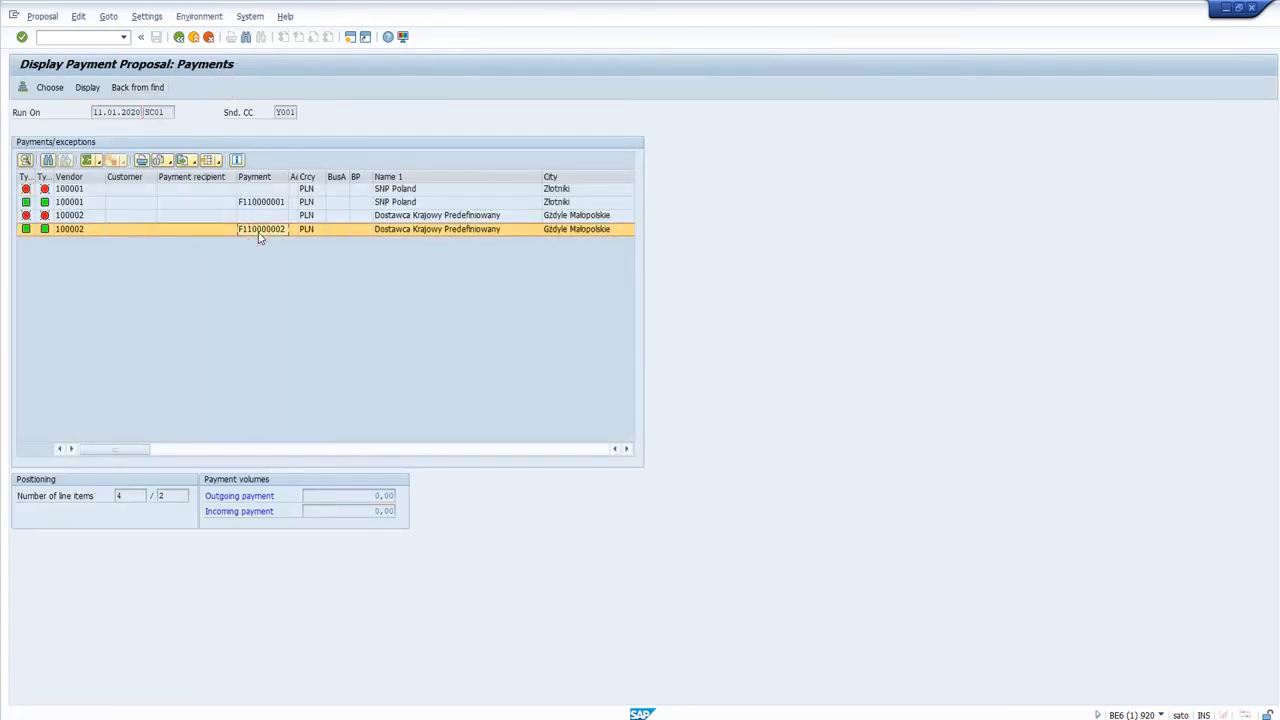
{"action": "double_click", "coordinate": [258, 232]}
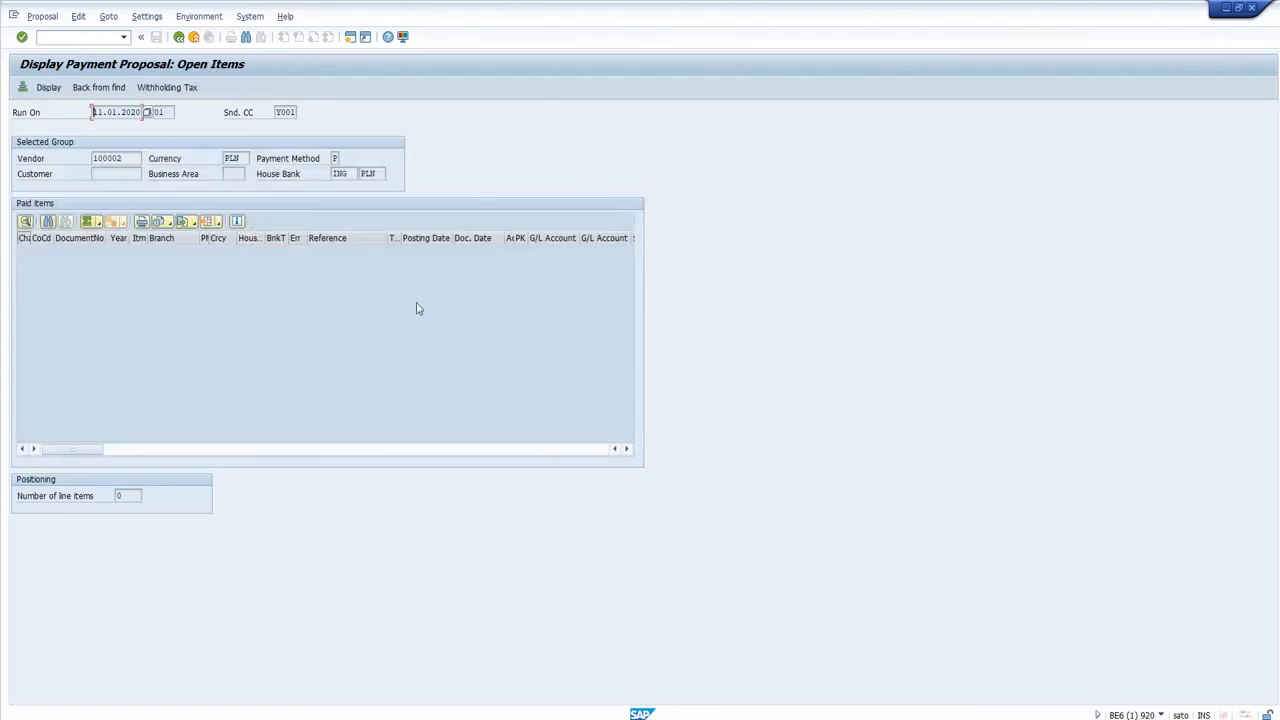
{"action": "key", "text": "F3"}
Open the second vendor's exception items in the payment proposal and look through the entries with error code 099.
{"action": "left_click", "coordinate": [315, 220]}
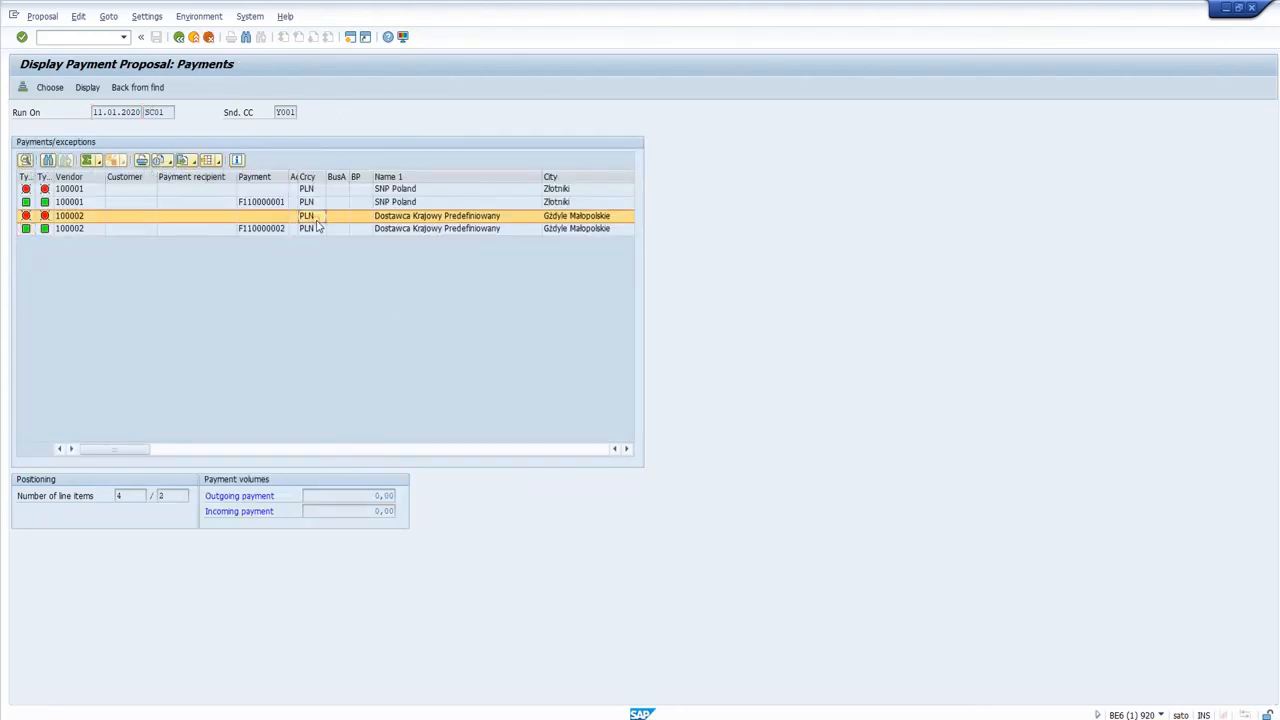
{"action": "double_click", "coordinate": [315, 220]}
{"action": "left_click", "coordinate": [316, 263]}
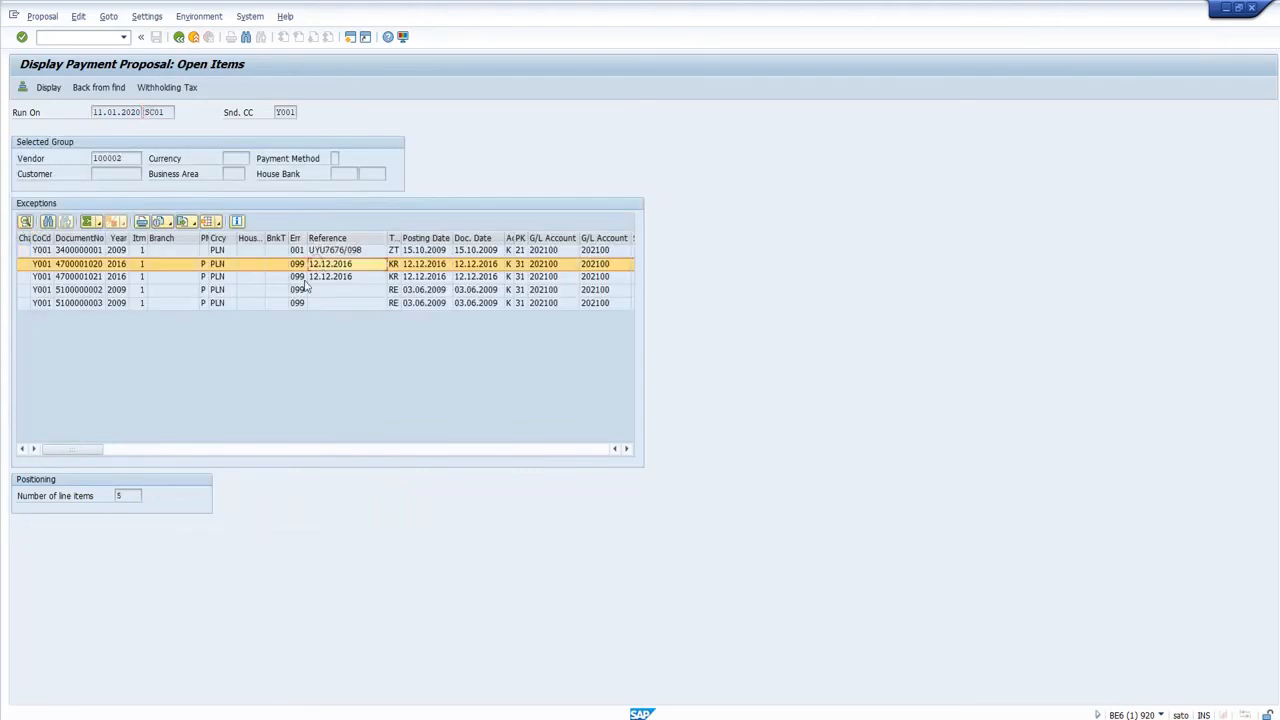
{"action": "left_click", "coordinate": [249, 299]}
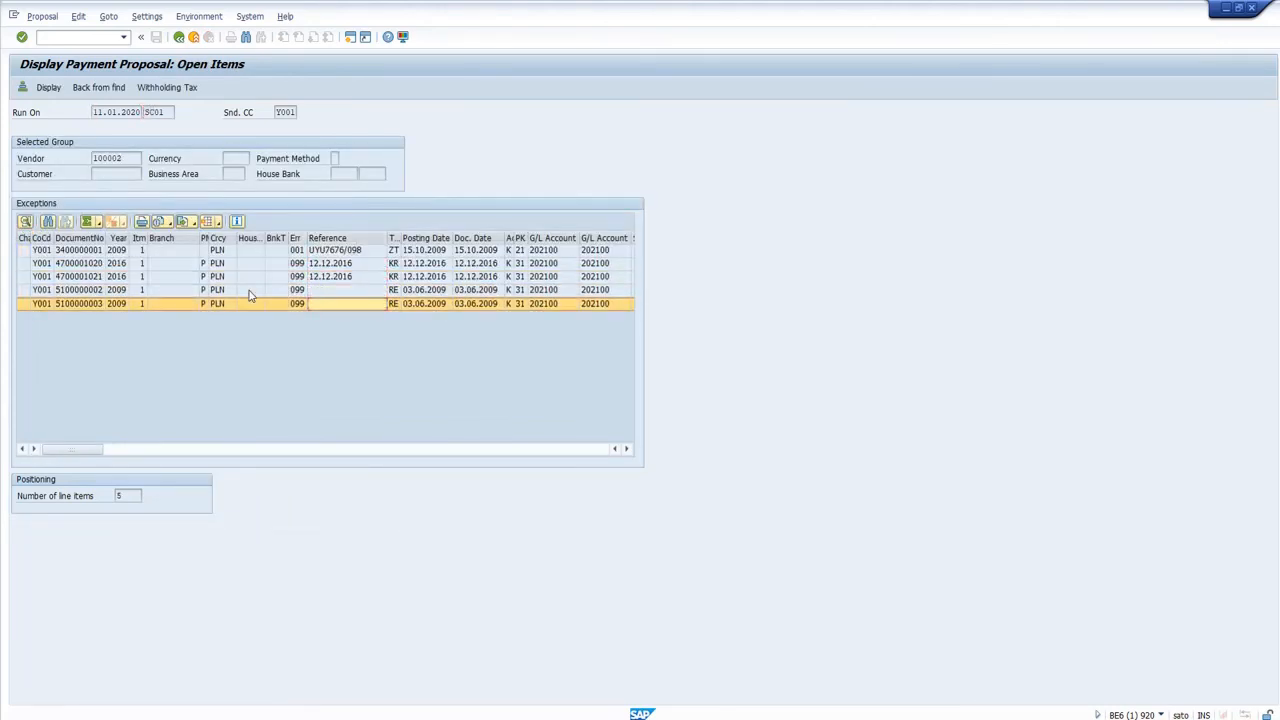
{"action": "key", "text": "Up"}
{"action": "key", "text": "Up"}
{"action": "key", "text": "Up"}
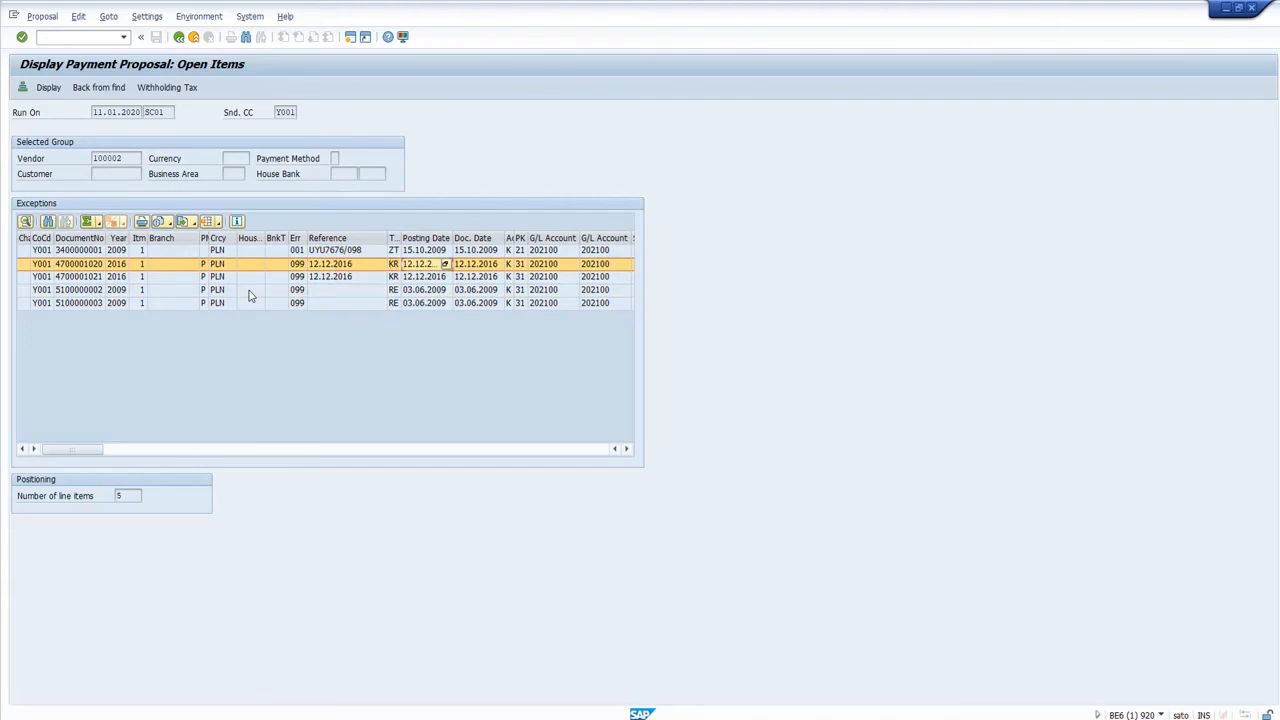
Check the payment block column of the first 099 exception item, open its line item details and highlight the note.
{"action": "key", "text": "Right"}
{"action": "key", "text": "Right"}
{"action": "key", "text": "Right"}
{"action": "key", "text": "Right"}
{"action": "key", "text": "Right"}
{"action": "key", "text": "Right"}
{"action": "key", "text": "Right"}
{"action": "key", "text": "Right"}
{"action": "key", "text": "Right"}
{"action": "key", "text": "Right"}
{"action": "key", "text": "Right"}
{"action": "key", "text": "Right"}
{"action": "key", "text": "Right"}
{"action": "key", "text": "Right"}
{"action": "key", "text": "Right"}
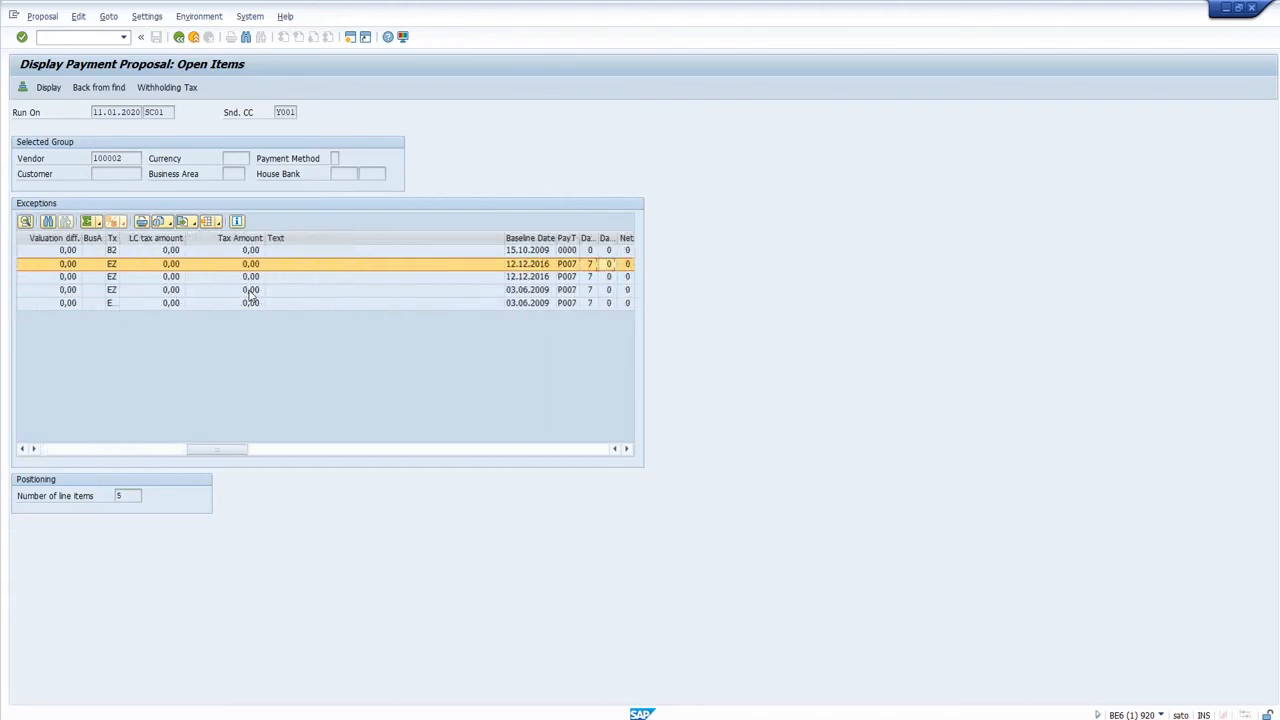
{"action": "key", "text": "Right"}
{"action": "key", "text": "Right"}
{"action": "key", "text": "Right"}
{"action": "key", "text": "Right"}
{"action": "key", "text": "Right"}
{"action": "key", "text": "Right"}
{"action": "key", "text": "Right"}
{"action": "key", "text": "Right"}
{"action": "key", "text": "Right"}
{"action": "key", "text": "Right"}
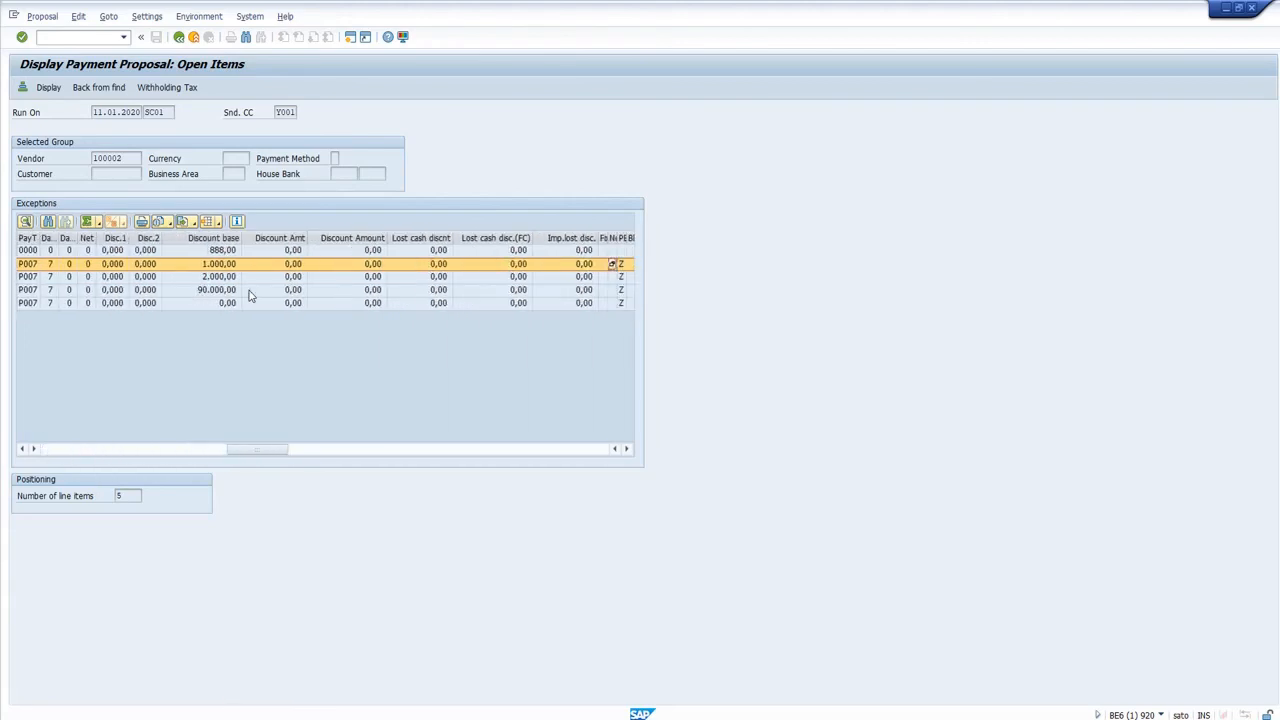
{"action": "key", "text": "Right"}
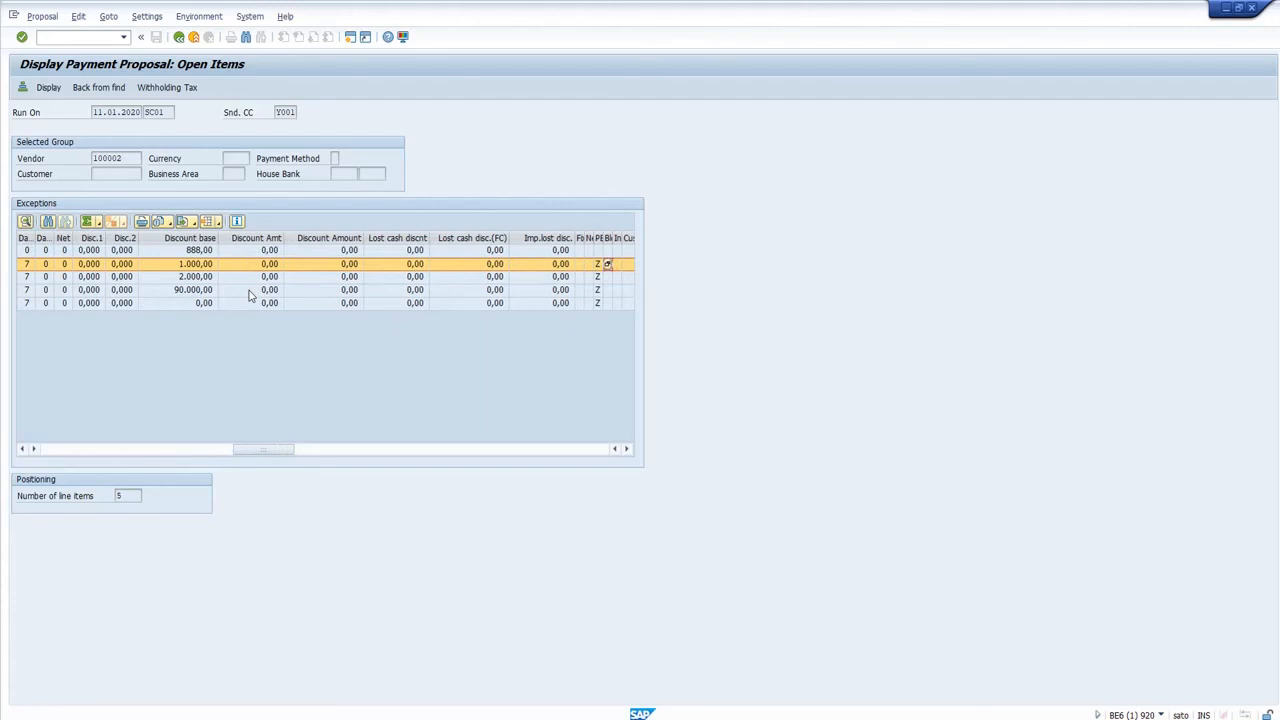
{"action": "double_click", "coordinate": [597, 265]}
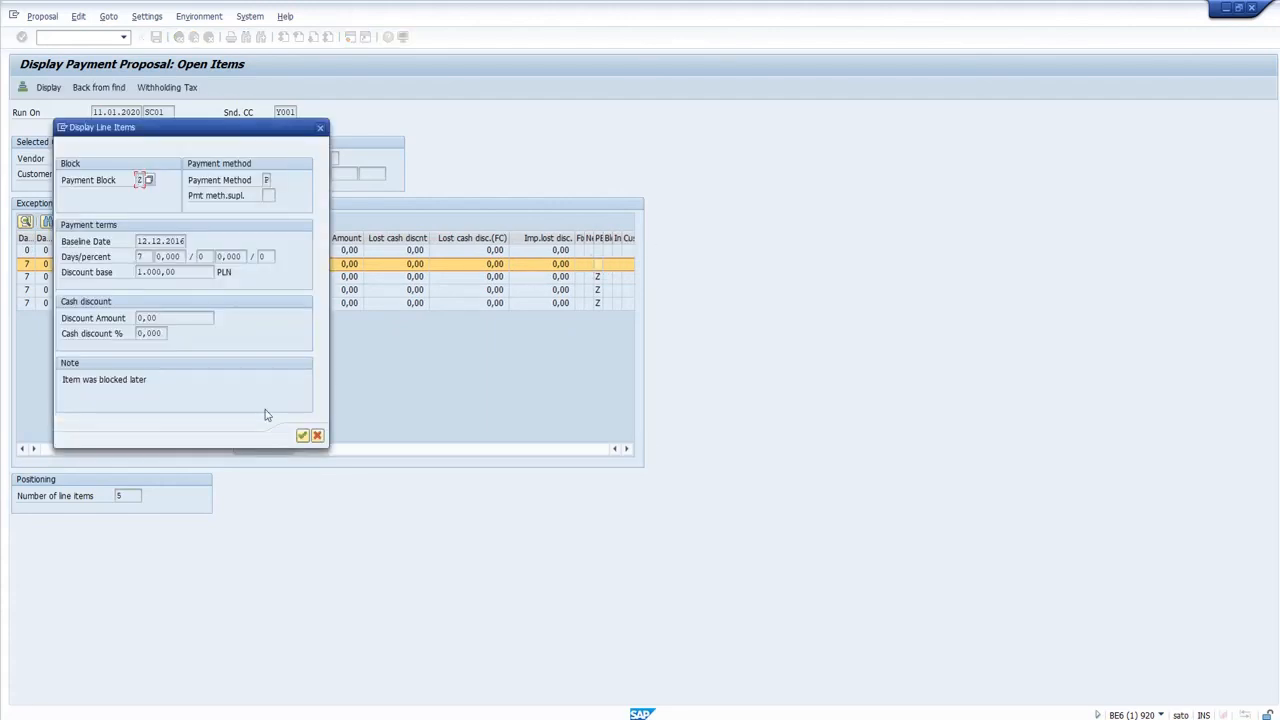
{"action": "left_click_drag", "start_coordinate": [158, 379], "coordinate": [62, 379]}
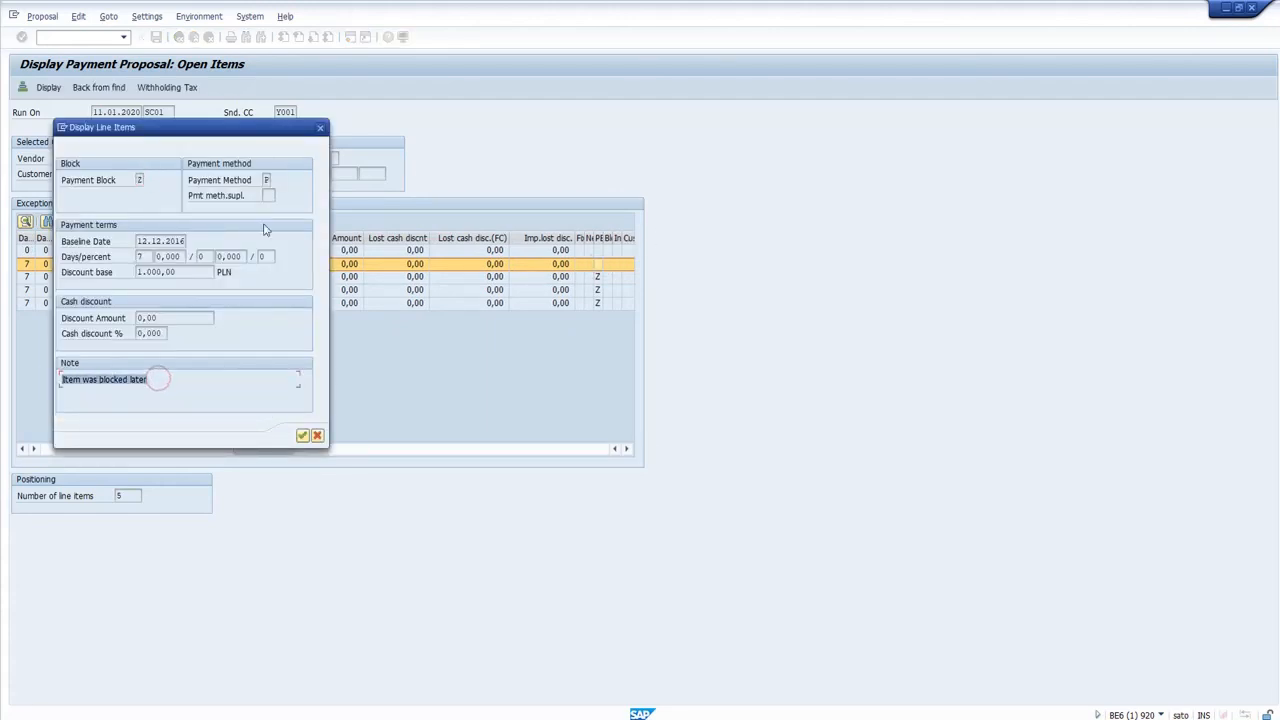
Look up key Z in the list of payment block keys and return to the payment run's status screen.
{"action": "left_click", "coordinate": [143, 180]}
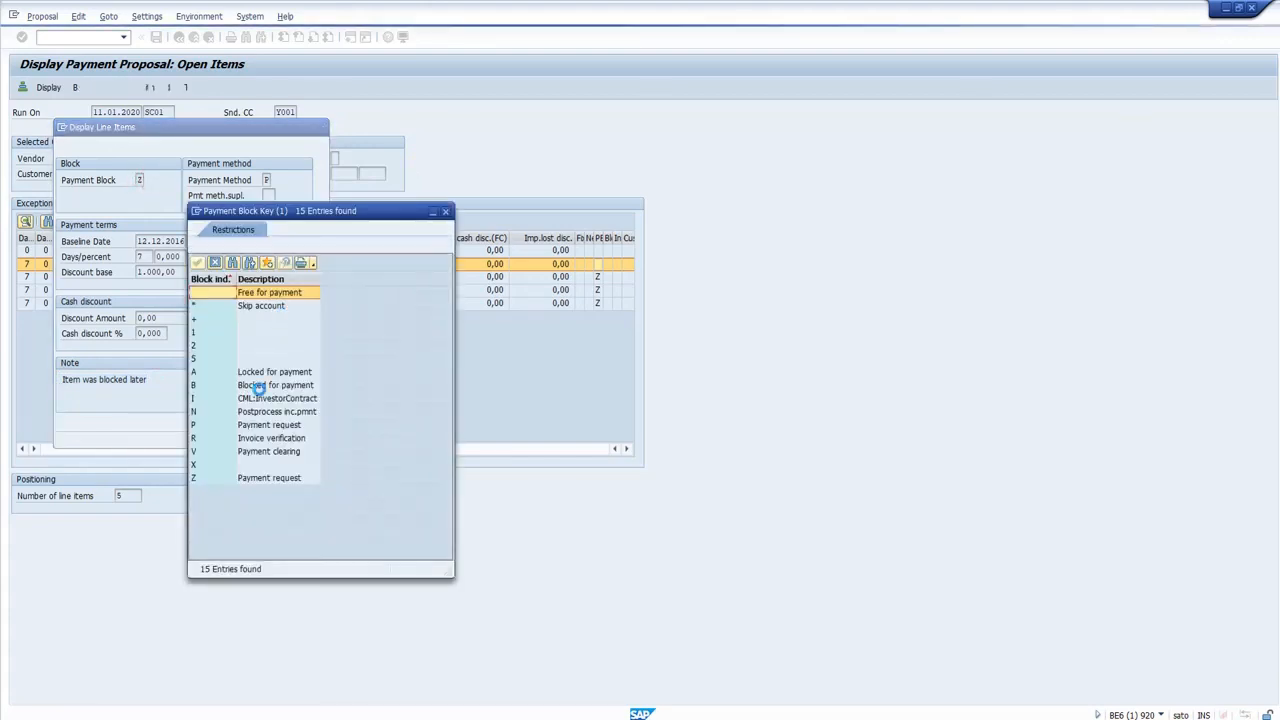
{"action": "left_click", "coordinate": [284, 479]}
{"action": "double_click", "coordinate": [284, 479]}
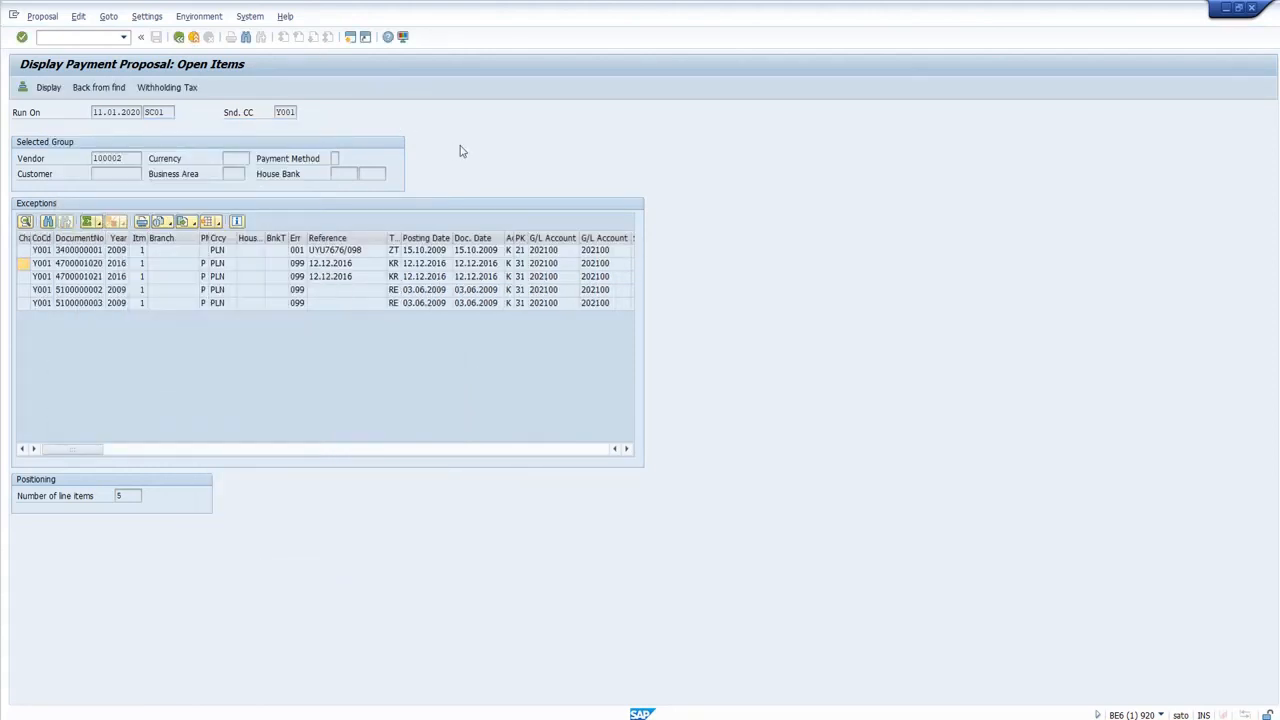
{"action": "key", "text": "F3"}
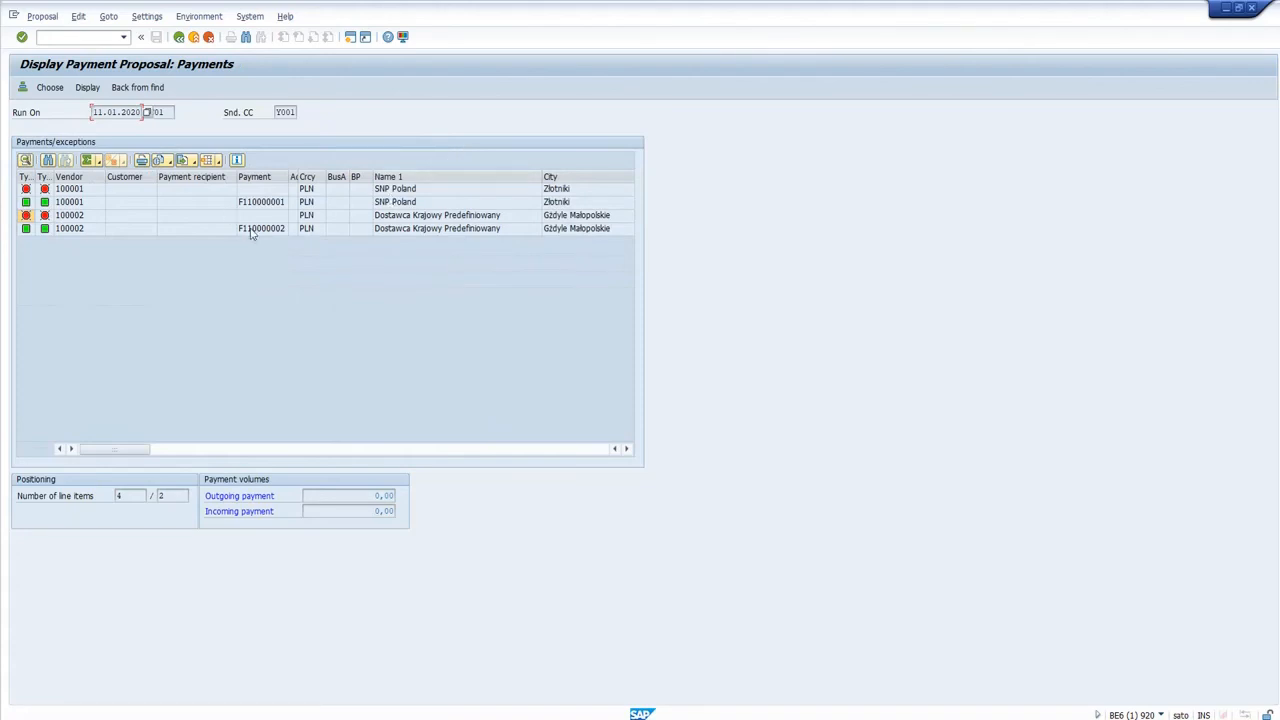
{"action": "key", "text": "F3"}
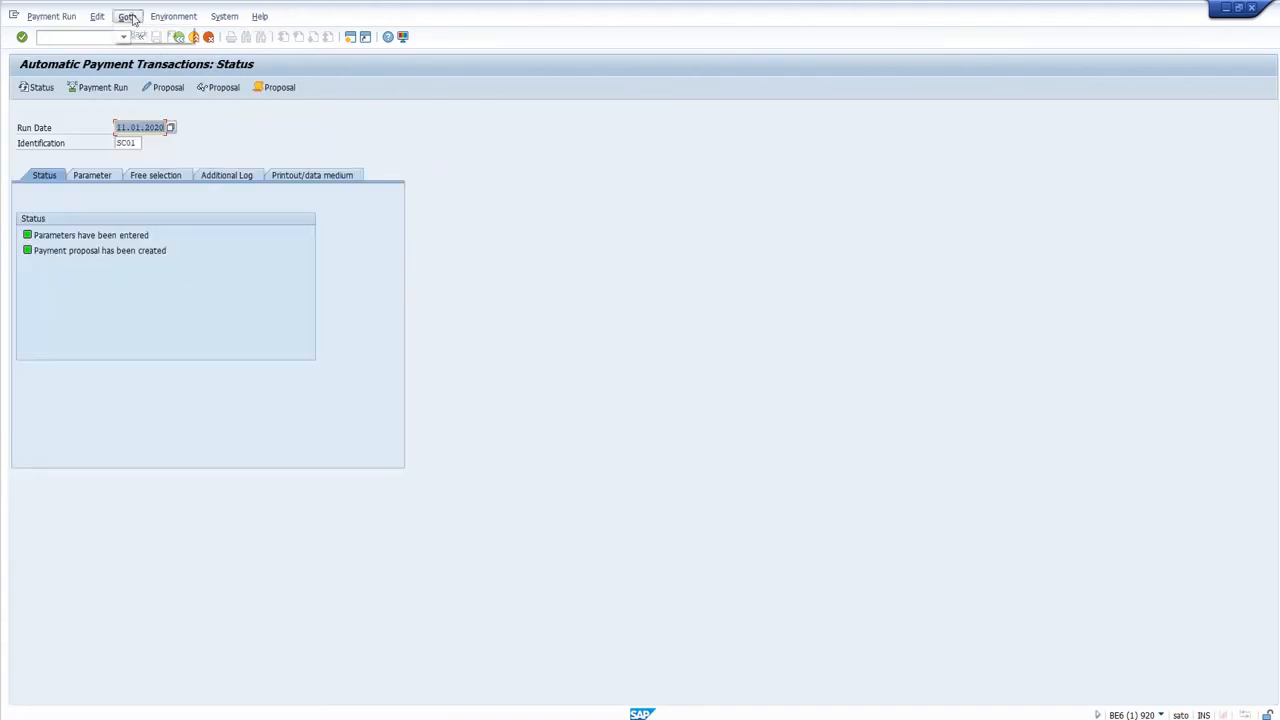
Display the proposal's exception list with program RFZALI20 and no variant, read error 099 in the legend and close the list.
{"action": "left_click", "coordinate": [97, 16]}
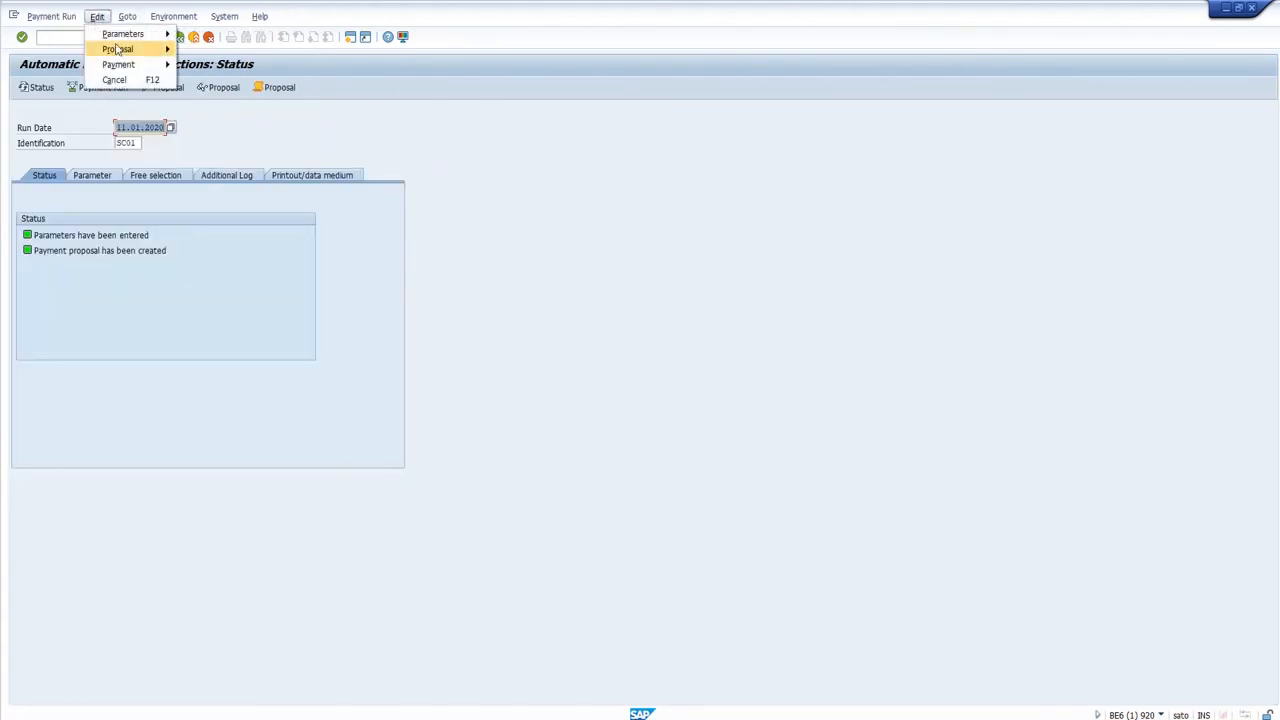
{"action": "mouse_move", "coordinate": [117, 50]}
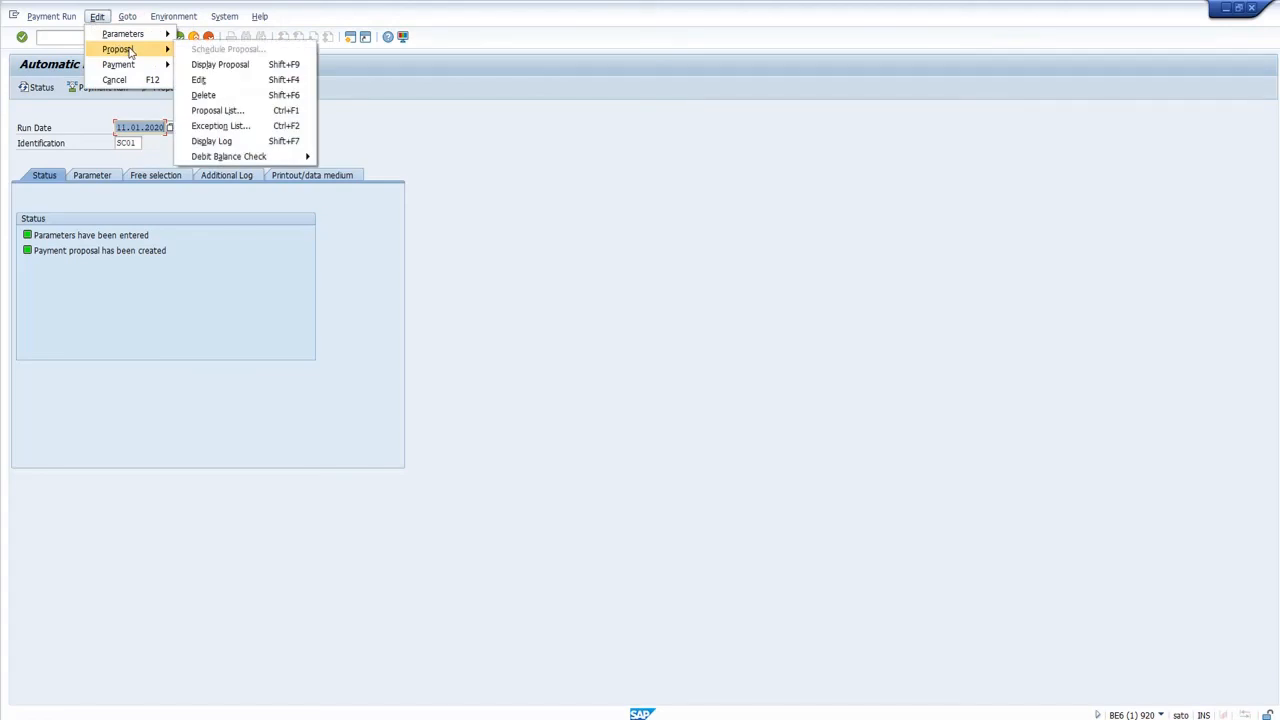
{"action": "left_click", "coordinate": [260, 130]}
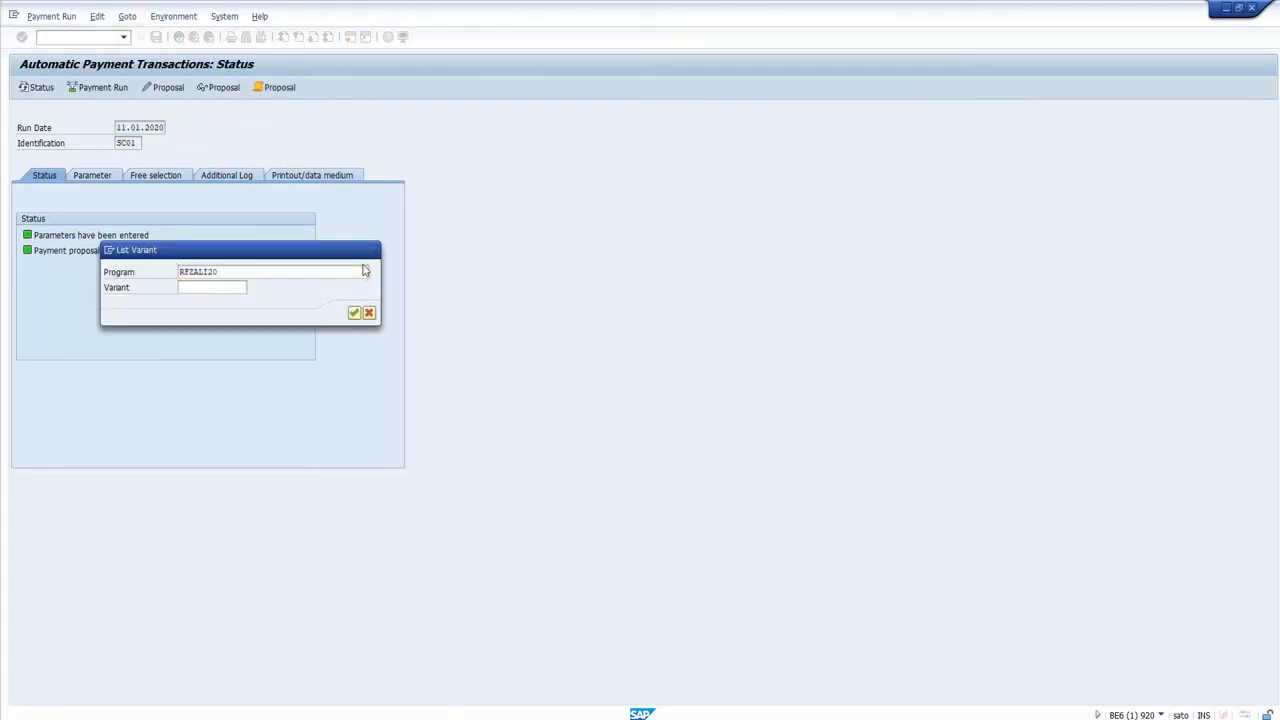
{"action": "key", "text": "Return"}
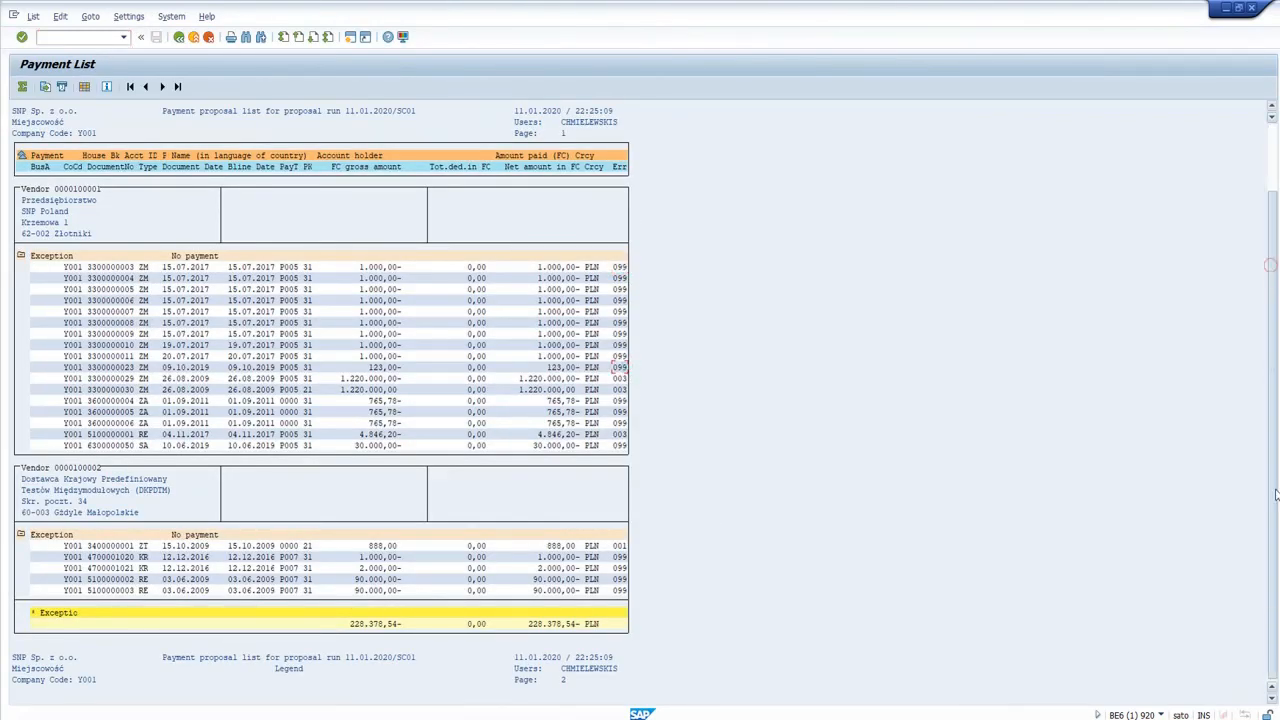
{"action": "scroll", "coordinate": [300, 662], "scroll_direction": "down", "scroll_amount": 3}
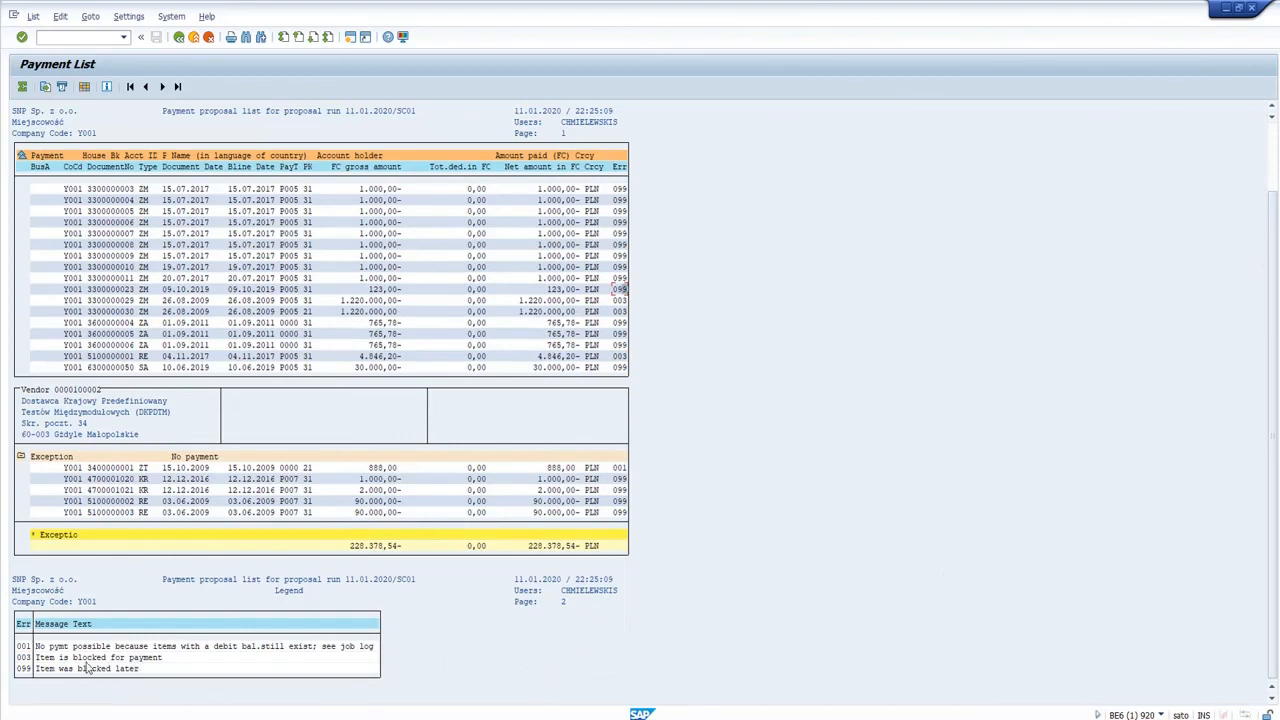
{"action": "left_click", "coordinate": [104, 669]}
{"action": "key", "text": "F3"}
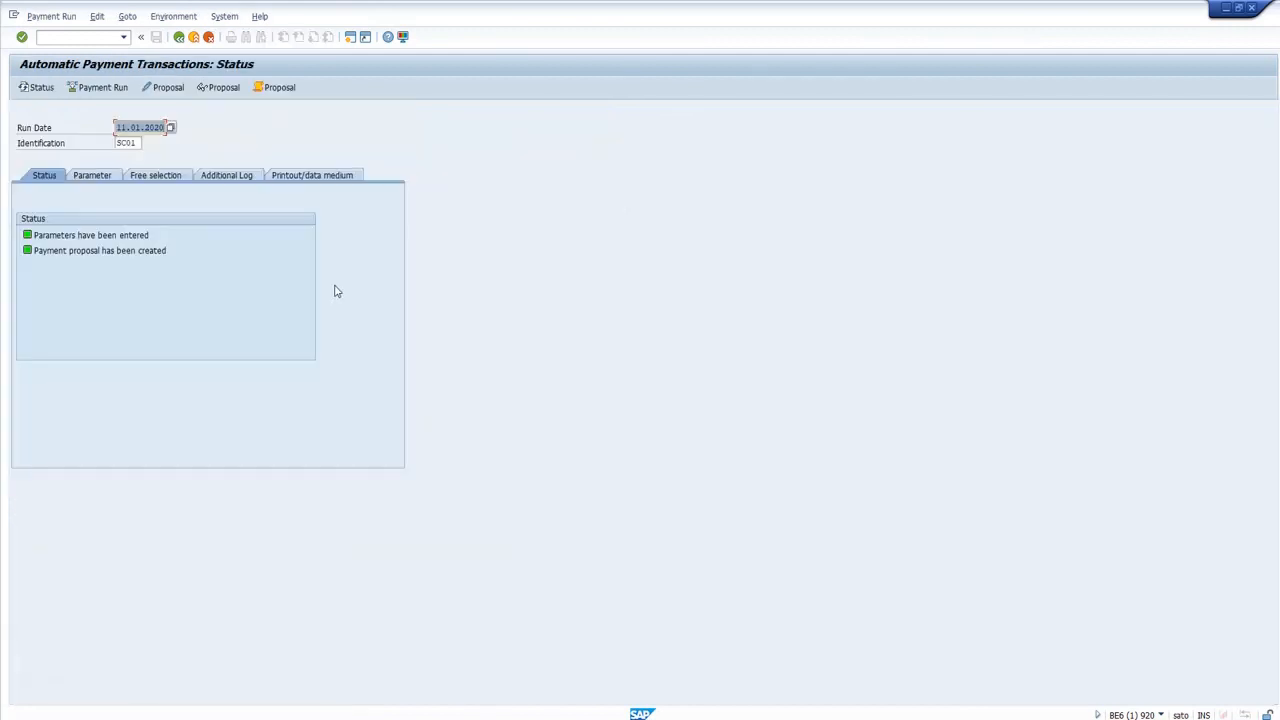